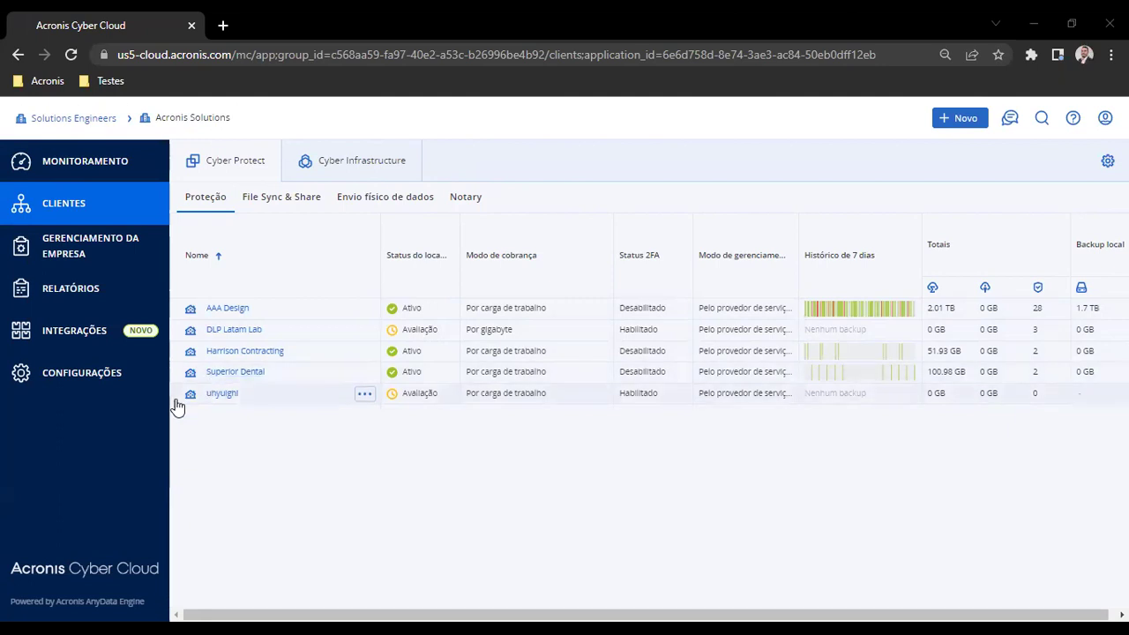
Open the Locais settings and review the Acronis Cyber Infrastructure details and deployment options for adding backup storage.
{"action": "left_click", "coordinate": [125, 372]}
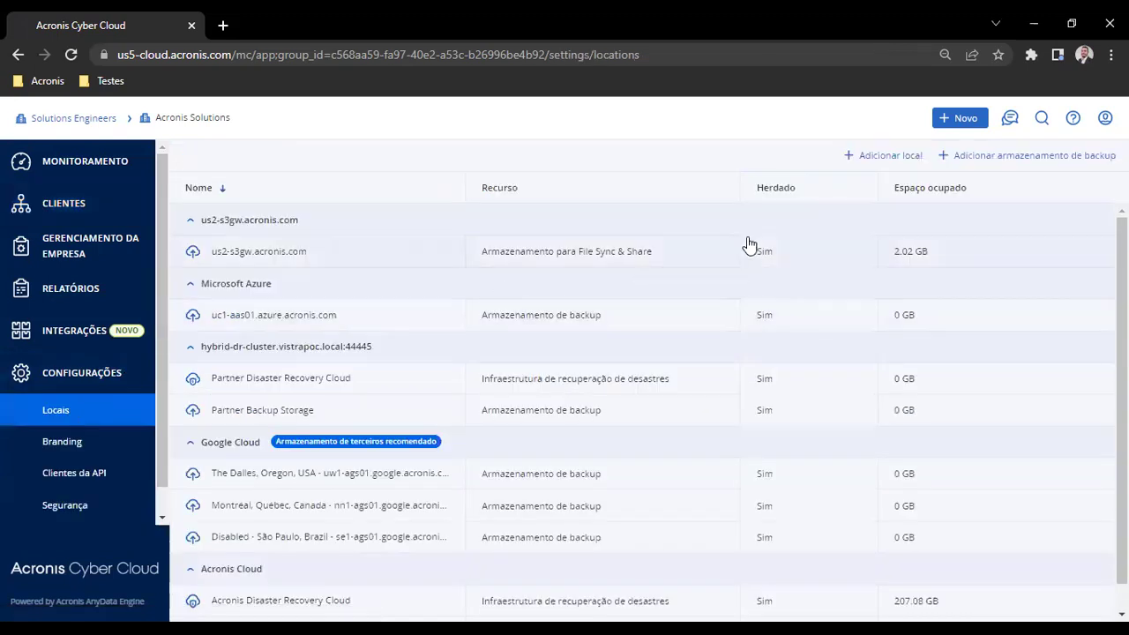
{"action": "left_click", "coordinate": [994, 157]}
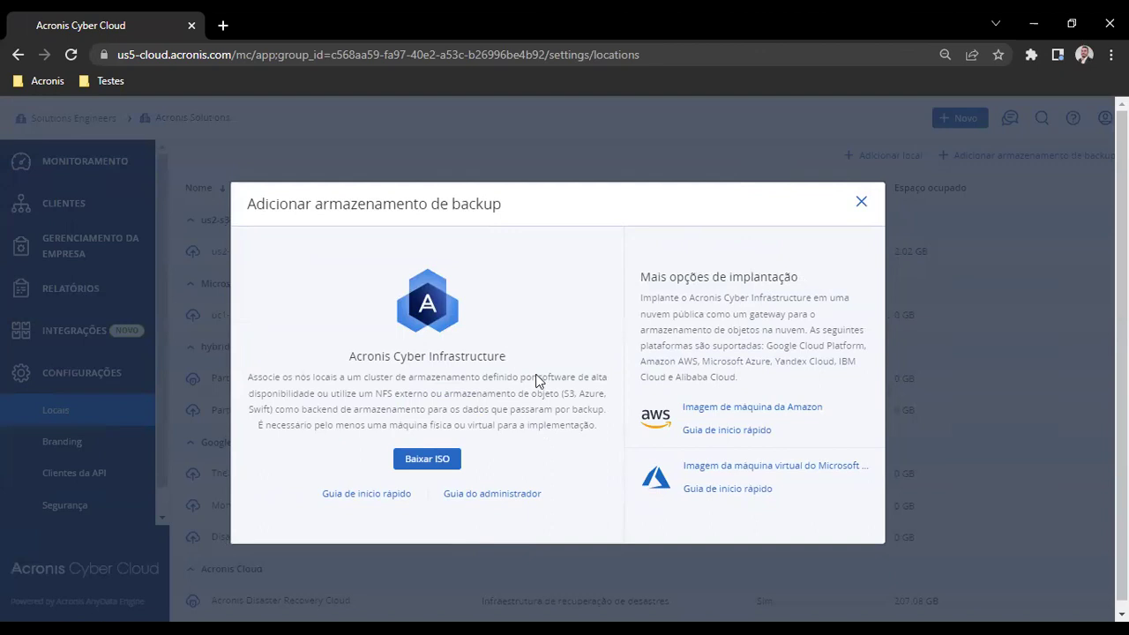
{"action": "left_click_drag", "start_coordinate": [561, 395], "coordinate": [272, 418]}
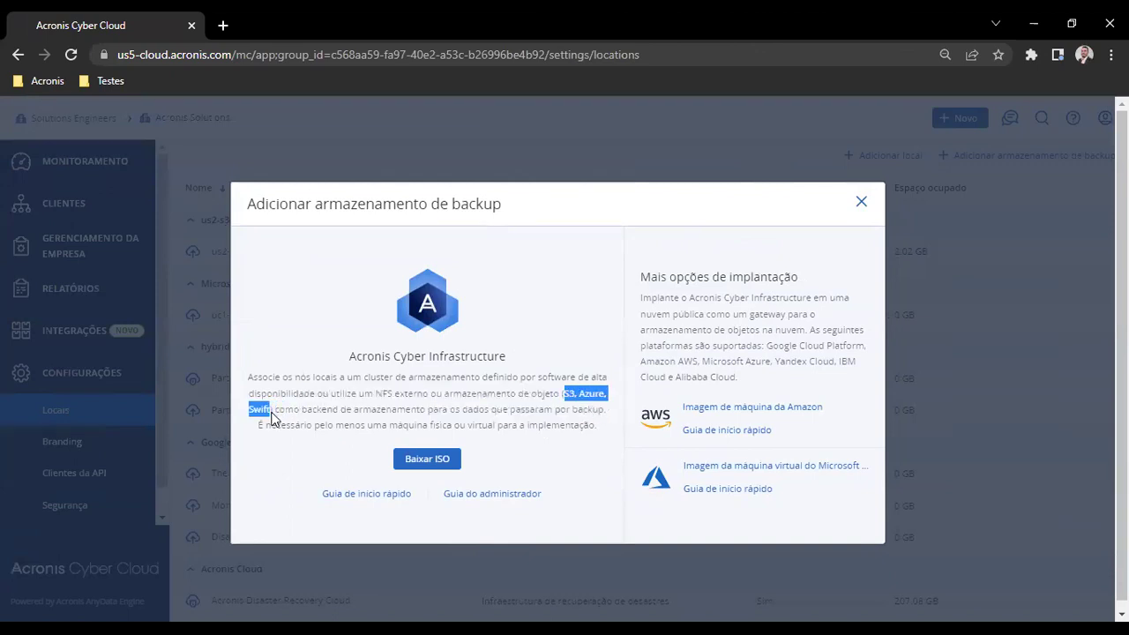
{"action": "left_click", "coordinate": [350, 364]}
{"action": "left_click_drag", "start_coordinate": [350, 364], "coordinate": [506, 361]}
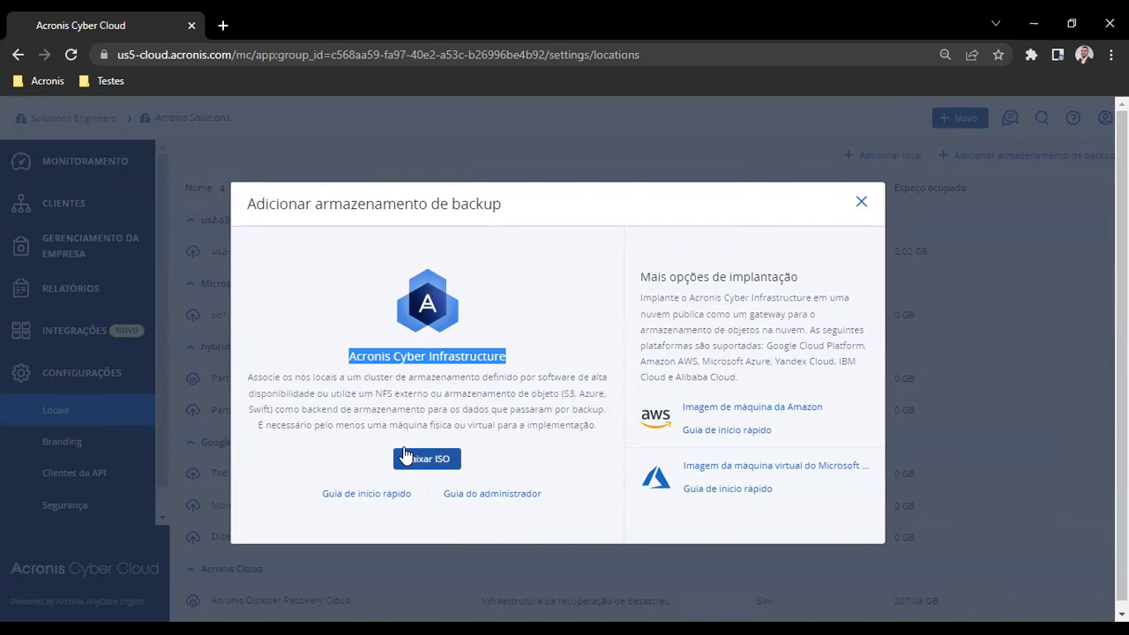
{"action": "left_click", "coordinate": [494, 306]}
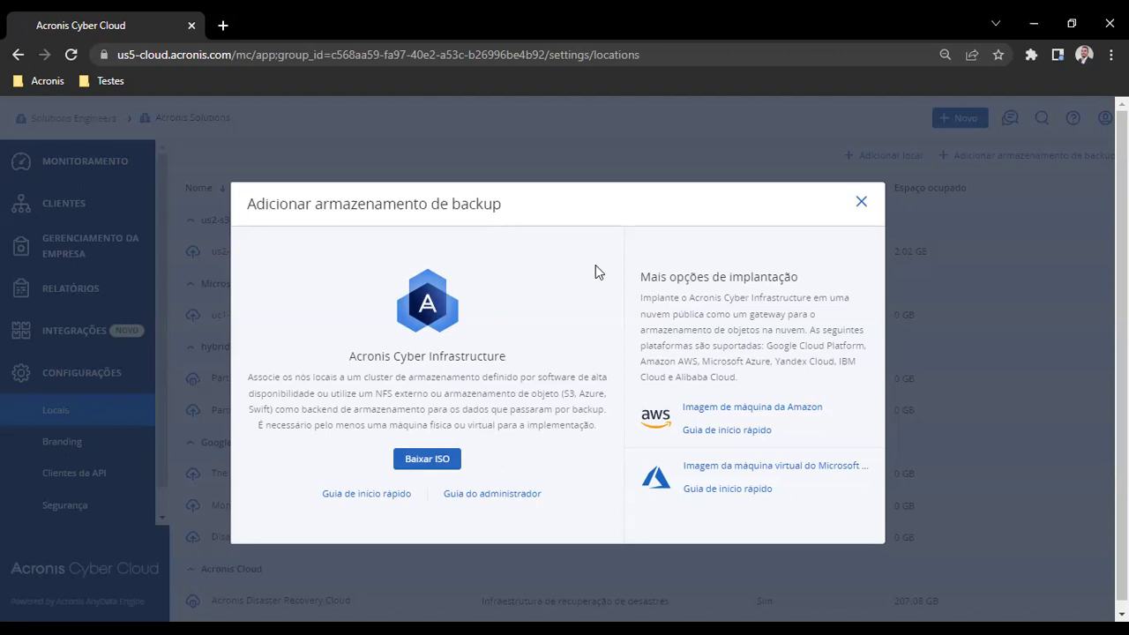
{"action": "left_click", "coordinate": [859, 204]}
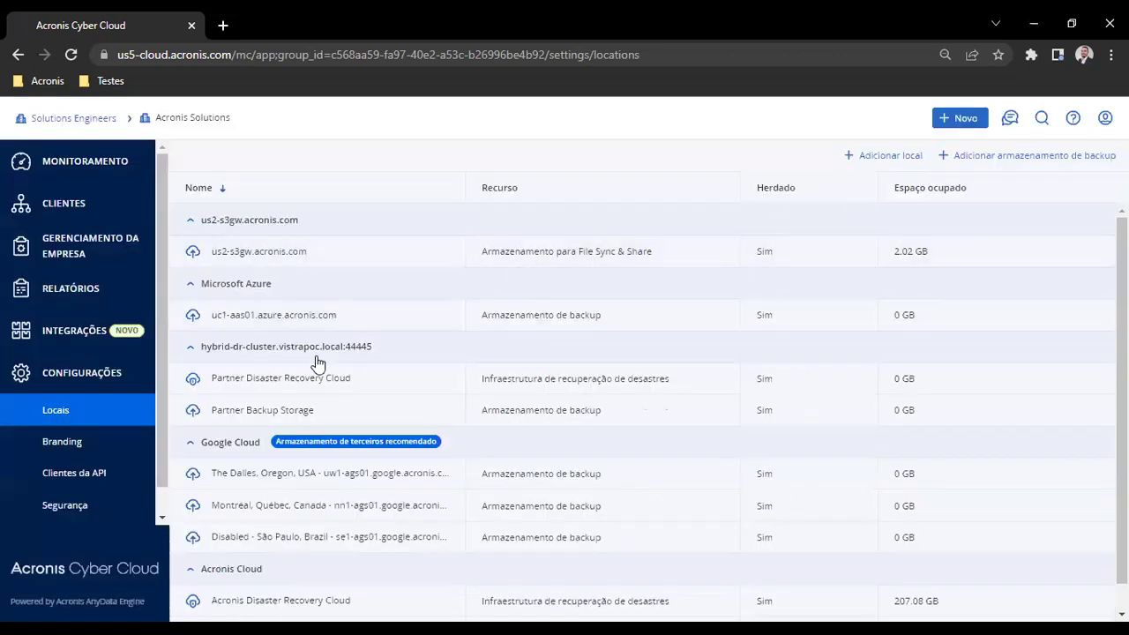
Open the Branding settings and review the appearance, installer and agent branding, and documentation options.
{"action": "left_click", "coordinate": [100, 443]}
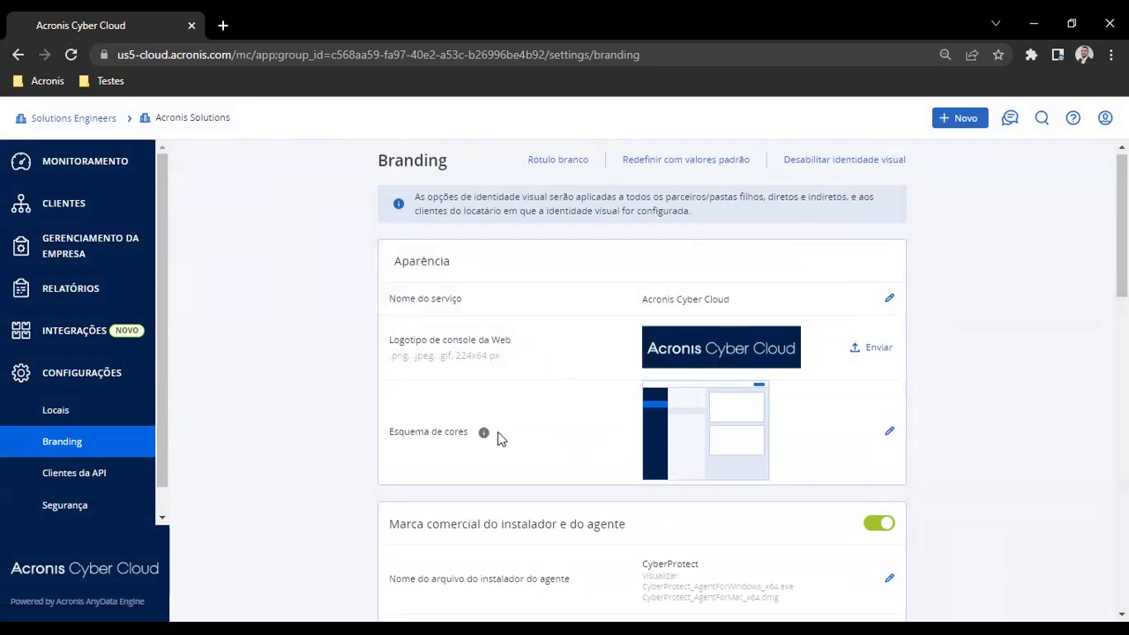
{"action": "scroll", "coordinate": [507, 405], "scroll_direction": "down", "scroll_amount": 2}
{"action": "scroll", "coordinate": [555, 283], "scroll_direction": "down", "scroll_amount": 2}
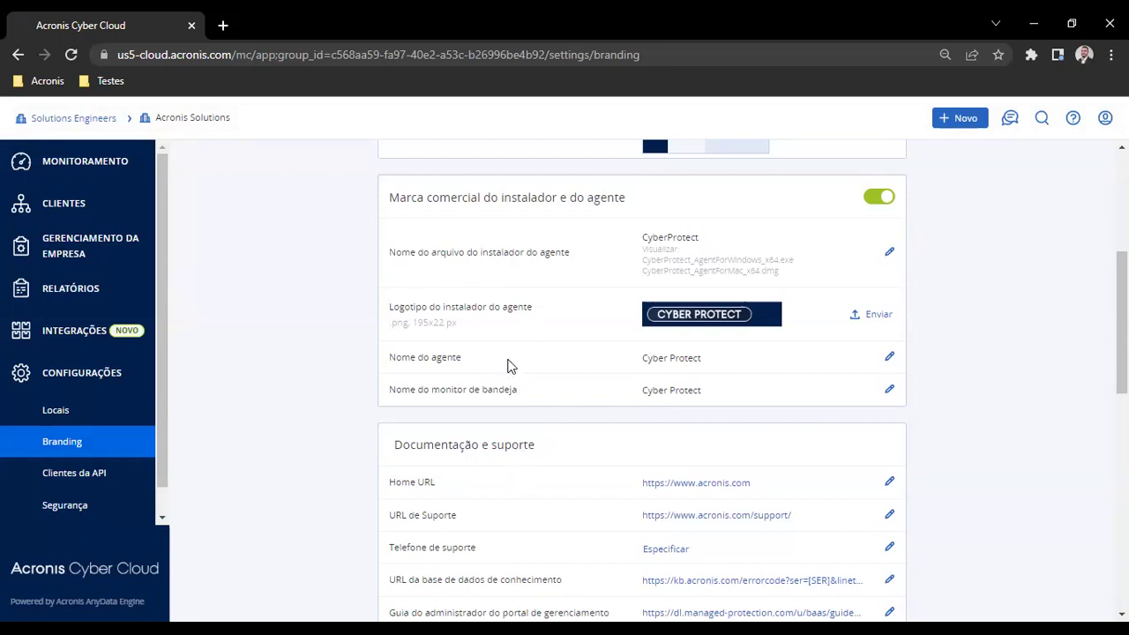
{"action": "scroll", "coordinate": [507, 365], "scroll_direction": "up", "scroll_amount": 4}
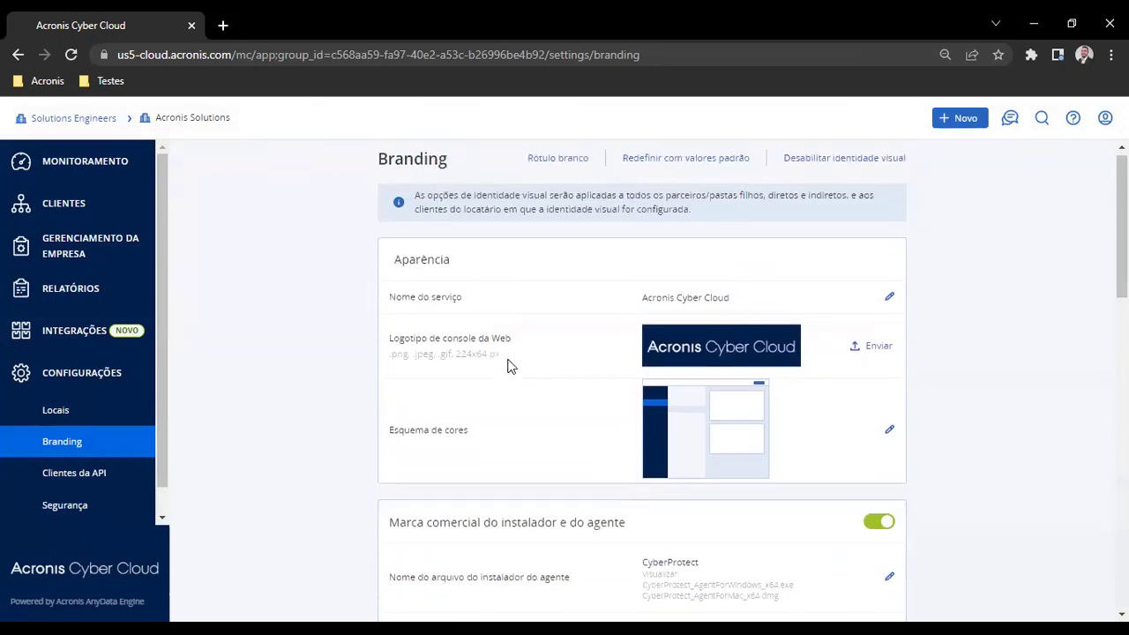
Open the AAA Design client and examine its protected workload total, local backup and standard protection usage.
{"action": "left_click", "coordinate": [94, 215]}
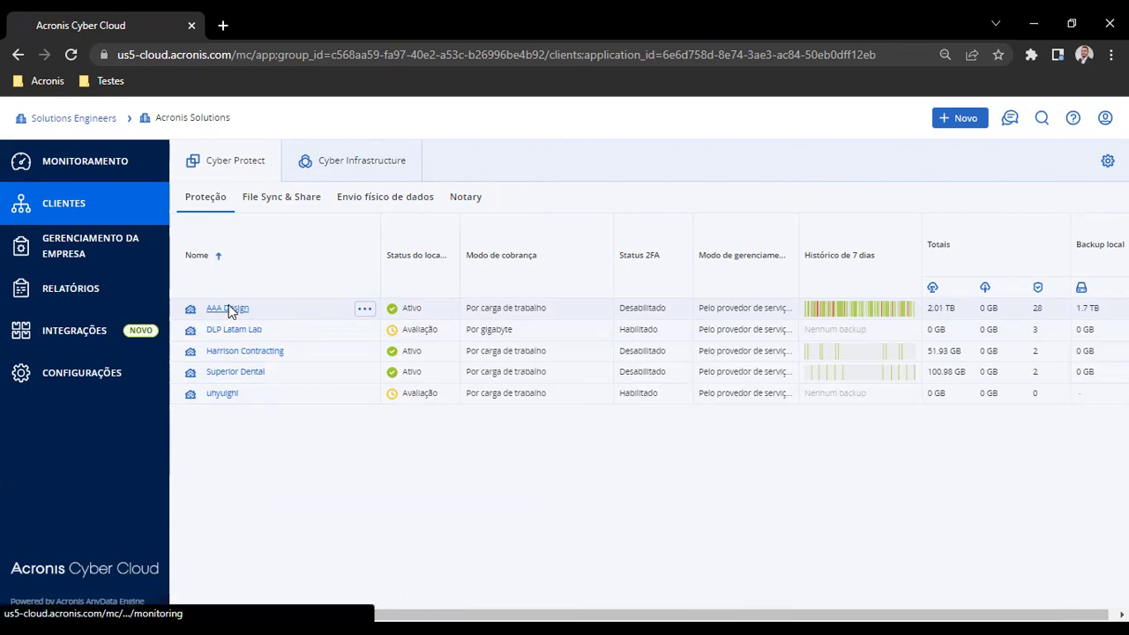
{"action": "left_click", "coordinate": [229, 308]}
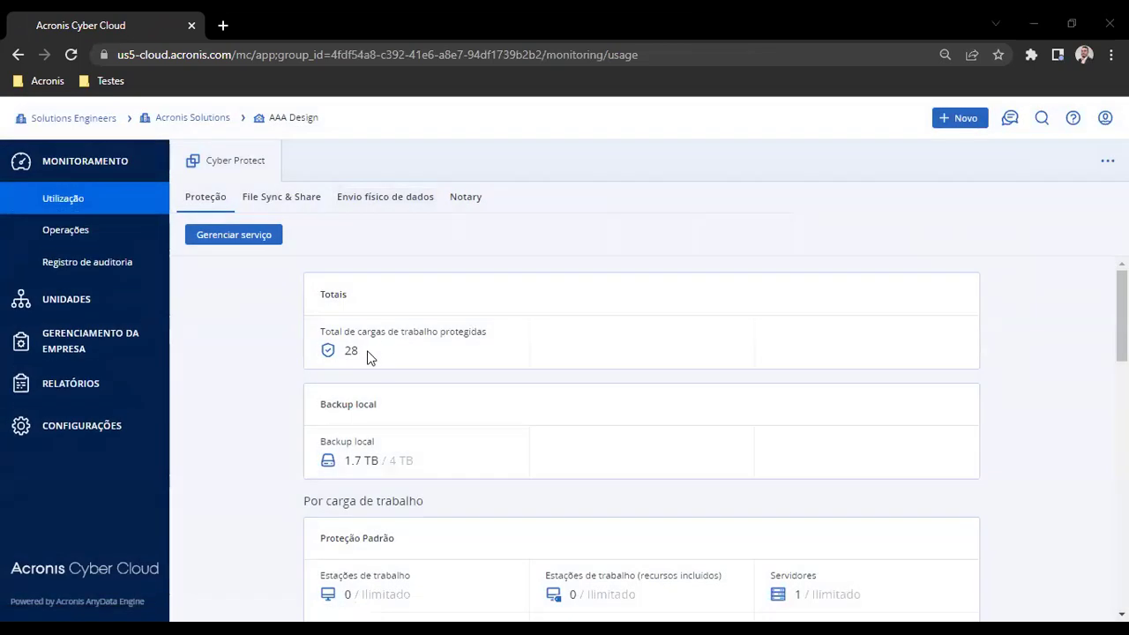
{"action": "triple_click", "coordinate": [326, 346]}
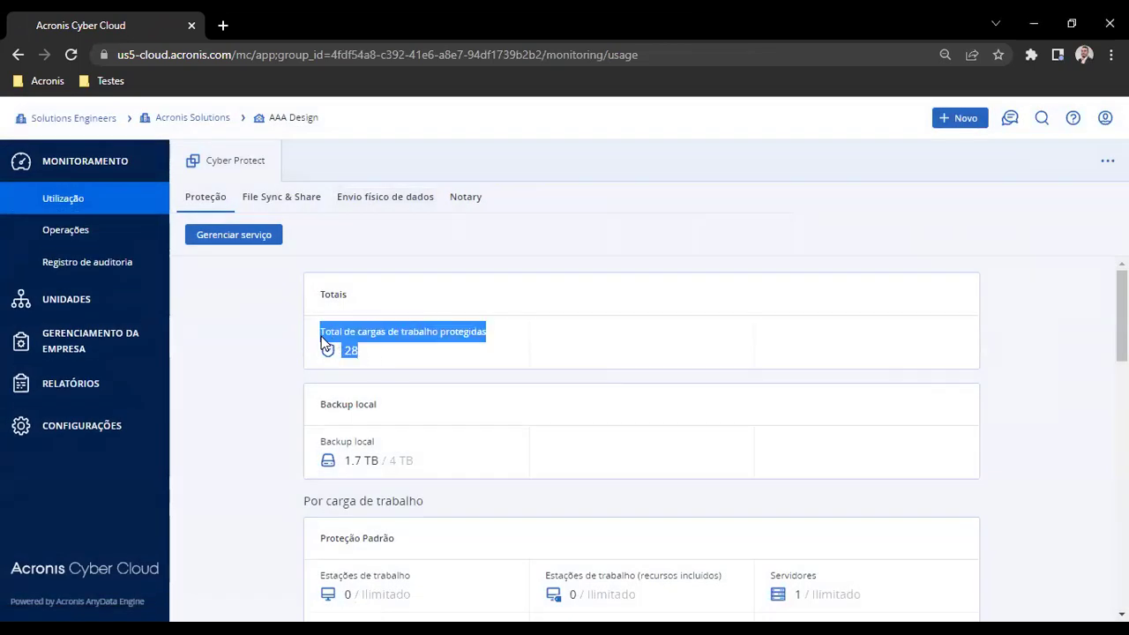
{"action": "scroll", "coordinate": [408, 369], "scroll_direction": "down", "scroll_amount": 1}
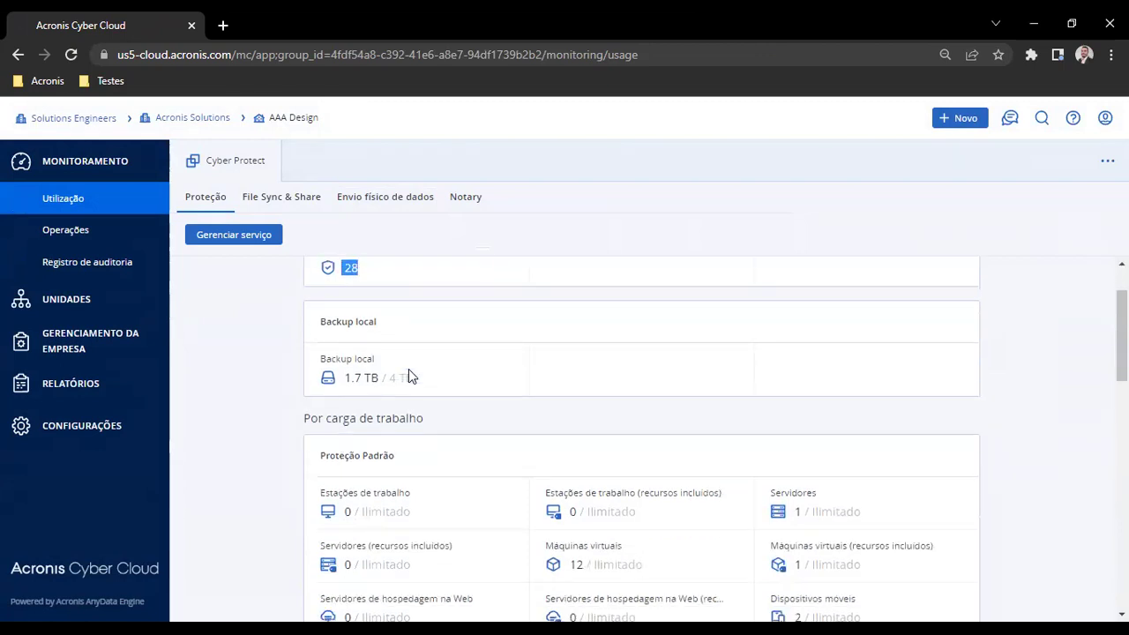
{"action": "scroll", "coordinate": [401, 361], "scroll_direction": "down", "scroll_amount": 2}
{"action": "left_click_drag", "start_coordinate": [320, 291], "coordinate": [887, 572]}
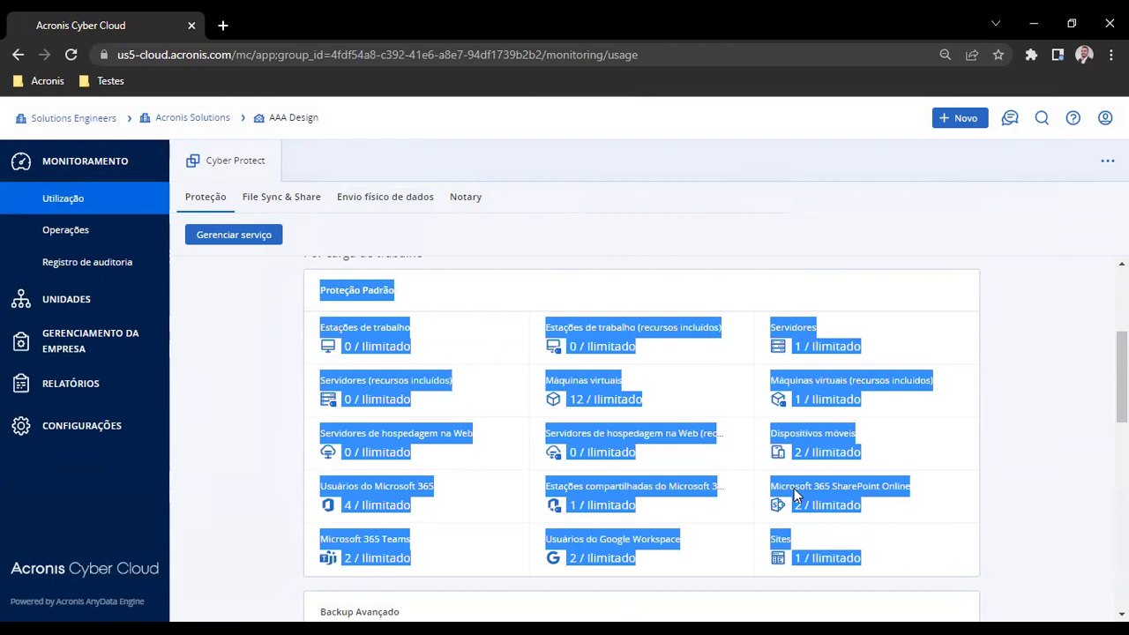
{"action": "scroll", "coordinate": [662, 453], "scroll_direction": "up", "scroll_amount": 2}
{"action": "scroll", "coordinate": [656, 453], "scroll_direction": "up", "scroll_amount": 1}
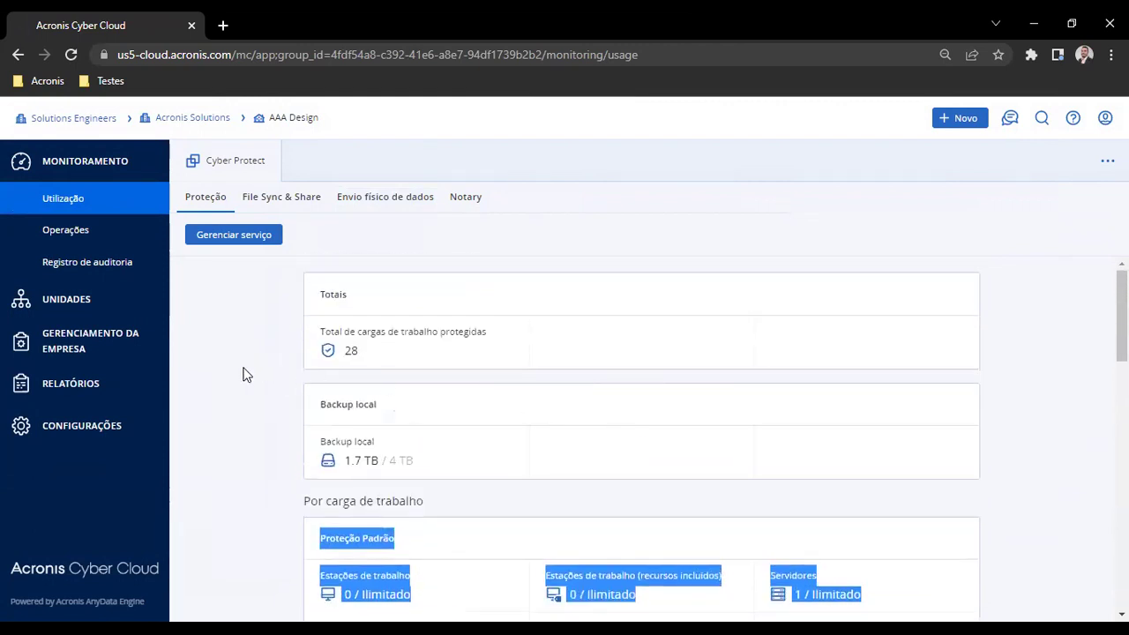
View AAA Design's Utilização report options and its Operações reports.
{"action": "left_click", "coordinate": [91, 382]}
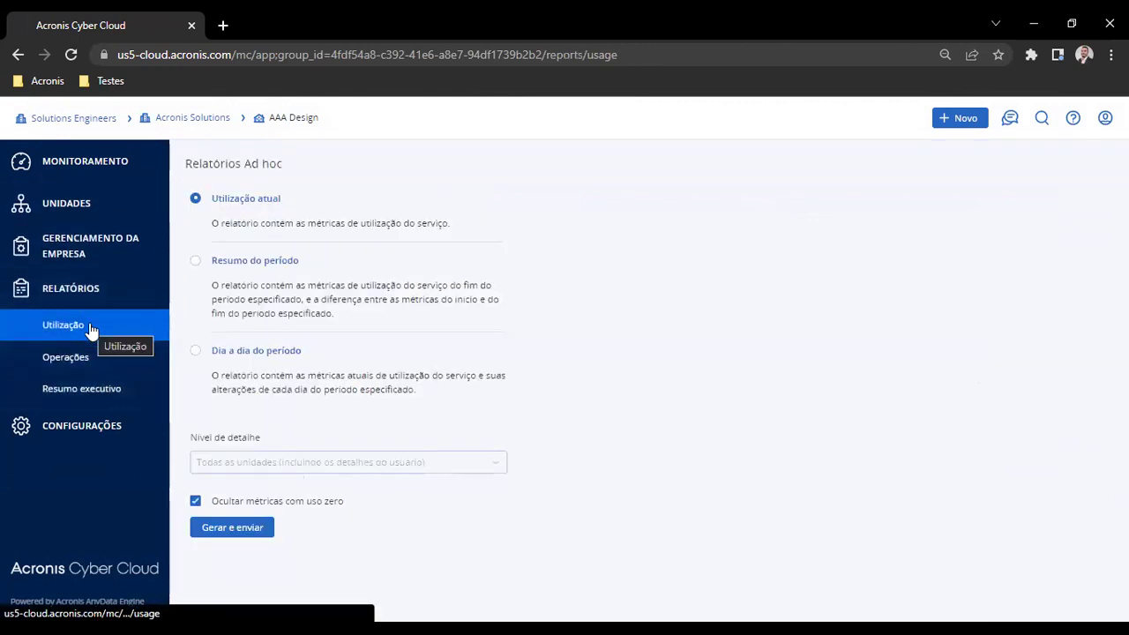
{"action": "left_click", "coordinate": [92, 361]}
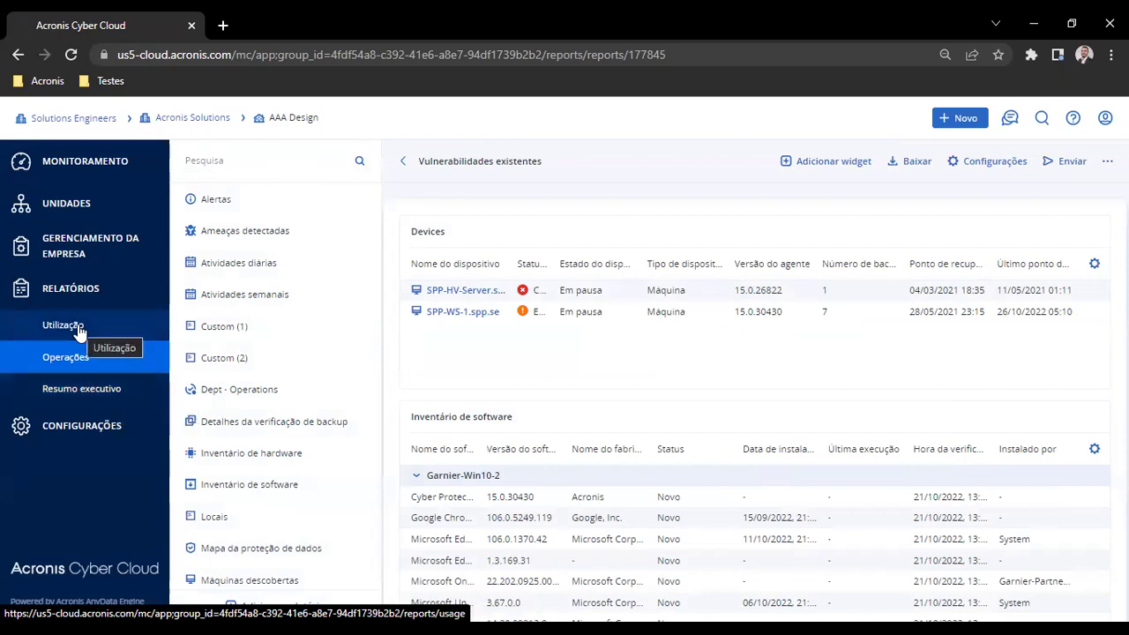
Open the Cyber Protection console for AAA Design from its usage page and look over the overview dashboard's widgets.
{"action": "left_click", "coordinate": [93, 179]}
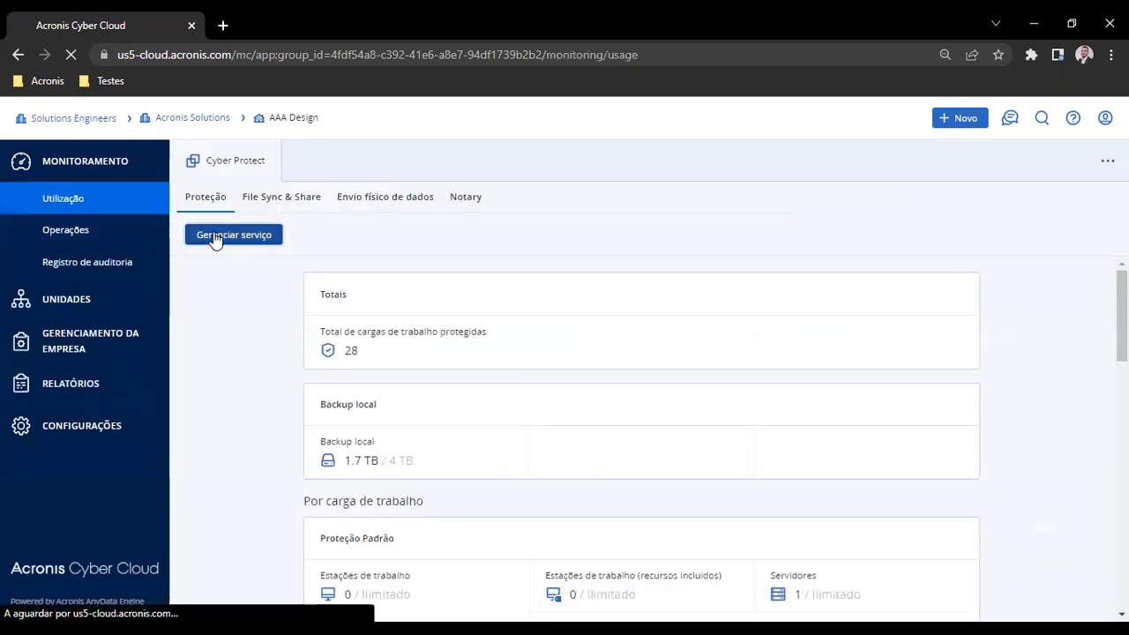
{"action": "left_click", "coordinate": [265, 246]}
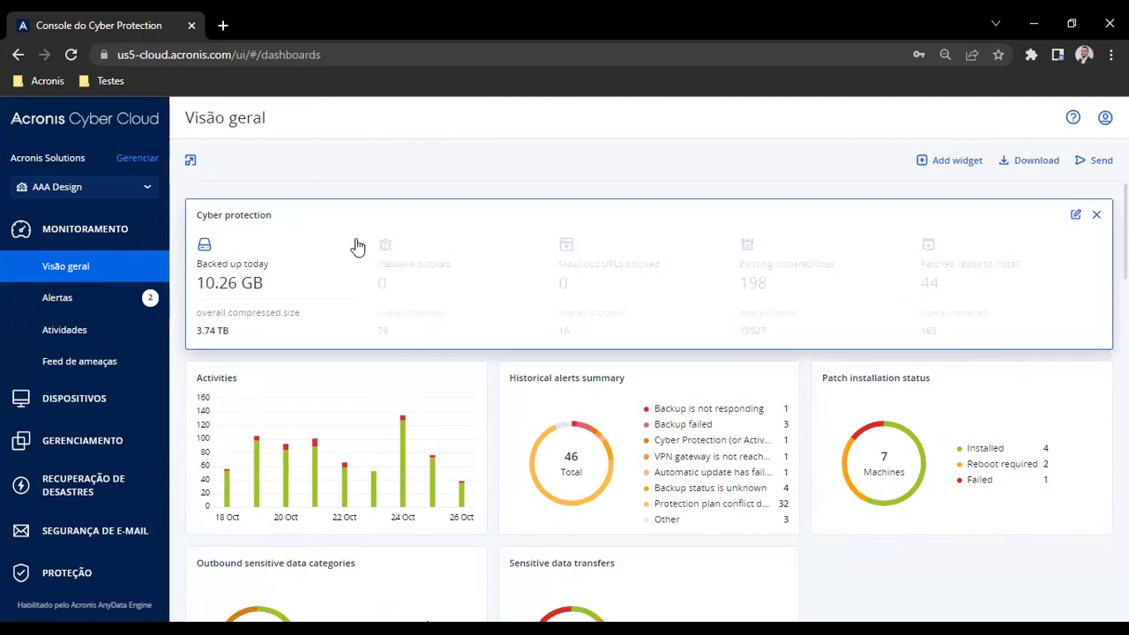
{"action": "scroll", "coordinate": [419, 220], "scroll_direction": "down", "scroll_amount": 20}
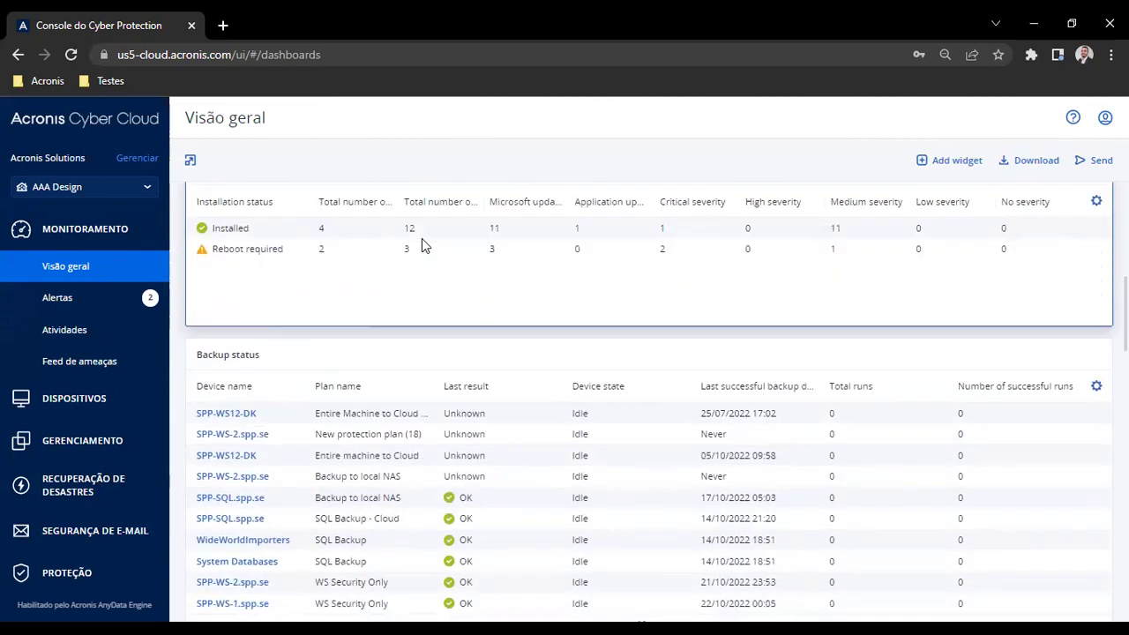
{"action": "scroll", "coordinate": [423, 238], "scroll_direction": "down", "scroll_amount": 2}
{"action": "scroll", "coordinate": [446, 245], "scroll_direction": "up", "scroll_amount": 15}
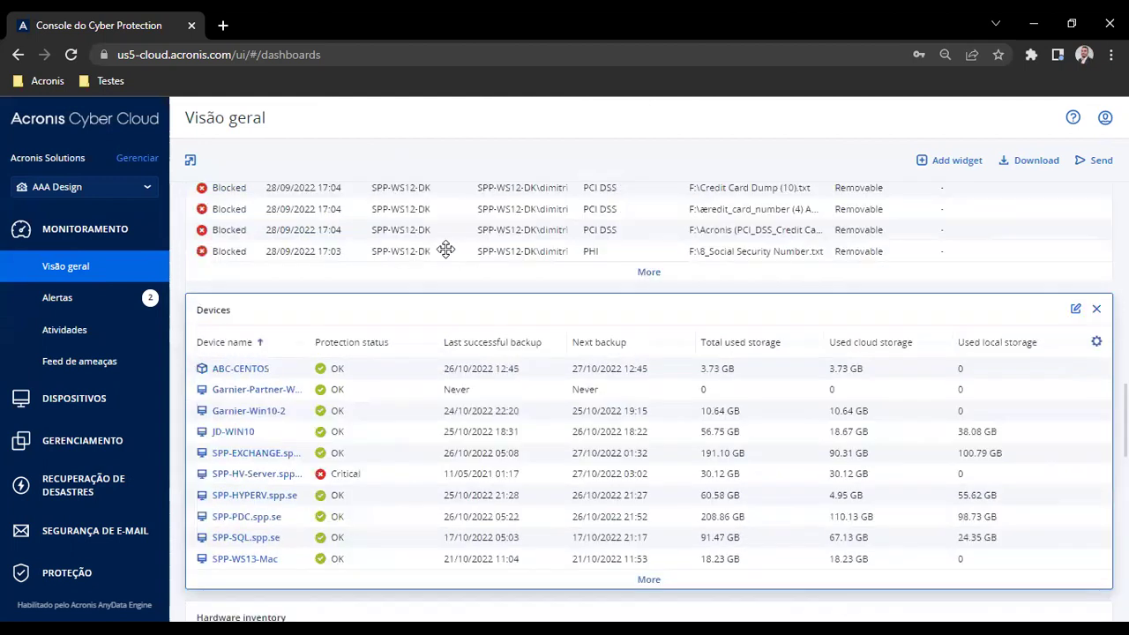
Browse the categories of widgets that can be added to the dashboard, and close the list without adding any.
{"action": "left_click", "coordinate": [957, 163]}
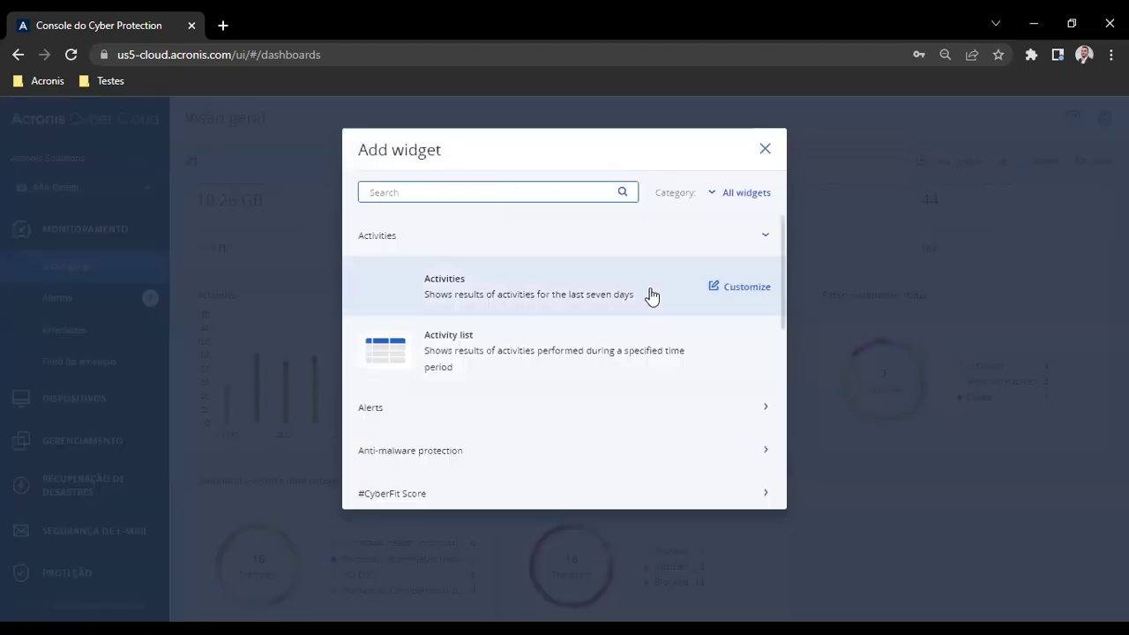
{"action": "scroll", "coordinate": [628, 323], "scroll_direction": "down", "scroll_amount": 6}
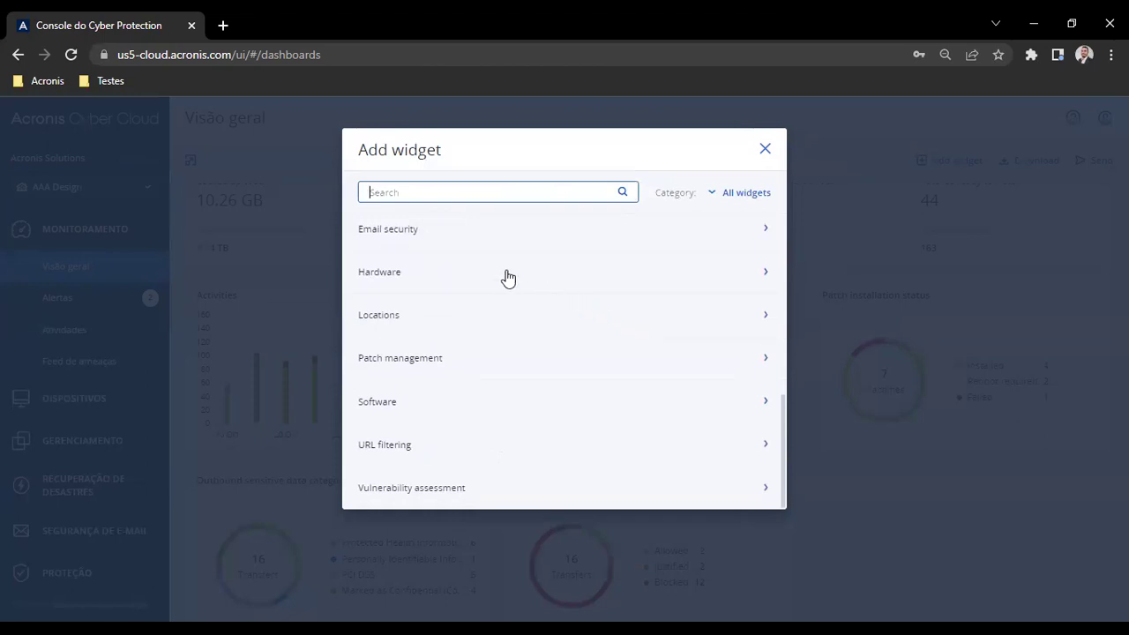
{"action": "scroll", "coordinate": [549, 277], "scroll_direction": "up", "scroll_amount": 6}
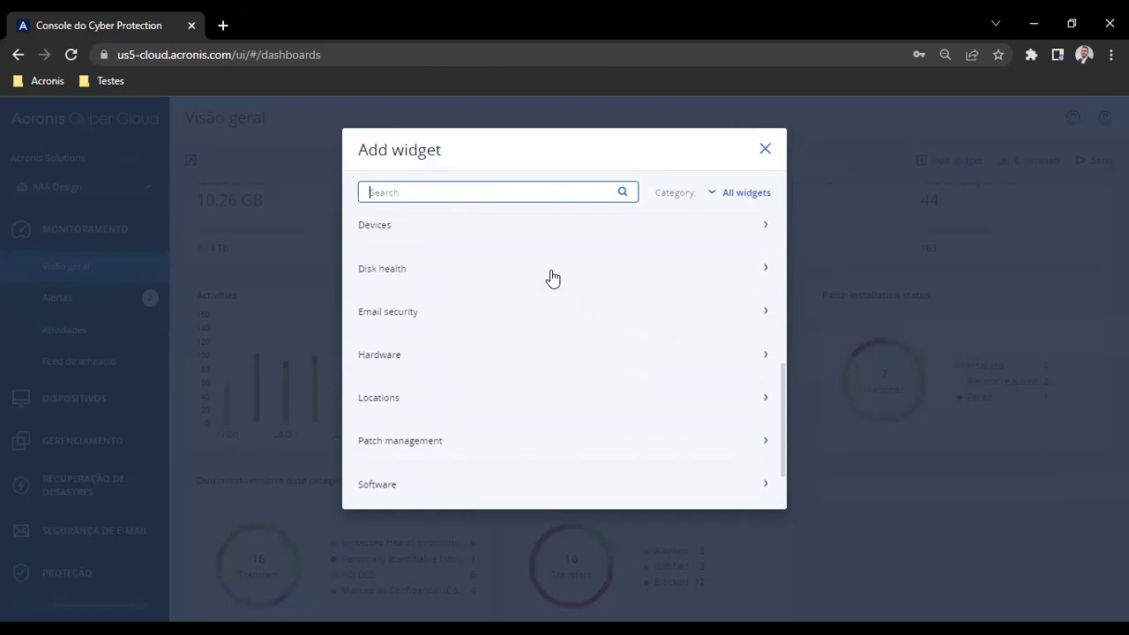
{"action": "left_click", "coordinate": [762, 150]}
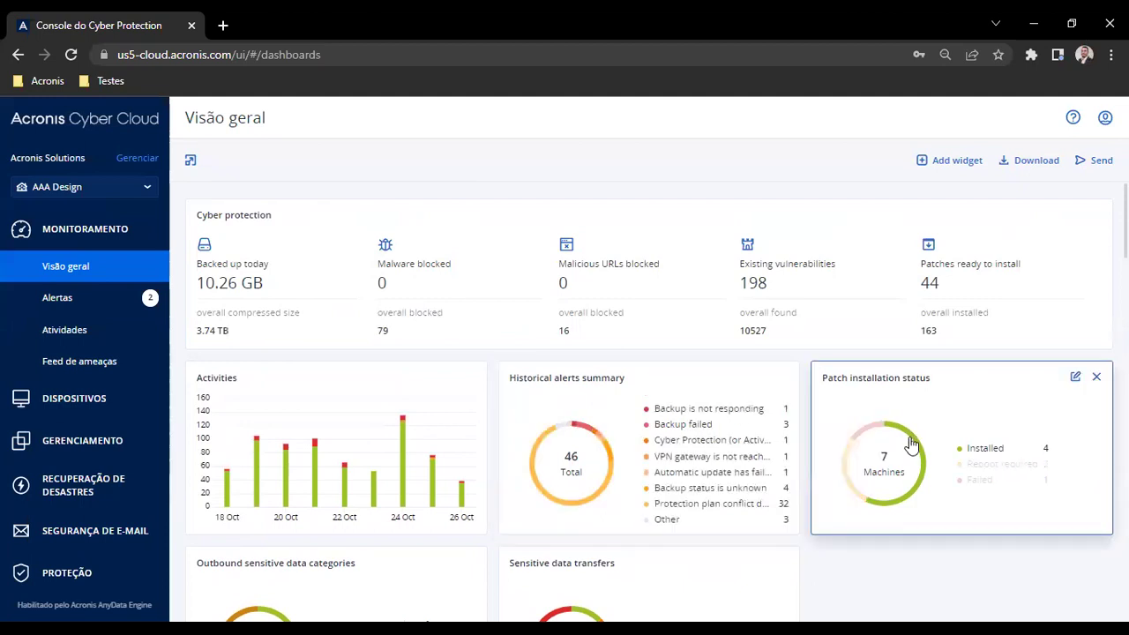
Move the Activities, Historical alerts summary and Patch installation status widgets above Cyber protection, and return the Cyber protection widget to the top.
{"action": "scroll", "coordinate": [617, 388], "scroll_direction": "down", "scroll_amount": 4}
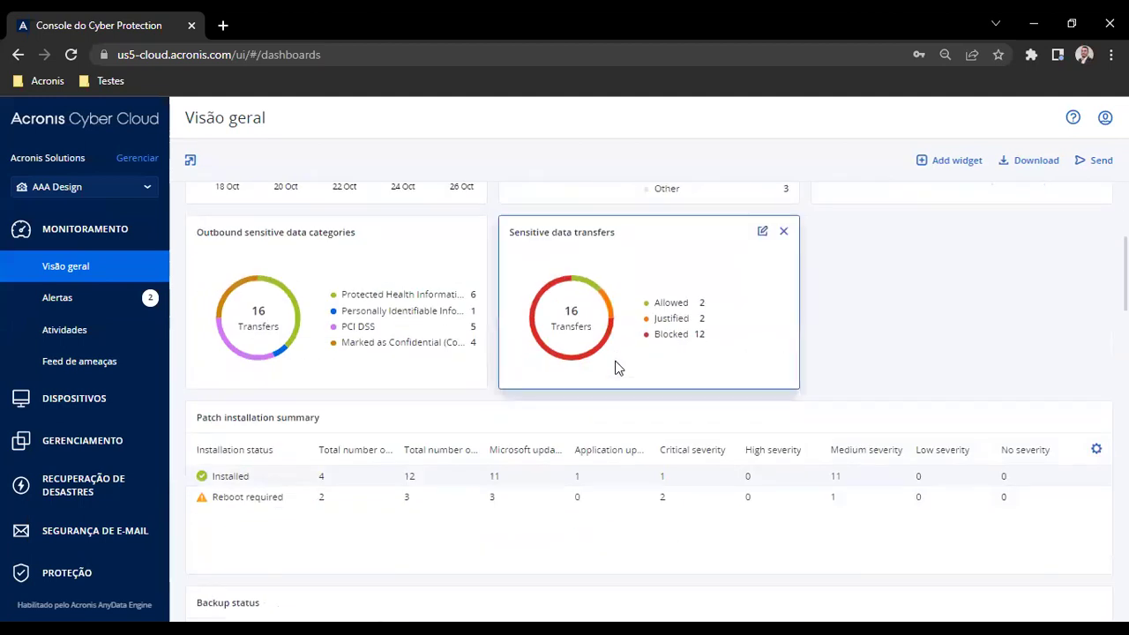
{"action": "scroll", "coordinate": [625, 366], "scroll_direction": "up", "scroll_amount": 4}
{"action": "left_click_drag", "start_coordinate": [377, 379], "coordinate": [380, 265]}
{"action": "left_click_drag", "start_coordinate": [317, 550], "coordinate": [621, 231]}
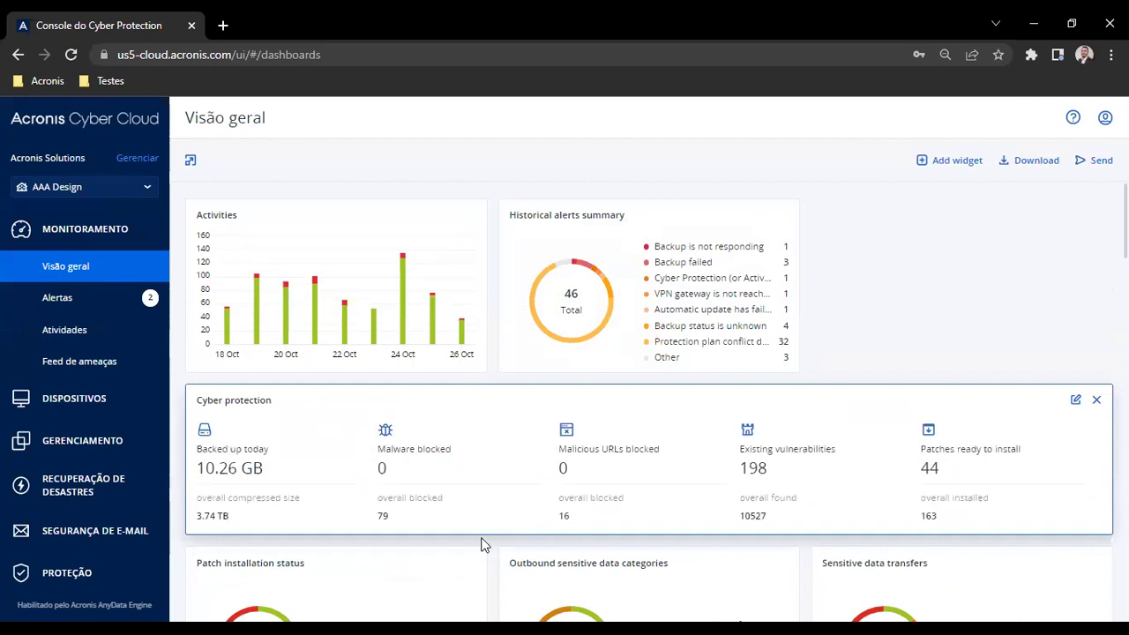
{"action": "left_click_drag", "start_coordinate": [415, 559], "coordinate": [999, 202]}
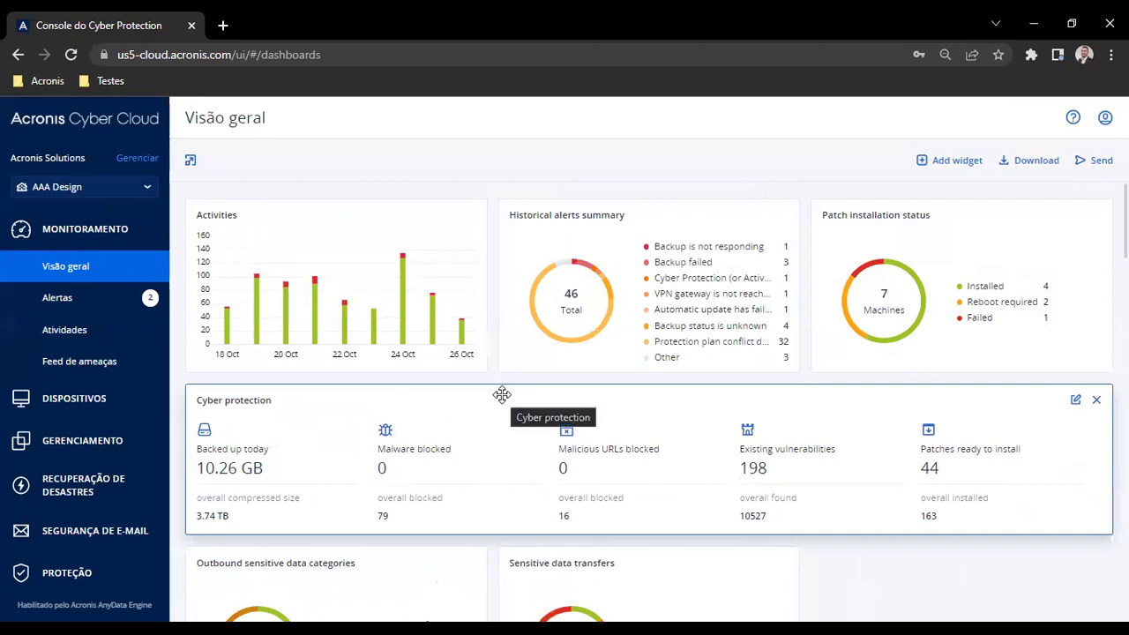
{"action": "left_click_drag", "start_coordinate": [501, 395], "coordinate": [343, 423]}
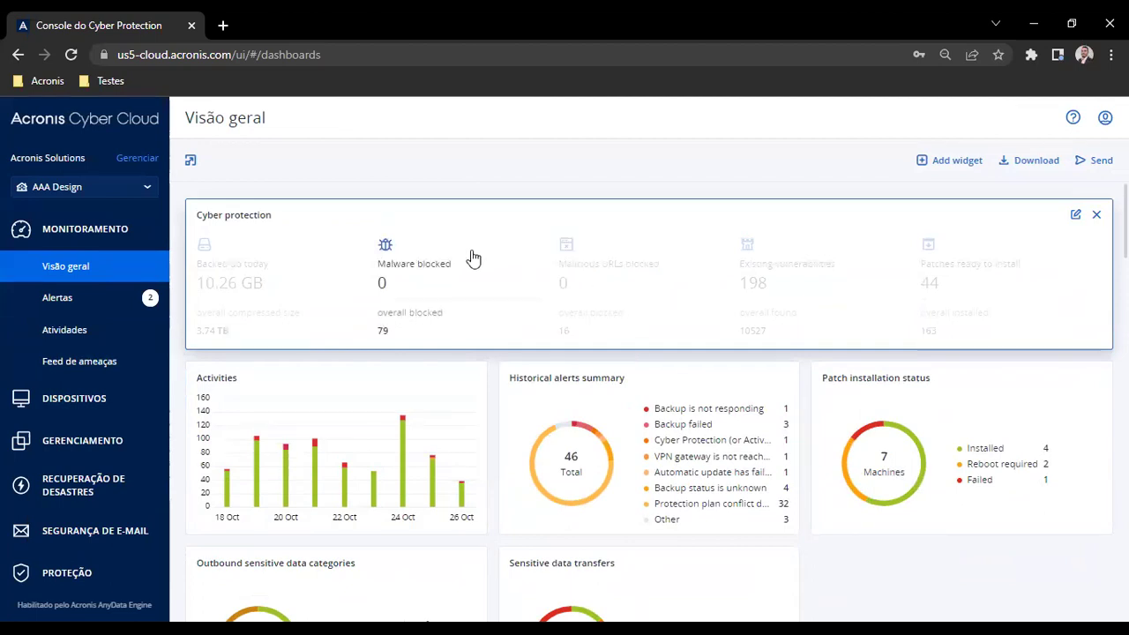
Check the file formats offered for downloading the overview dashboard without downloading it.
{"action": "left_click", "coordinate": [1028, 170]}
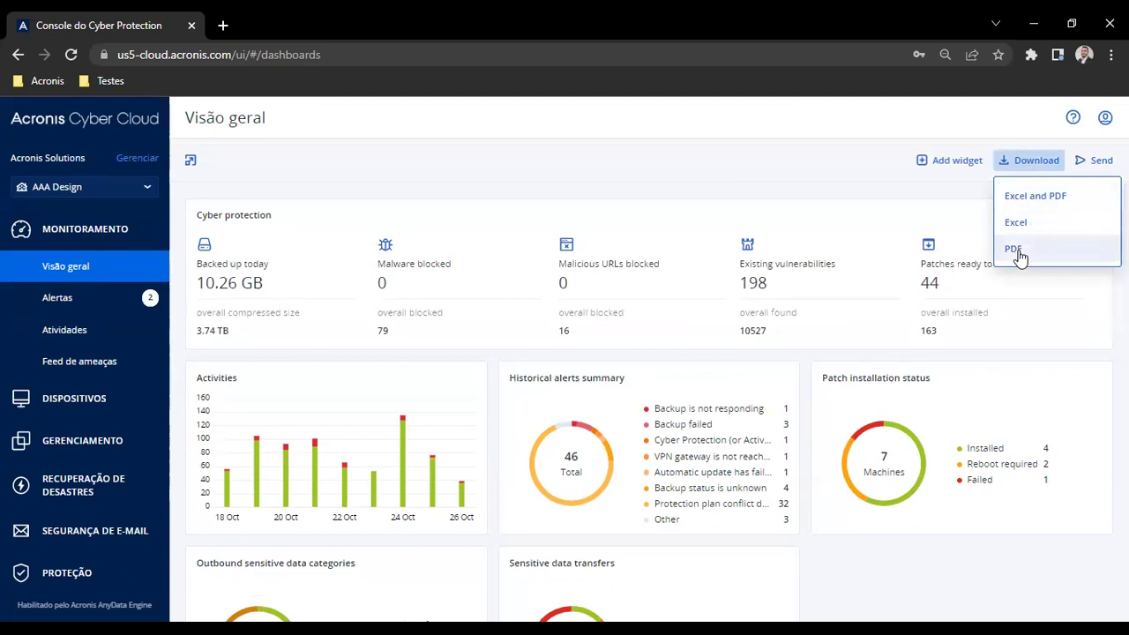
{"action": "left_click", "coordinate": [811, 171]}
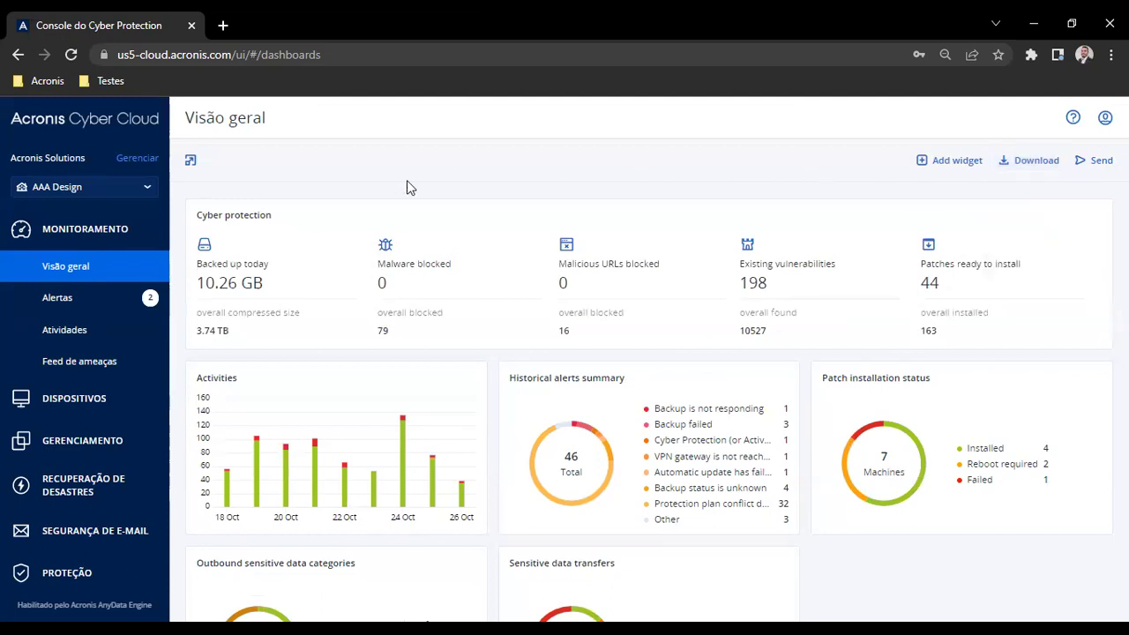
Open the Atividades list and examine the status of the recent backup and protection plan activities.
{"action": "left_click", "coordinate": [95, 329]}
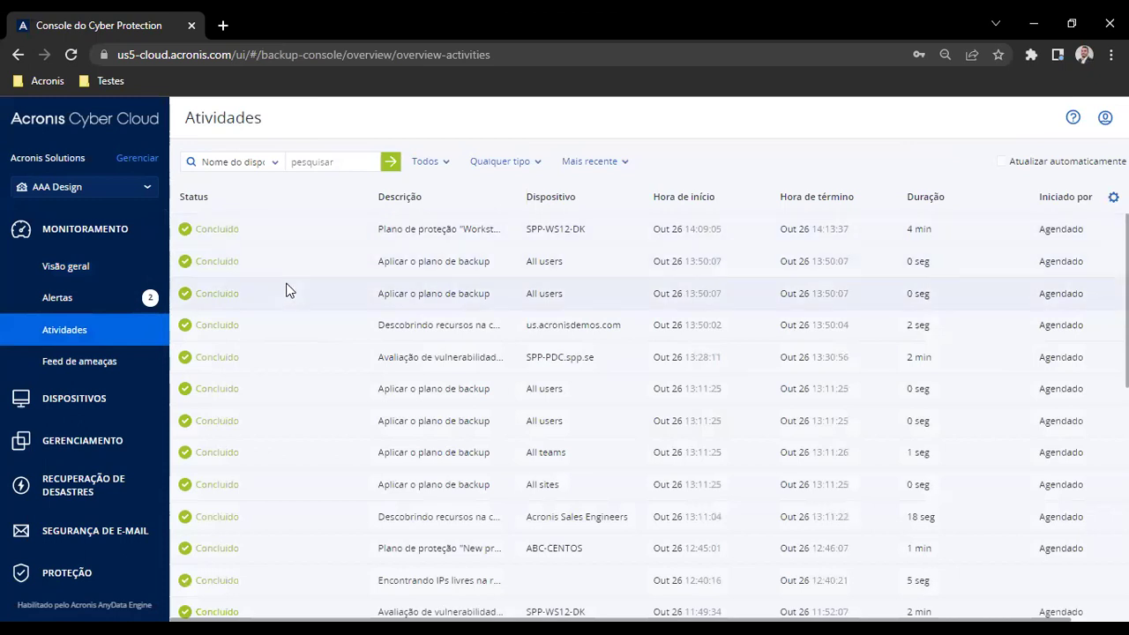
{"action": "scroll", "coordinate": [285, 245], "scroll_direction": "down", "scroll_amount": 1}
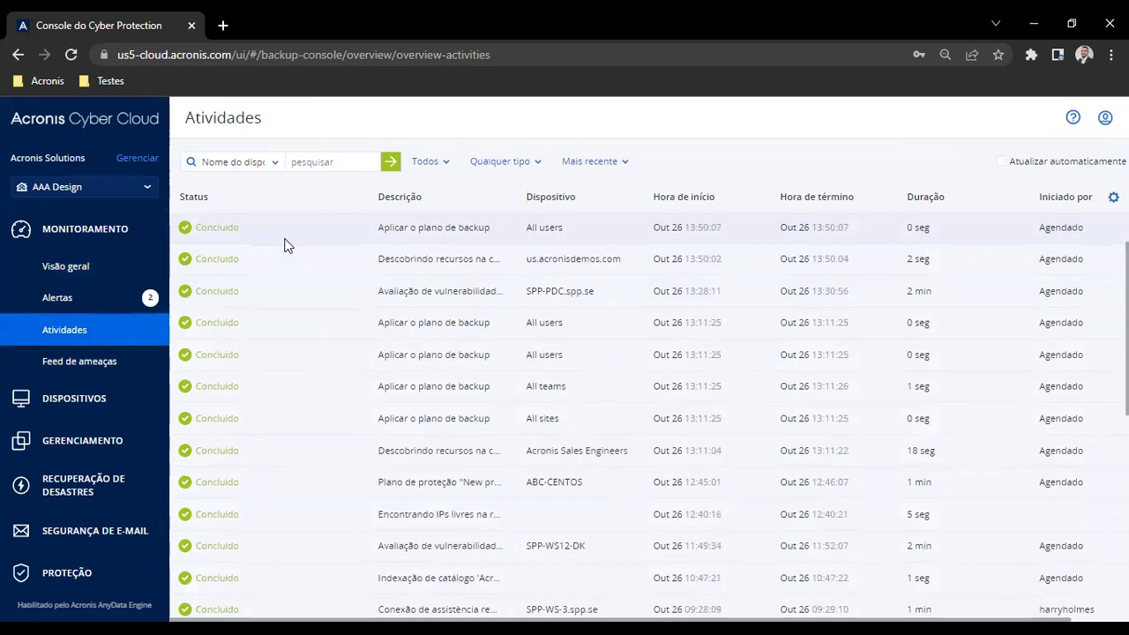
{"action": "scroll", "coordinate": [285, 245], "scroll_direction": "down", "scroll_amount": 2}
{"action": "scroll", "coordinate": [285, 245], "scroll_direction": "down", "scroll_amount": 3}
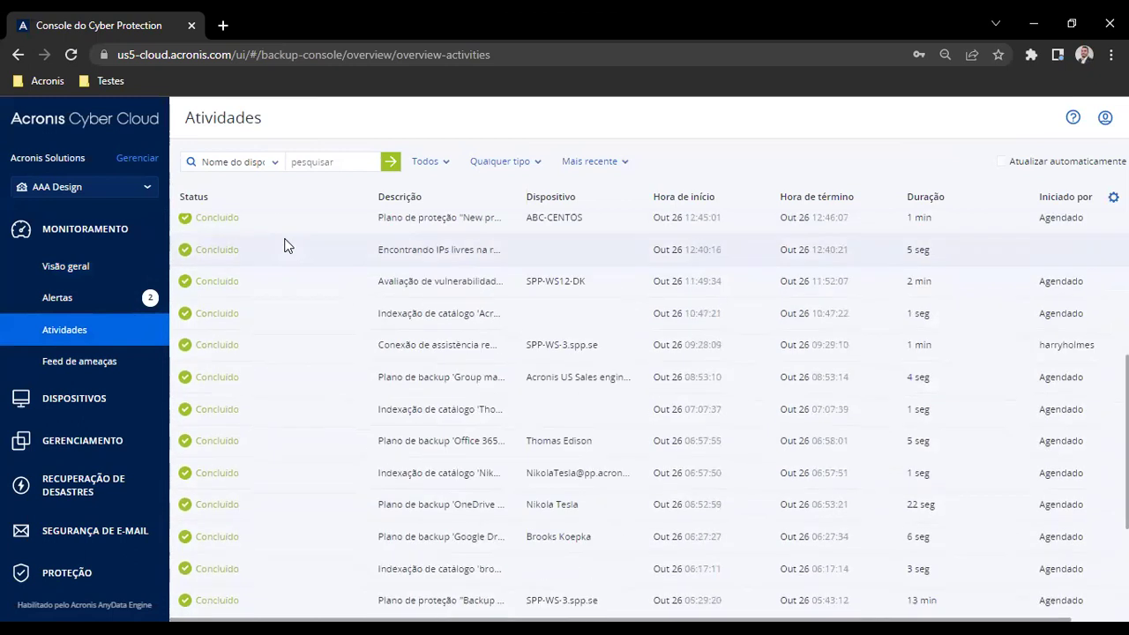
{"action": "scroll", "coordinate": [280, 304], "scroll_direction": "down", "scroll_amount": 5}
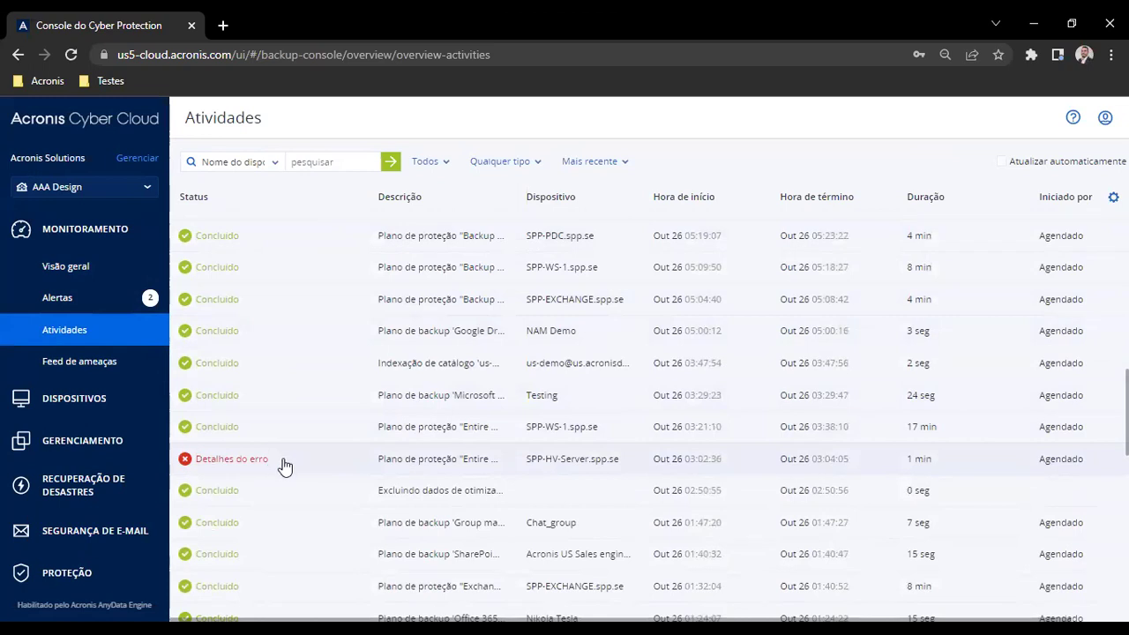
Look through the older activities and open the details of the failed "Entire machine to Cloud" protection plan run on SPP-HV-Server.spp.se.
{"action": "scroll", "coordinate": [283, 463], "scroll_direction": "down", "scroll_amount": 10}
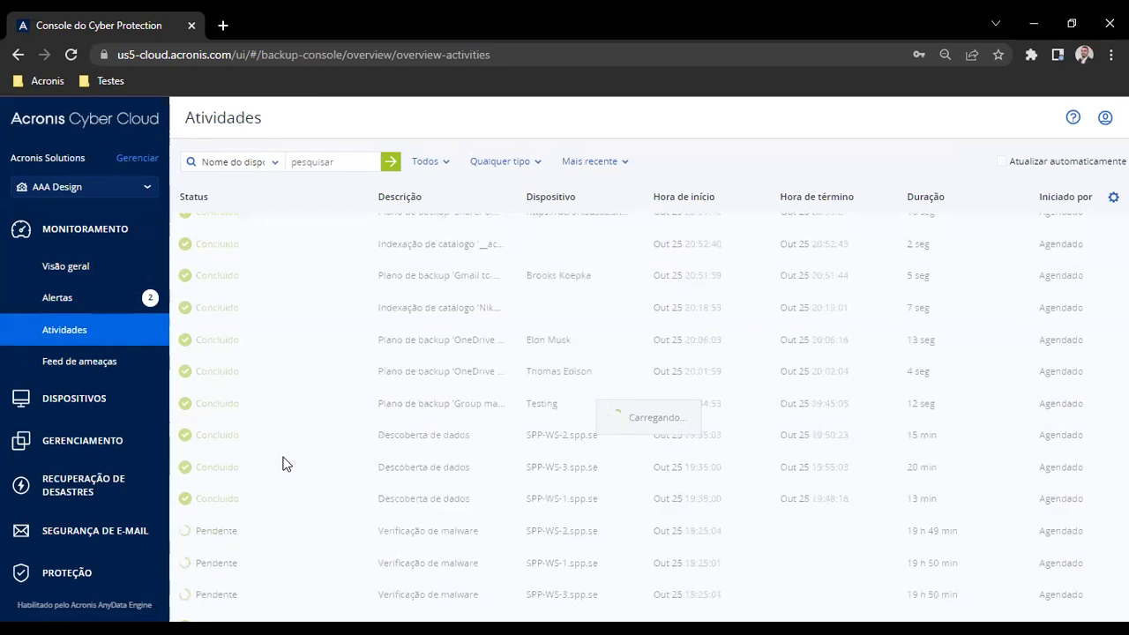
{"action": "scroll", "coordinate": [282, 464], "scroll_direction": "down", "scroll_amount": 2}
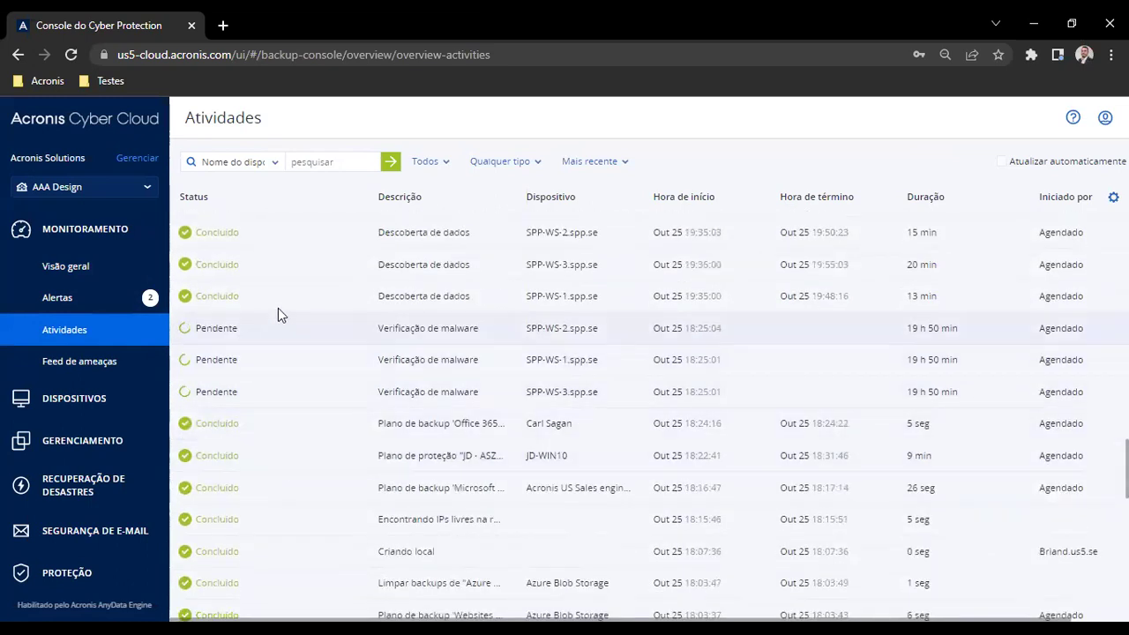
{"action": "scroll", "coordinate": [280, 303], "scroll_direction": "up", "scroll_amount": 5}
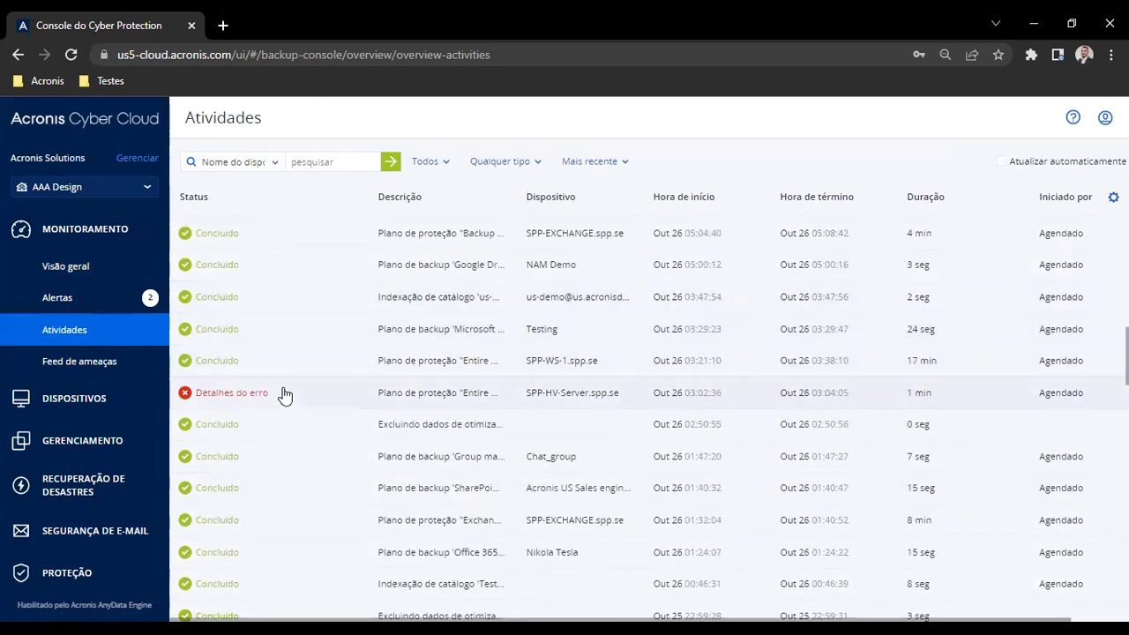
{"action": "left_click", "coordinate": [284, 395]}
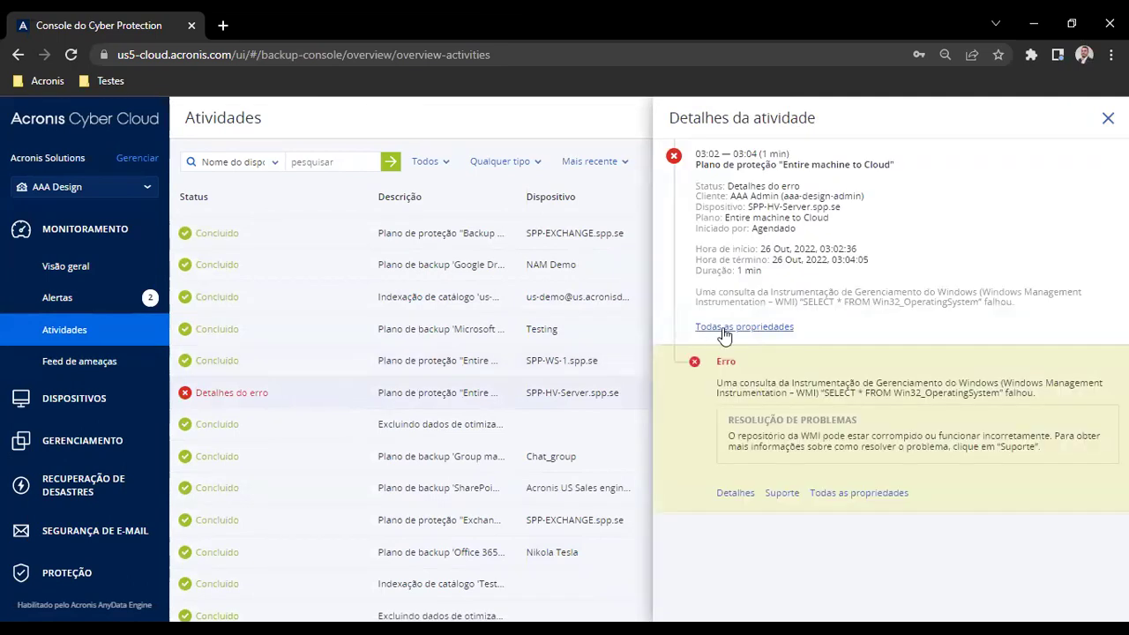
View the details and all properties of the completed Google Drive catalog indexing activity, and close both views.
{"action": "left_click", "coordinate": [283, 296]}
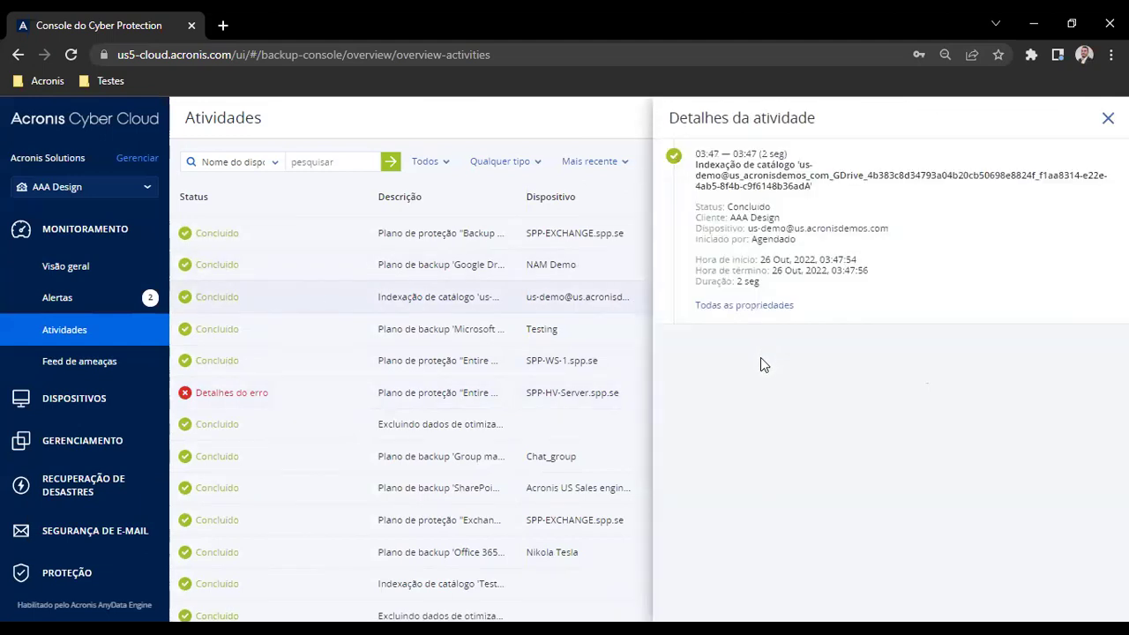
{"action": "left_click", "coordinate": [745, 308]}
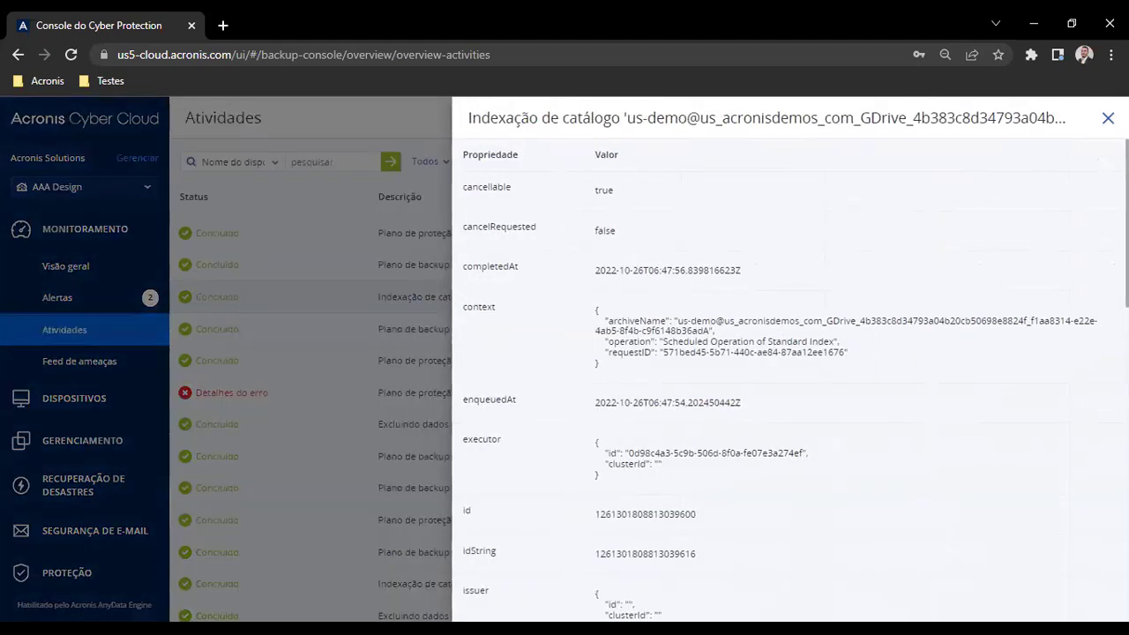
{"action": "left_click", "coordinate": [1108, 118]}
{"action": "left_click", "coordinate": [1108, 118]}
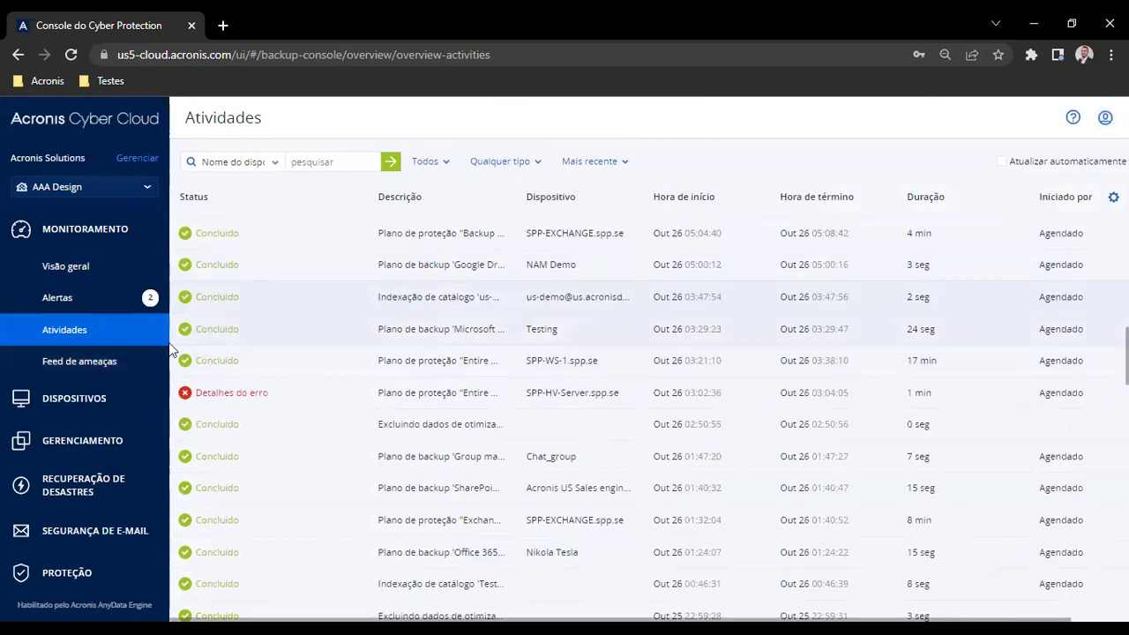
Open the Feed de ameaças and examine the names, types and dates of the listed malware and vulnerability threats.
{"action": "left_click", "coordinate": [99, 374]}
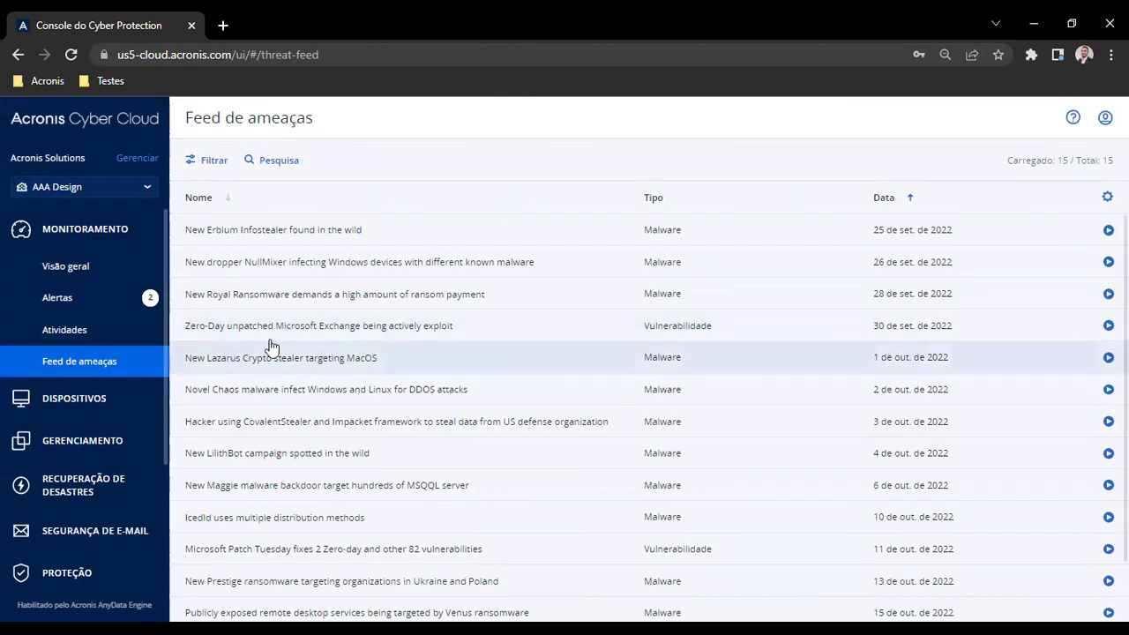
{"action": "scroll", "coordinate": [300, 343], "scroll_direction": "down", "scroll_amount": 1}
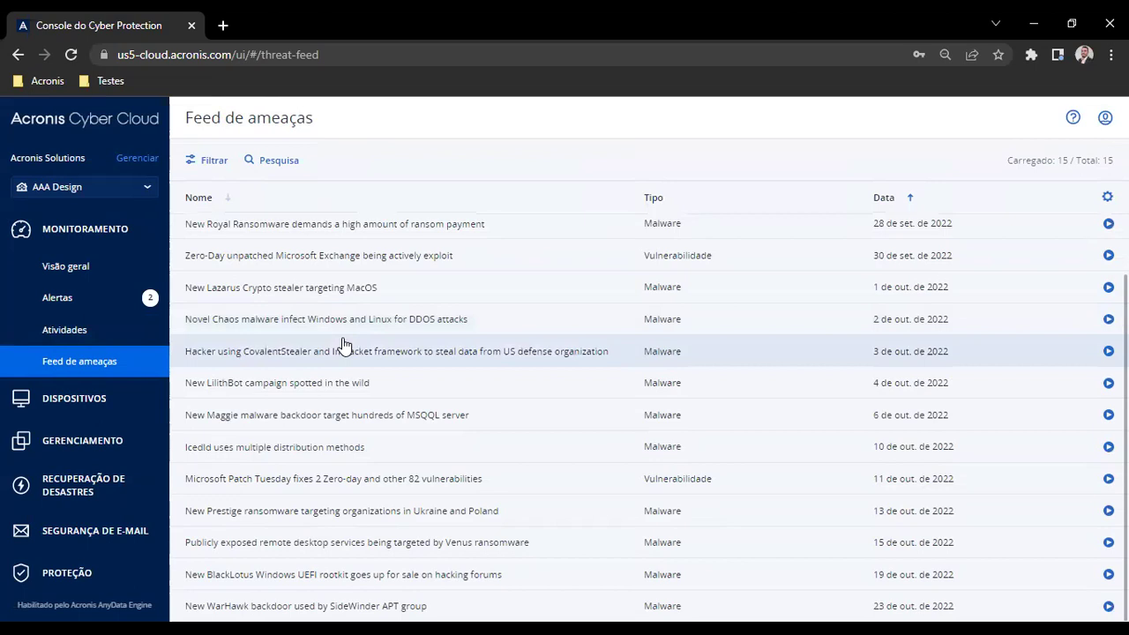
{"action": "scroll", "coordinate": [370, 377], "scroll_direction": "up", "scroll_amount": 1}
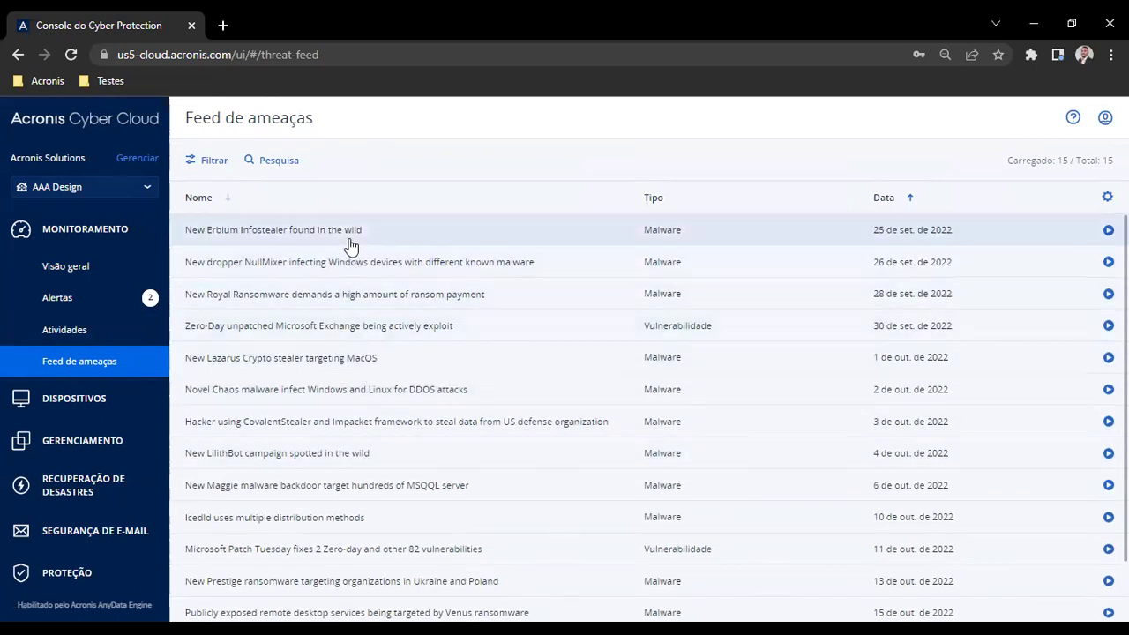
{"action": "scroll", "coordinate": [350, 246], "scroll_direction": "down", "scroll_amount": 1}
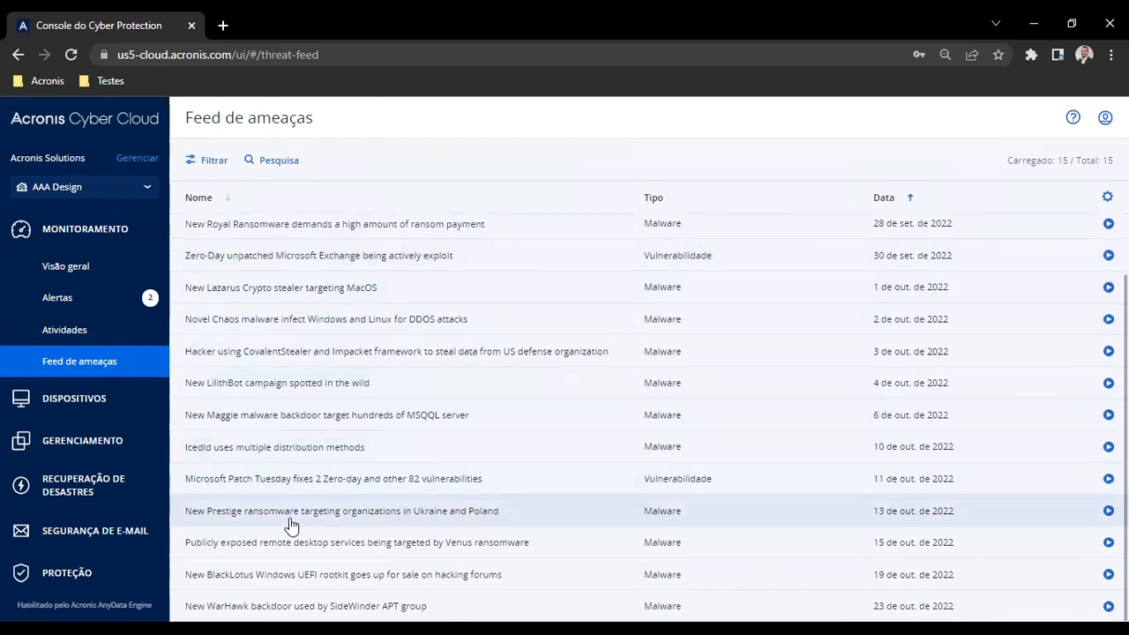
{"action": "scroll", "coordinate": [388, 298], "scroll_direction": "up", "scroll_amount": 1}
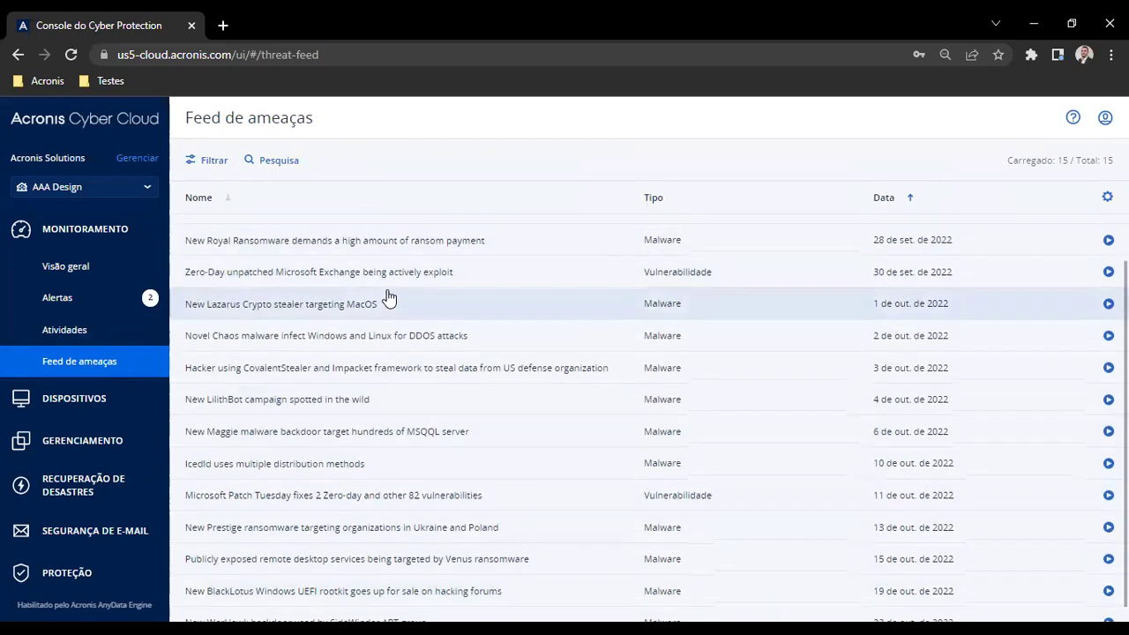
{"action": "scroll", "coordinate": [388, 298], "scroll_direction": "up", "scroll_amount": 1}
{"action": "scroll", "coordinate": [388, 298], "scroll_direction": "down", "scroll_amount": 1}
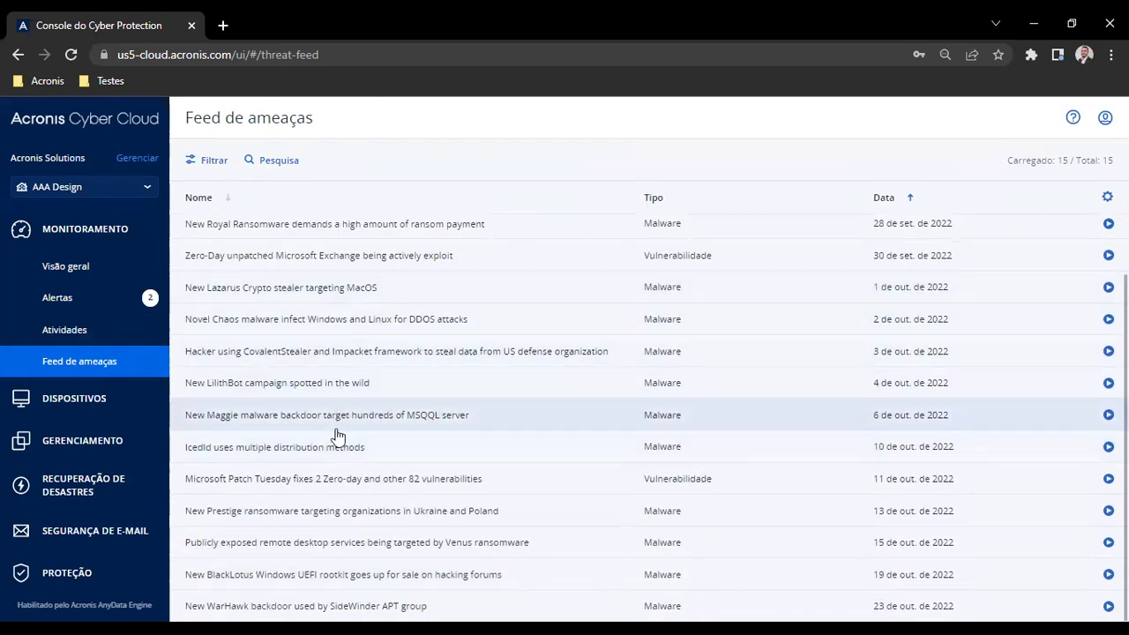
{"action": "scroll", "coordinate": [343, 353], "scroll_direction": "up", "scroll_amount": 1}
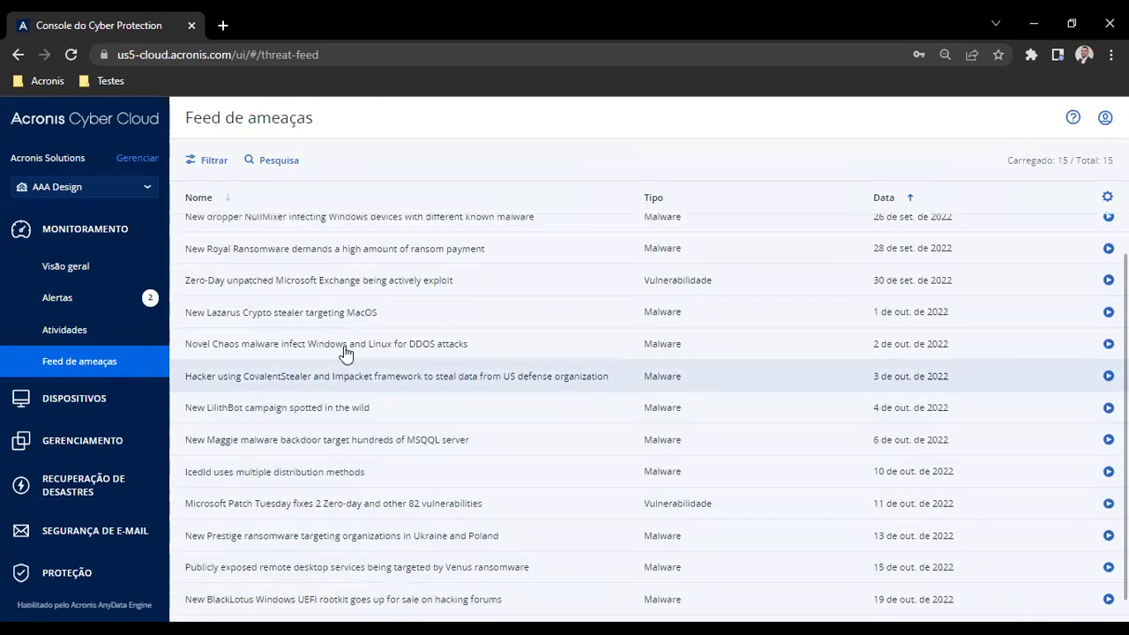
{"action": "scroll", "coordinate": [343, 353], "scroll_direction": "up", "scroll_amount": 2}
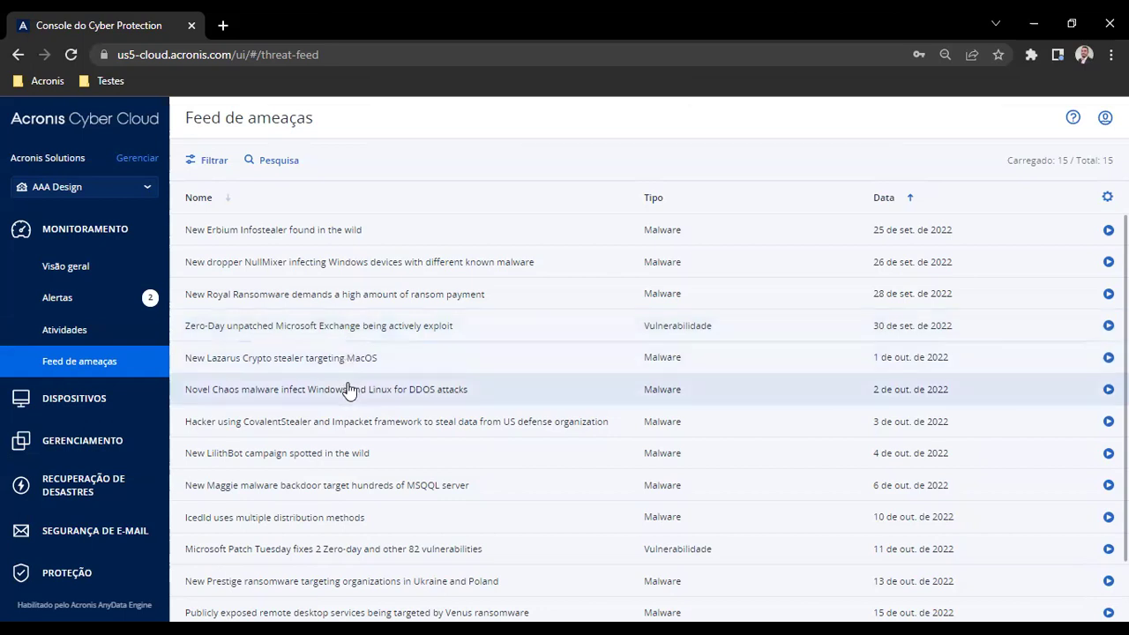
{"action": "scroll", "coordinate": [343, 428], "scroll_direction": "down", "scroll_amount": 2}
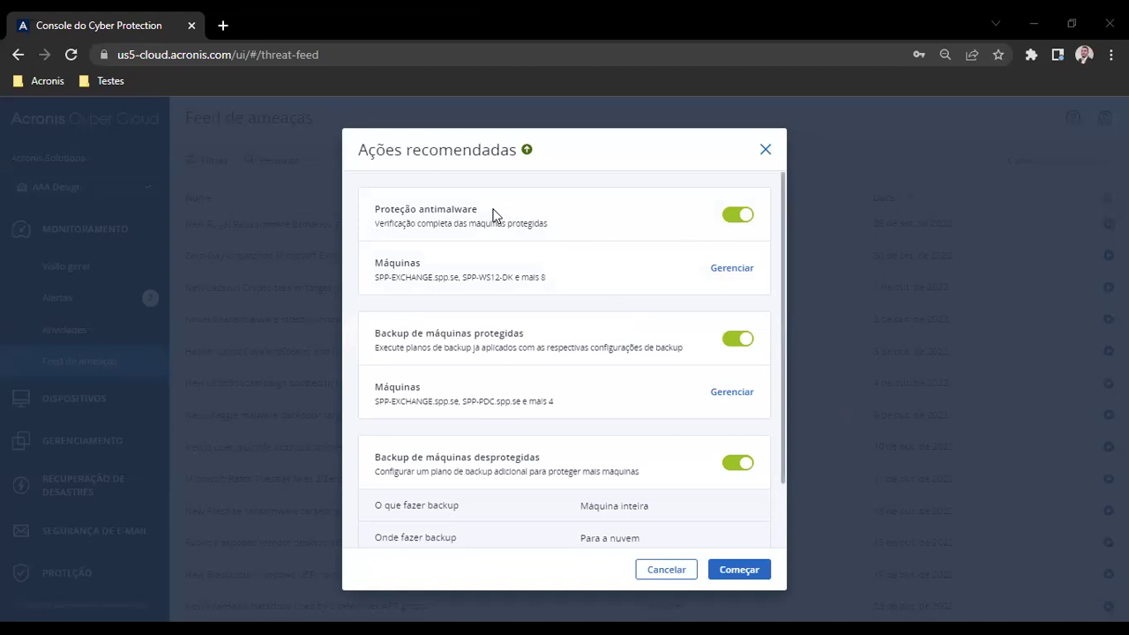
Review the recommended antimalware and backup actions for a threat and their target machines, and close them without starting any.
{"action": "left_click_drag", "start_coordinate": [391, 209], "coordinate": [477, 209]}
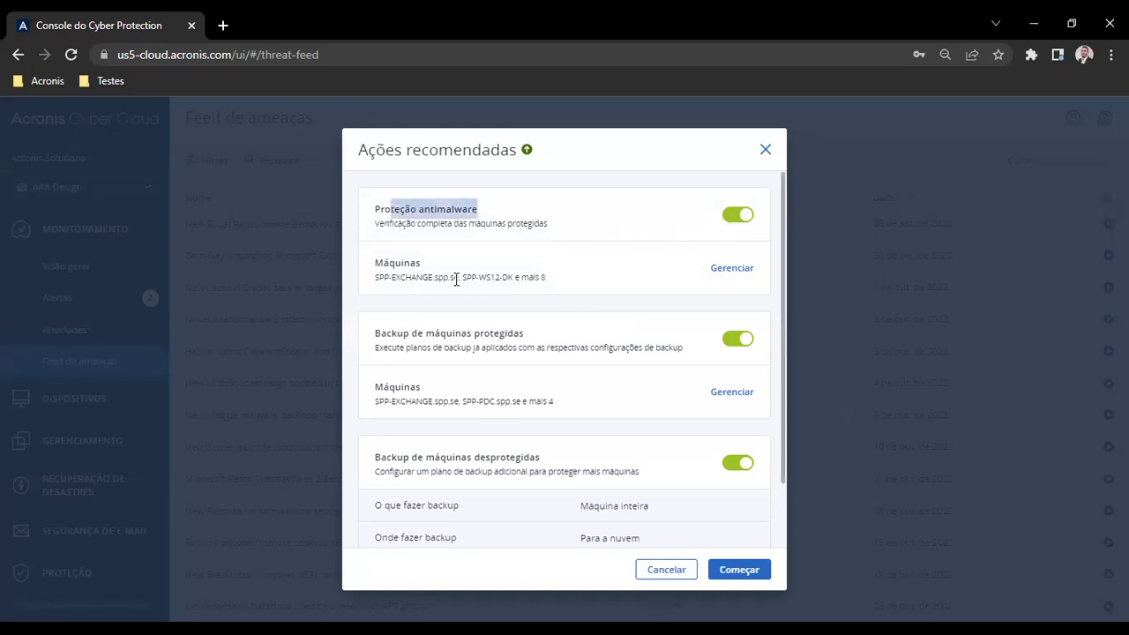
{"action": "left_click_drag", "start_coordinate": [430, 268], "coordinate": [374, 256]}
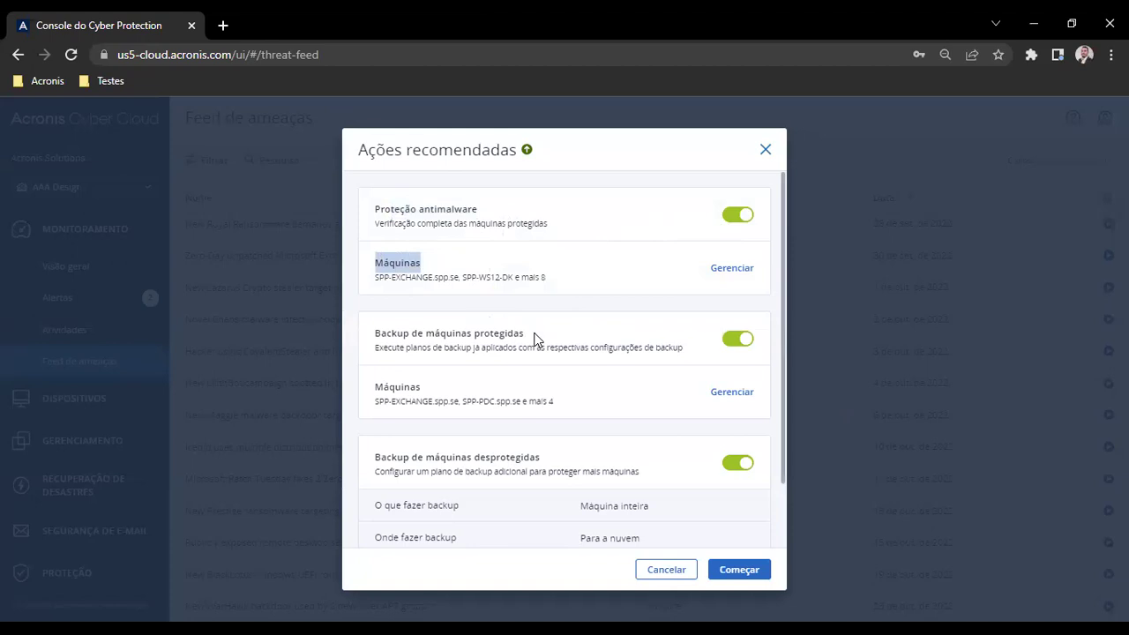
{"action": "scroll", "coordinate": [485, 432], "scroll_direction": "down", "scroll_amount": 1}
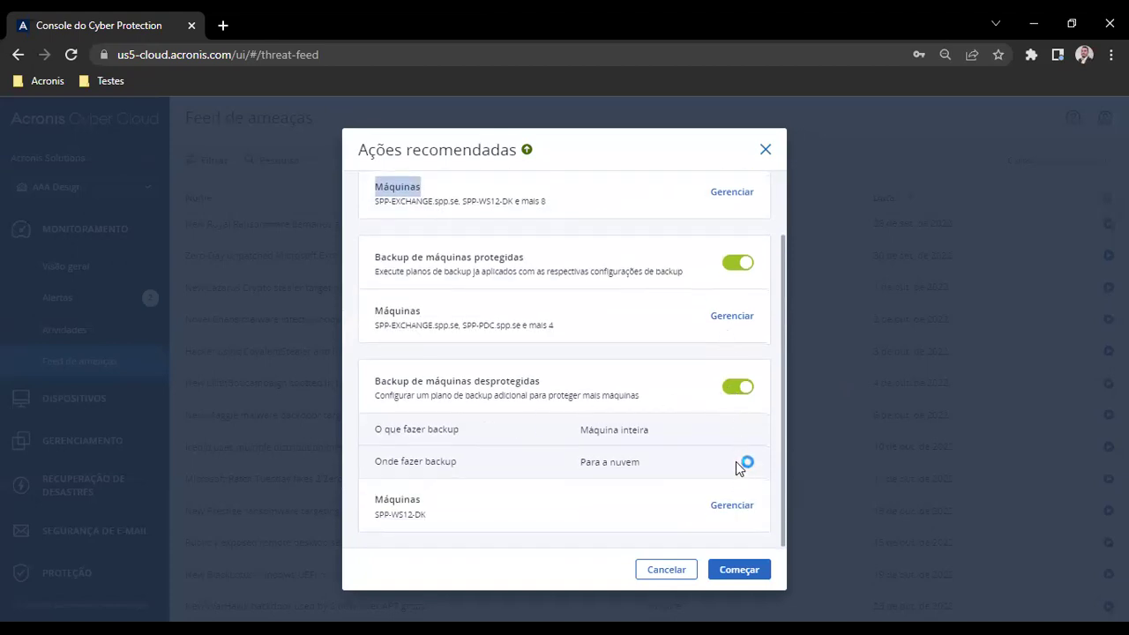
{"action": "left_click", "coordinate": [766, 152]}
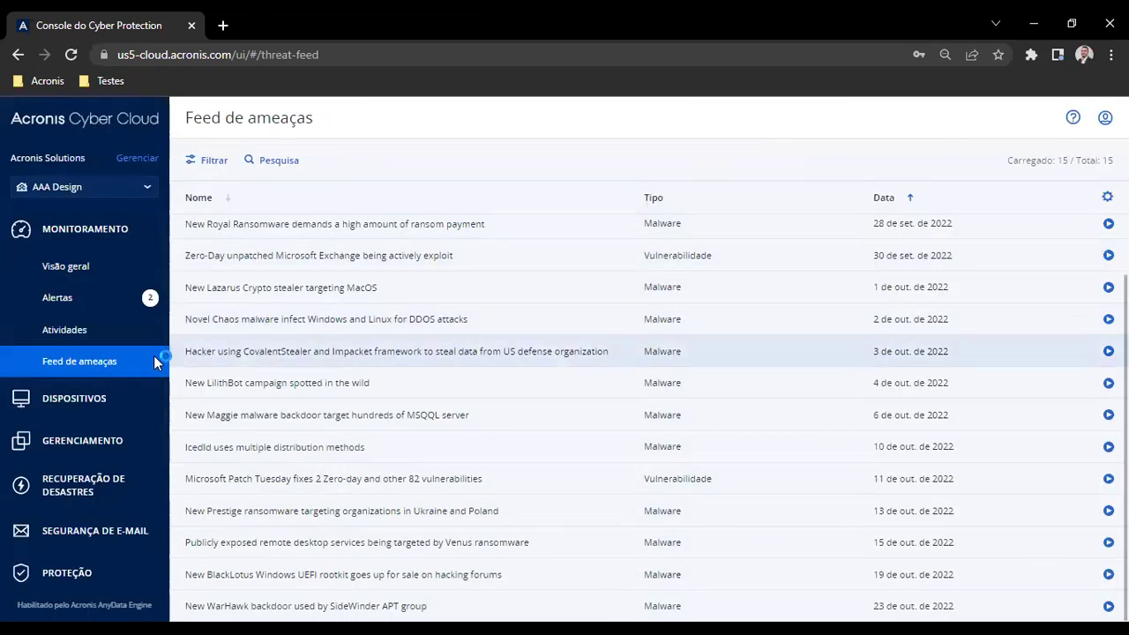
Open the list of all devices and sort it by Status in descending order, with backup failures first.
{"action": "left_click", "coordinate": [74, 398]}
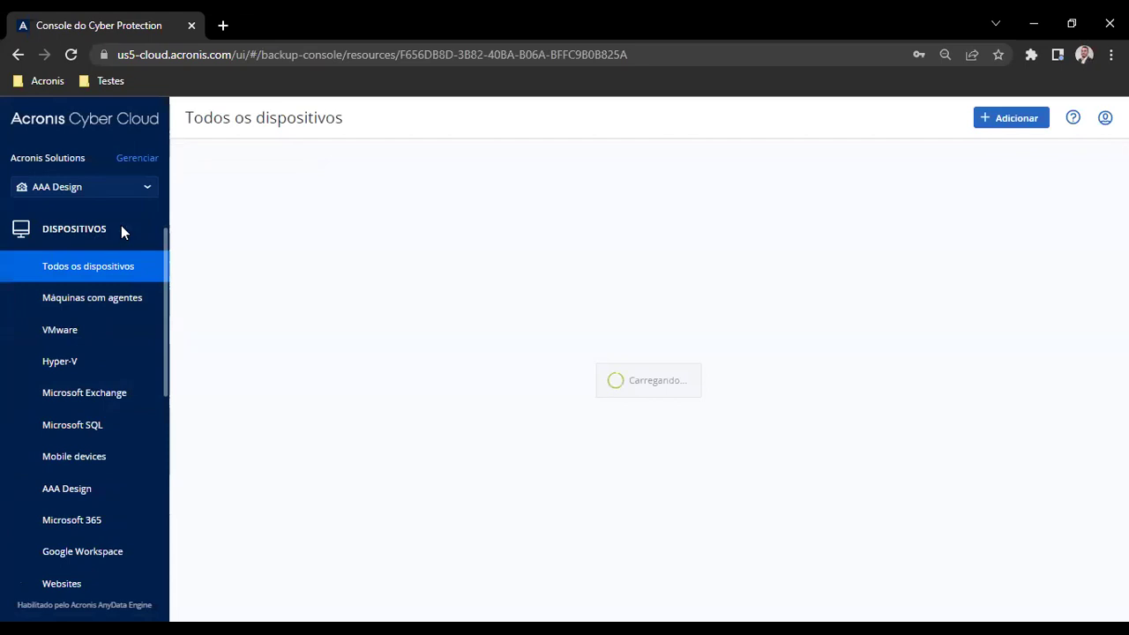
{"action": "left_click", "coordinate": [686, 201]}
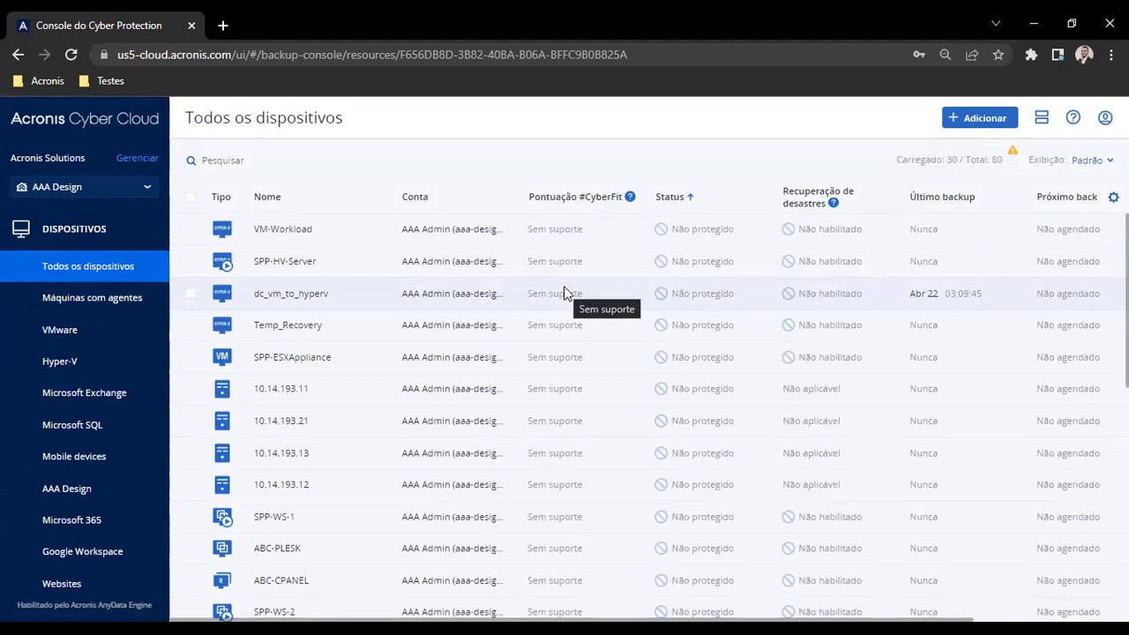
{"action": "left_click", "coordinate": [668, 204]}
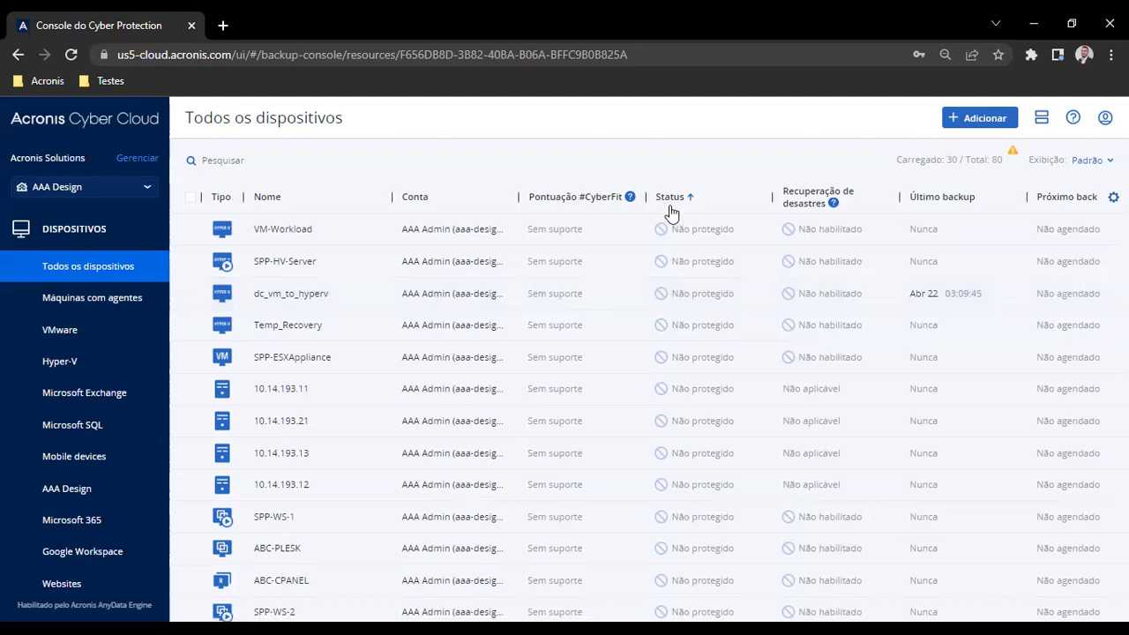
{"action": "left_click", "coordinate": [688, 252]}
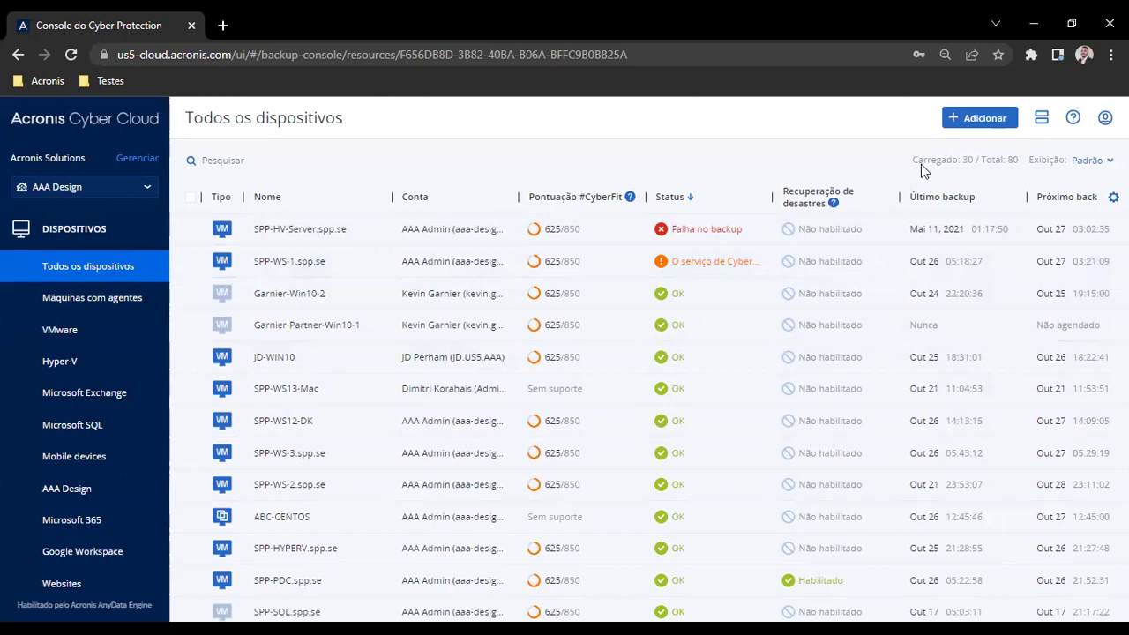
Open the options for adding devices and review the Windows-only multi-device, workstation, server and mobile device types.
{"action": "left_click", "coordinate": [977, 119]}
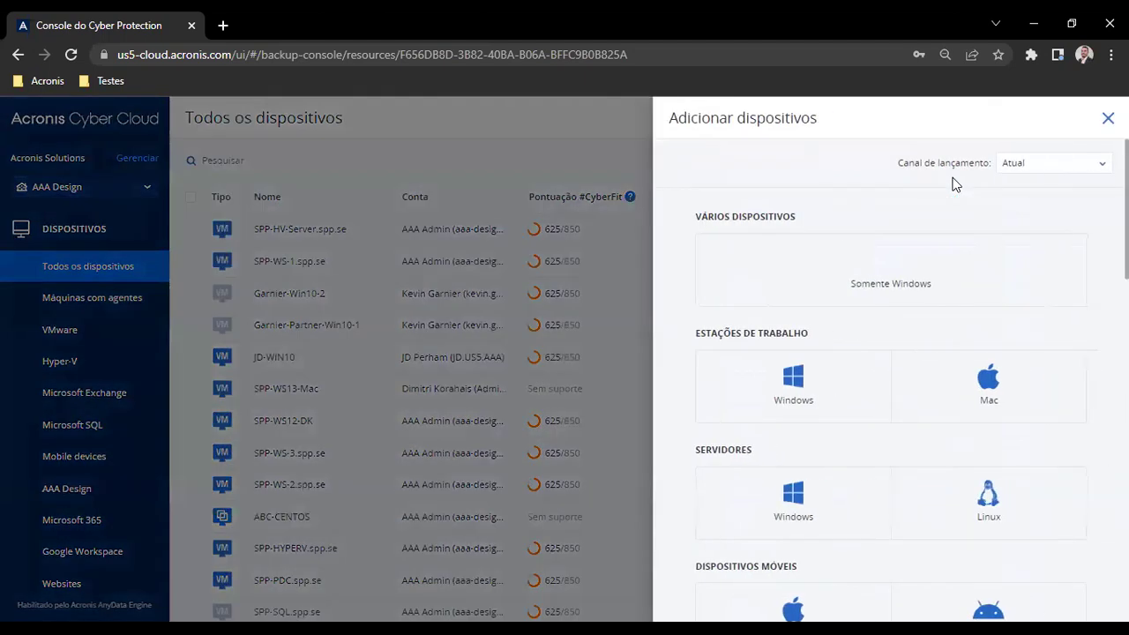
{"action": "scroll", "coordinate": [810, 180], "scroll_direction": "down", "scroll_amount": 1}
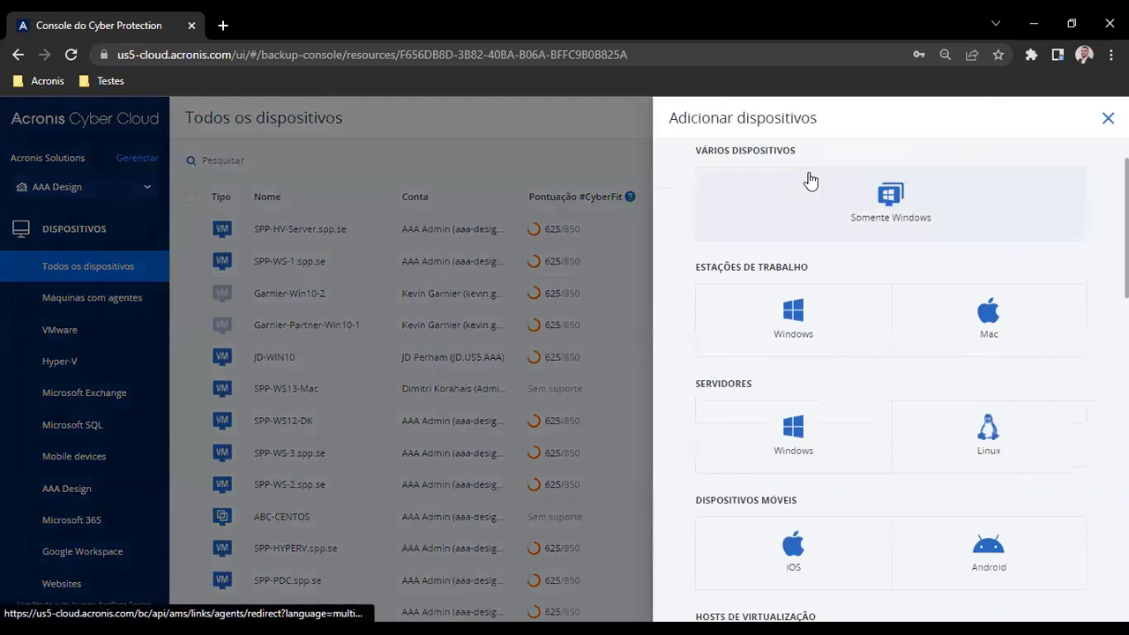
{"action": "scroll", "coordinate": [809, 180], "scroll_direction": "down", "scroll_amount": 1}
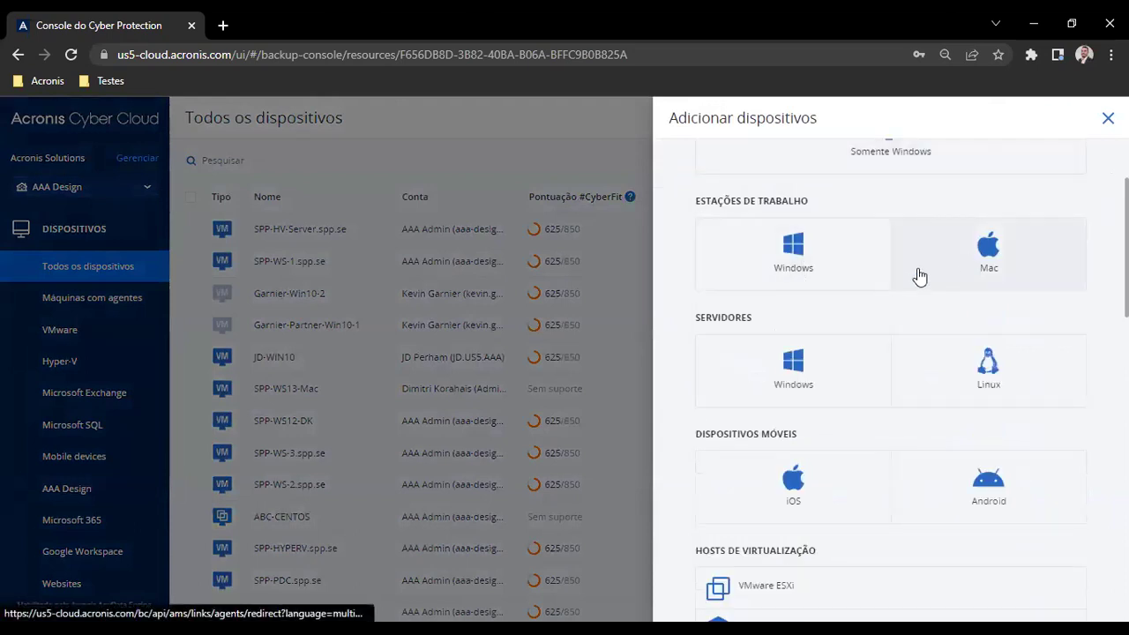
{"action": "scroll", "coordinate": [775, 313], "scroll_direction": "down", "scroll_amount": 1}
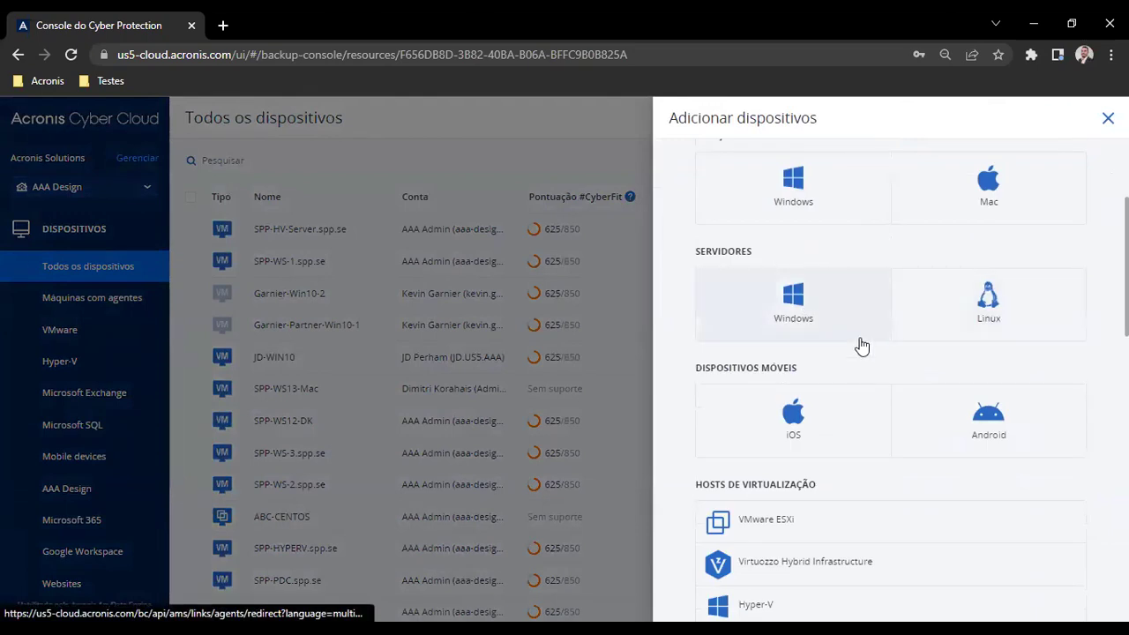
{"action": "left_click_drag", "start_coordinate": [806, 368], "coordinate": [698, 365]}
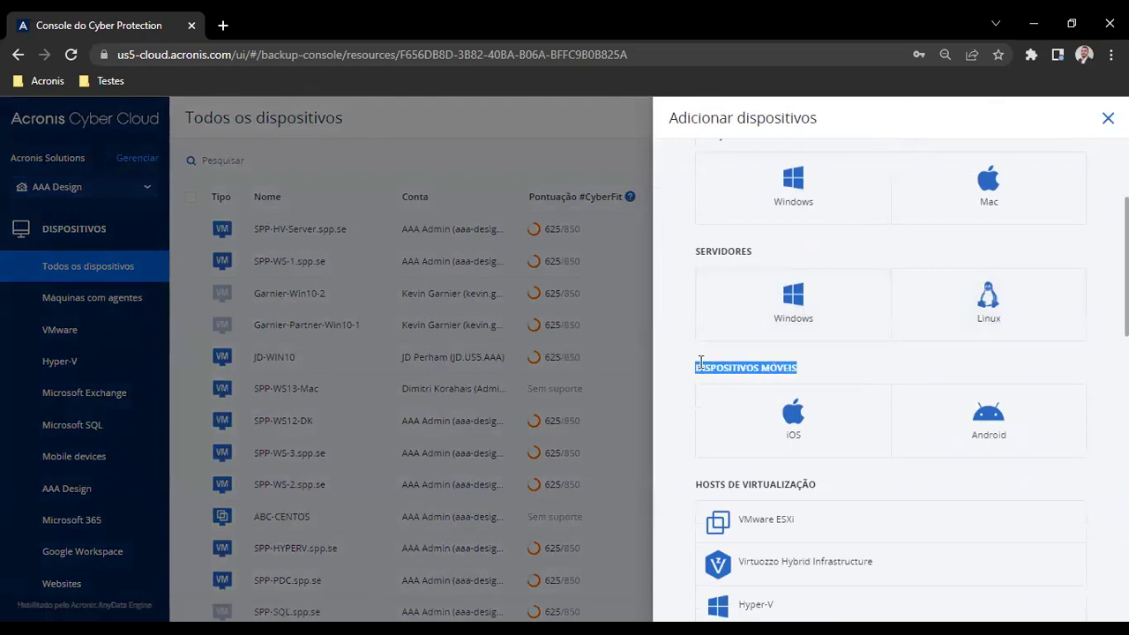
{"action": "scroll", "coordinate": [701, 357], "scroll_direction": "down", "scroll_amount": 2}
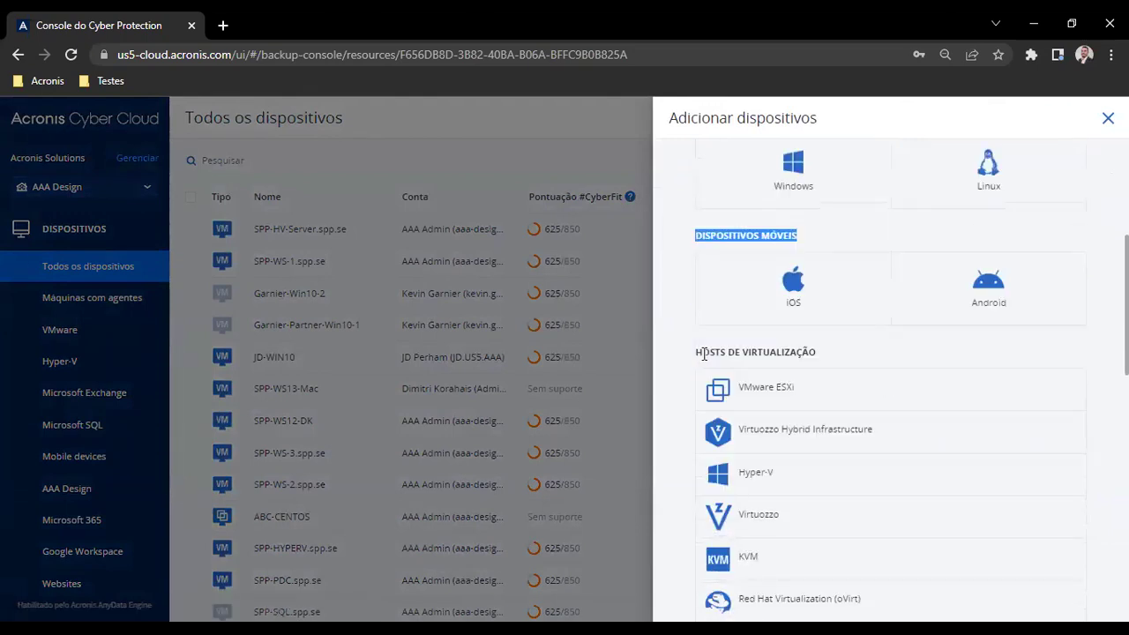
{"action": "left_click", "coordinate": [827, 241]}
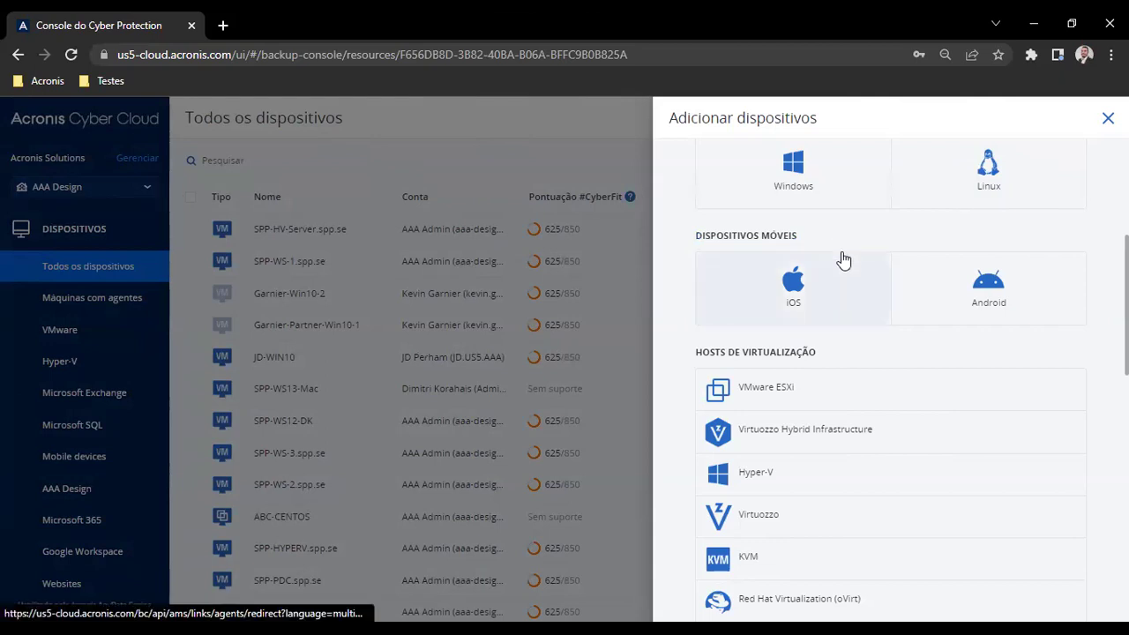
Review the virtualization hosts and applications that can be added for protection, from VMware ESXi to Google Workspace and websites.
{"action": "scroll", "coordinate": [833, 291], "scroll_direction": "down", "scroll_amount": 3}
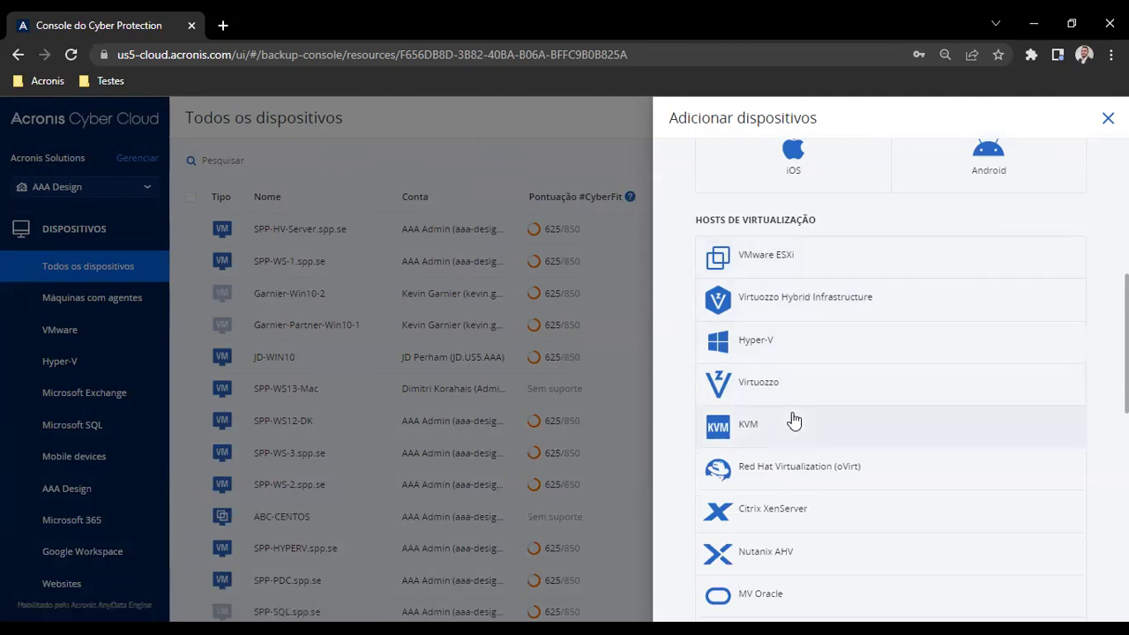
{"action": "scroll", "coordinate": [850, 461], "scroll_direction": "down", "scroll_amount": 2}
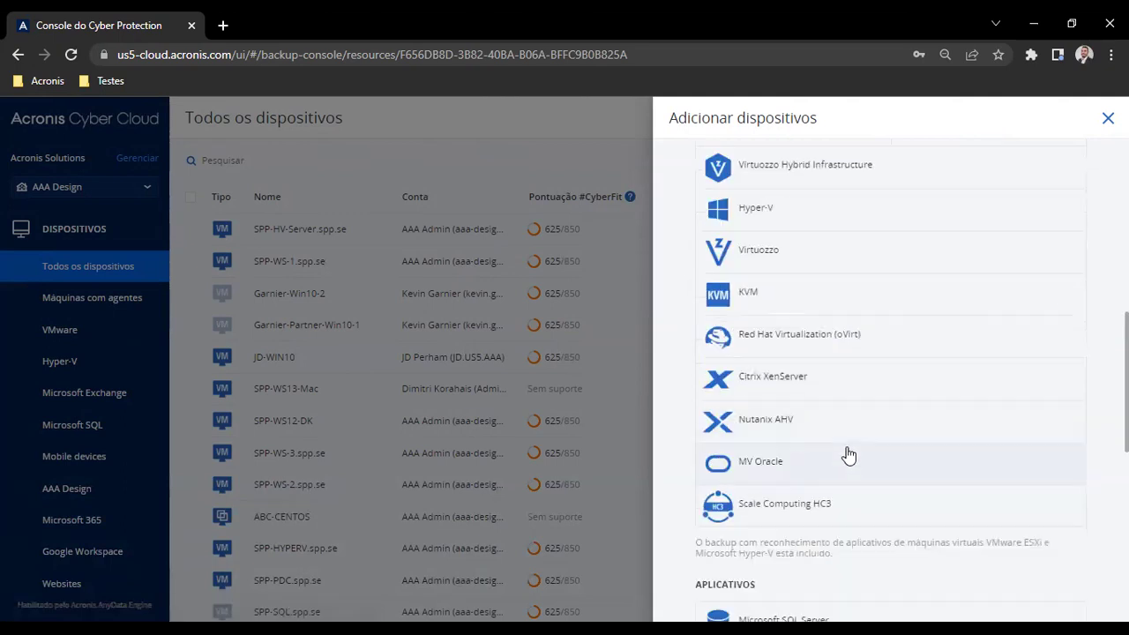
{"action": "scroll", "coordinate": [847, 455], "scroll_direction": "down", "scroll_amount": 3}
{"action": "scroll", "coordinate": [845, 445], "scroll_direction": "down", "scroll_amount": 1}
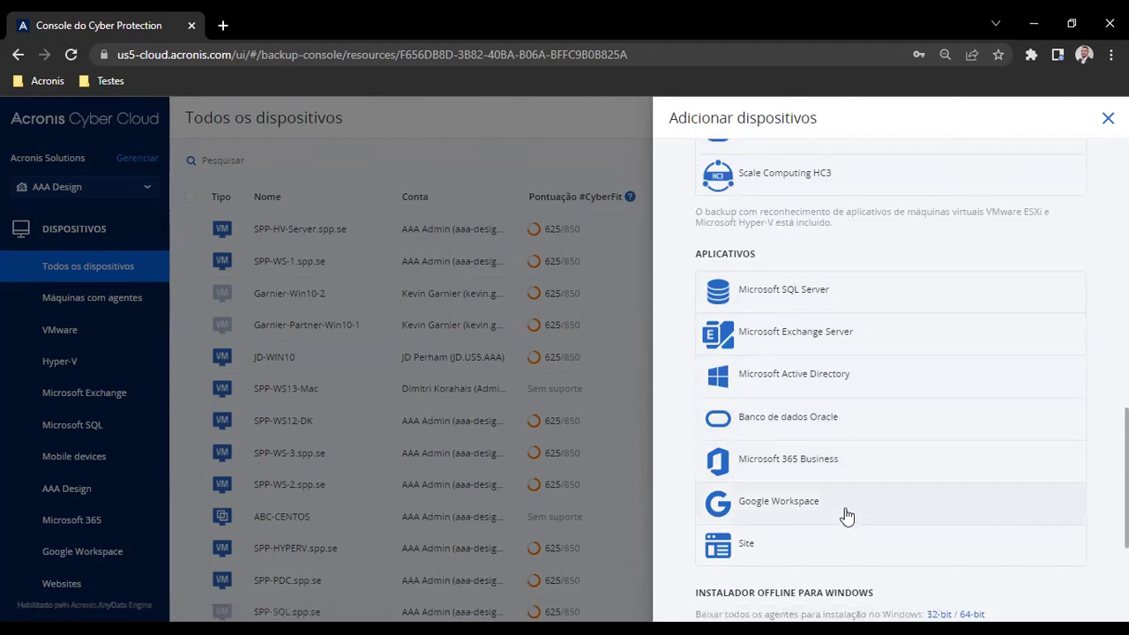
{"action": "scroll", "coordinate": [842, 434], "scroll_direction": "up", "scroll_amount": 10}
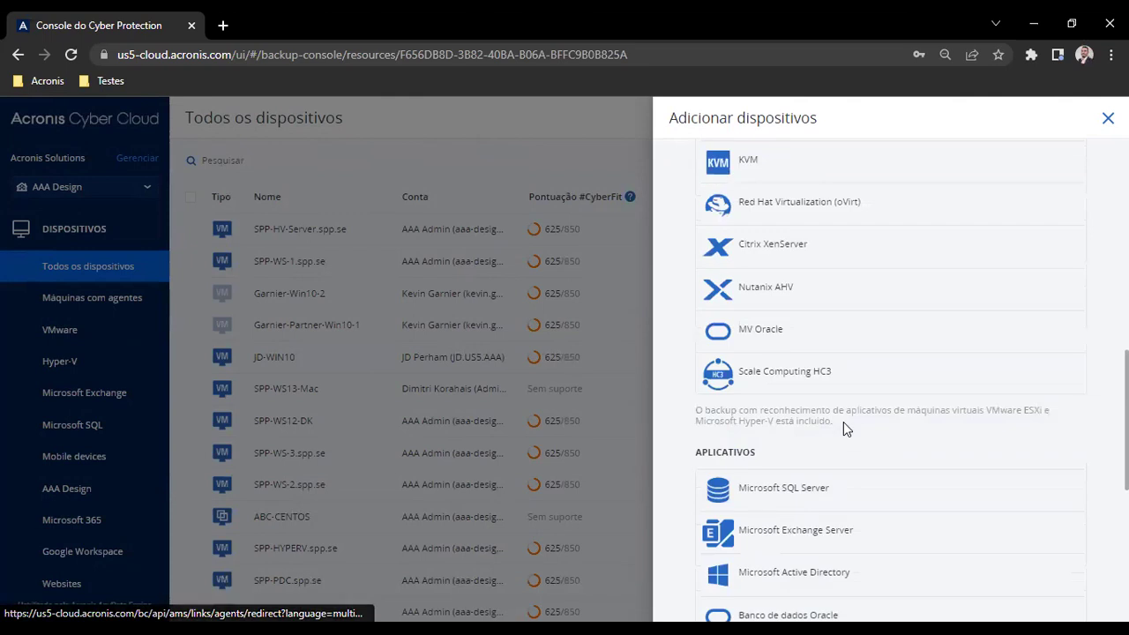
Review the device types and the discovery methods for adding multiple Windows machines, and close them without adding anything.
{"action": "scroll", "coordinate": [845, 430], "scroll_direction": "up", "scroll_amount": 2}
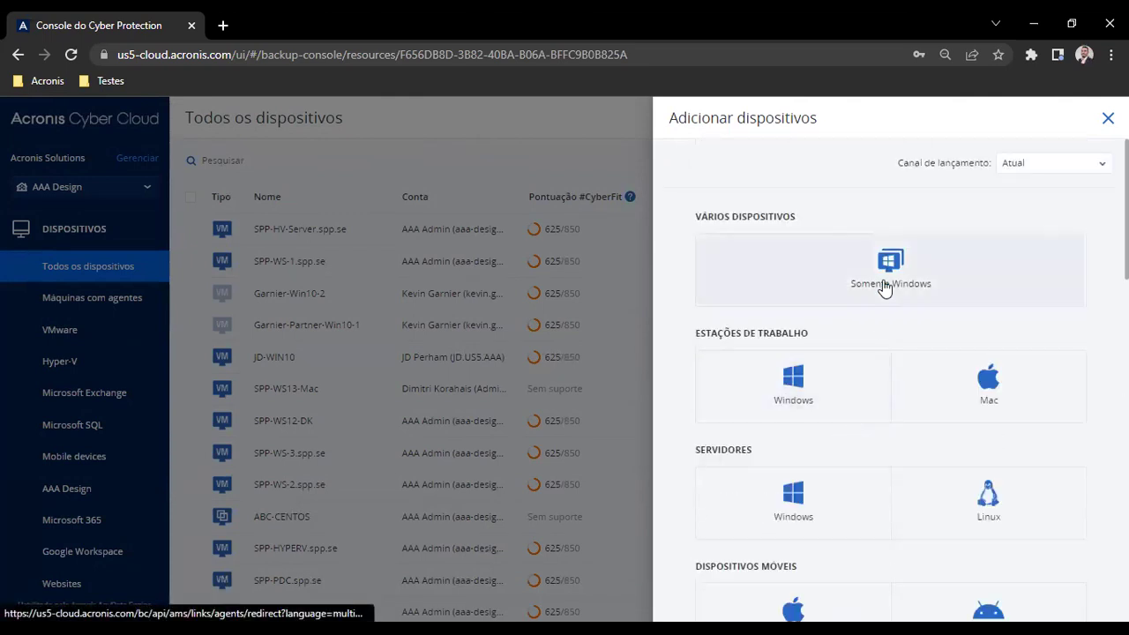
{"action": "scroll", "coordinate": [884, 349], "scroll_direction": "down", "scroll_amount": 4}
{"action": "scroll", "coordinate": [884, 350], "scroll_direction": "down", "scroll_amount": 5}
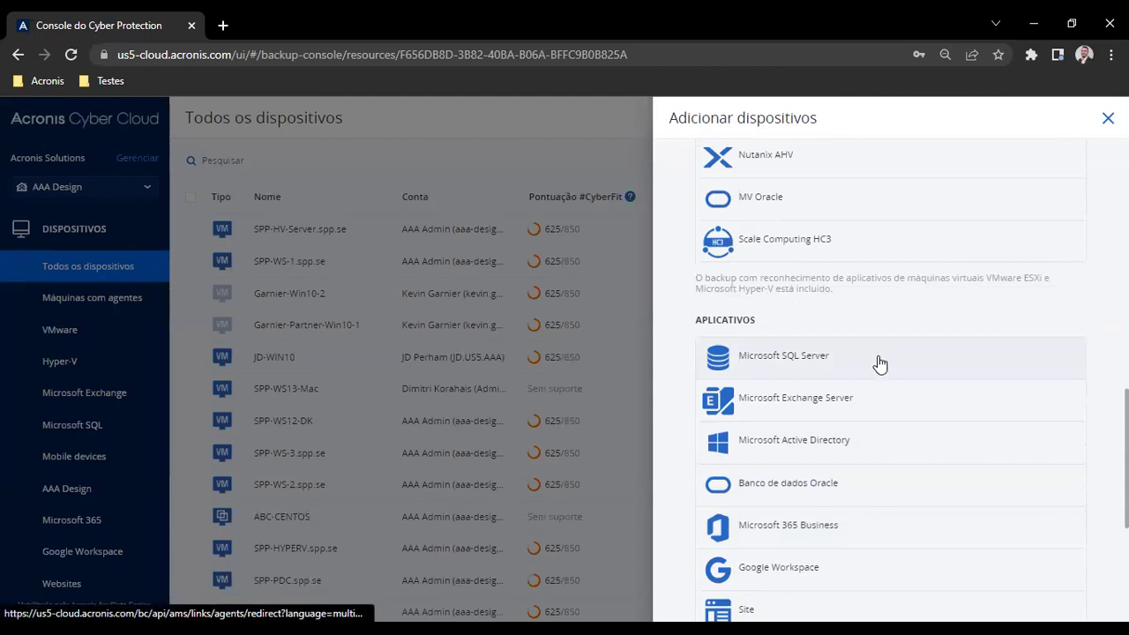
{"action": "scroll", "coordinate": [877, 365], "scroll_direction": "up", "scroll_amount": 10}
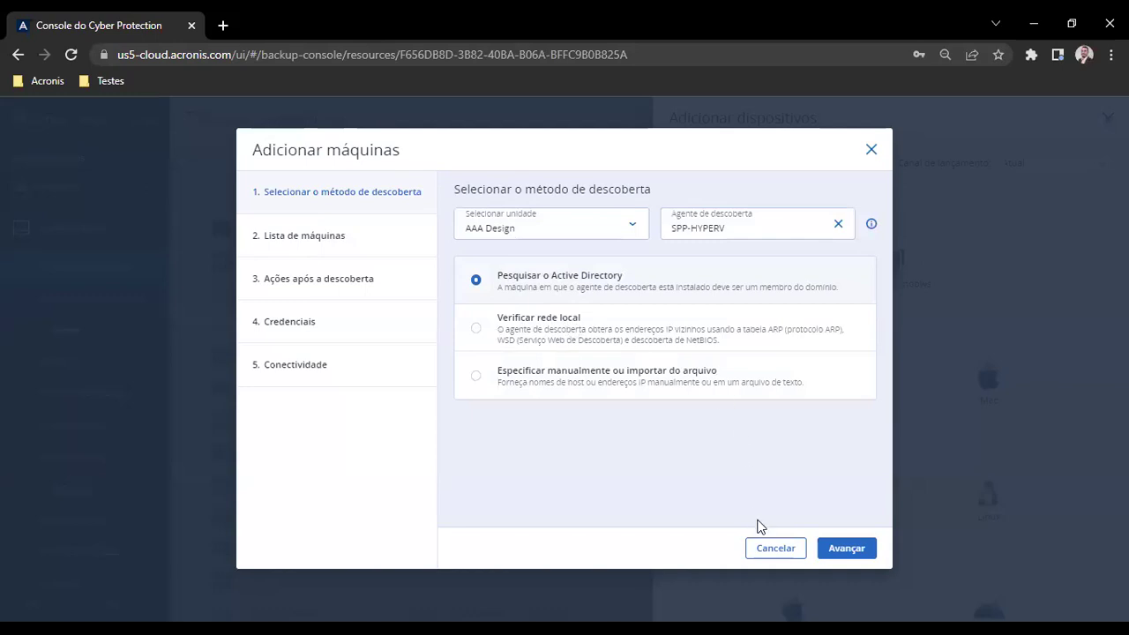
{"action": "left_click", "coordinate": [870, 149]}
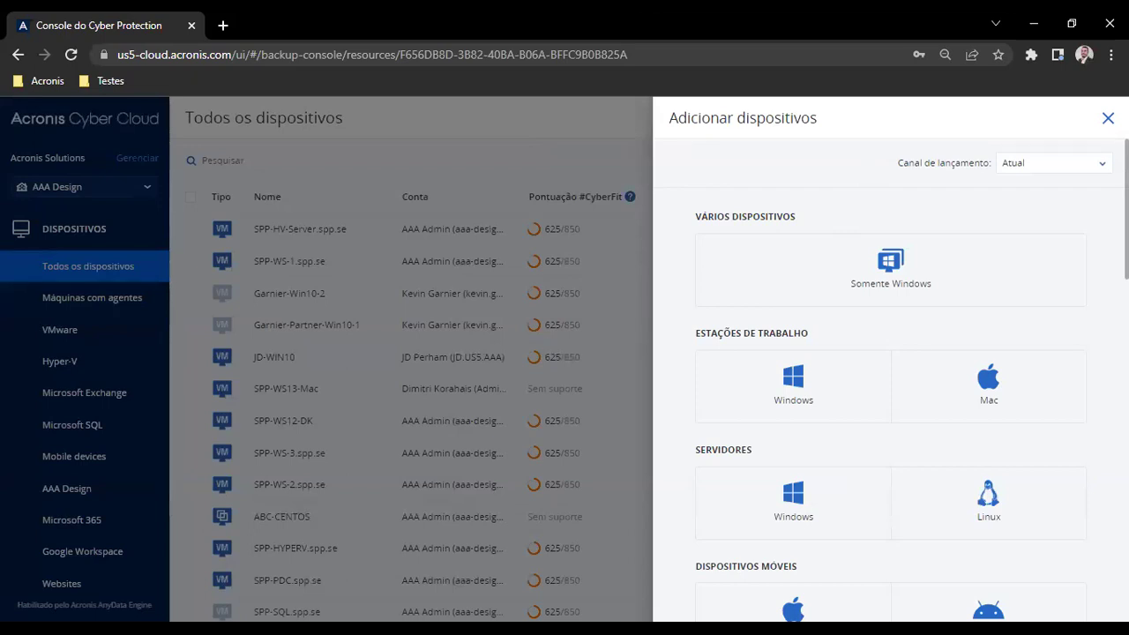
{"action": "left_click", "coordinate": [1107, 117]}
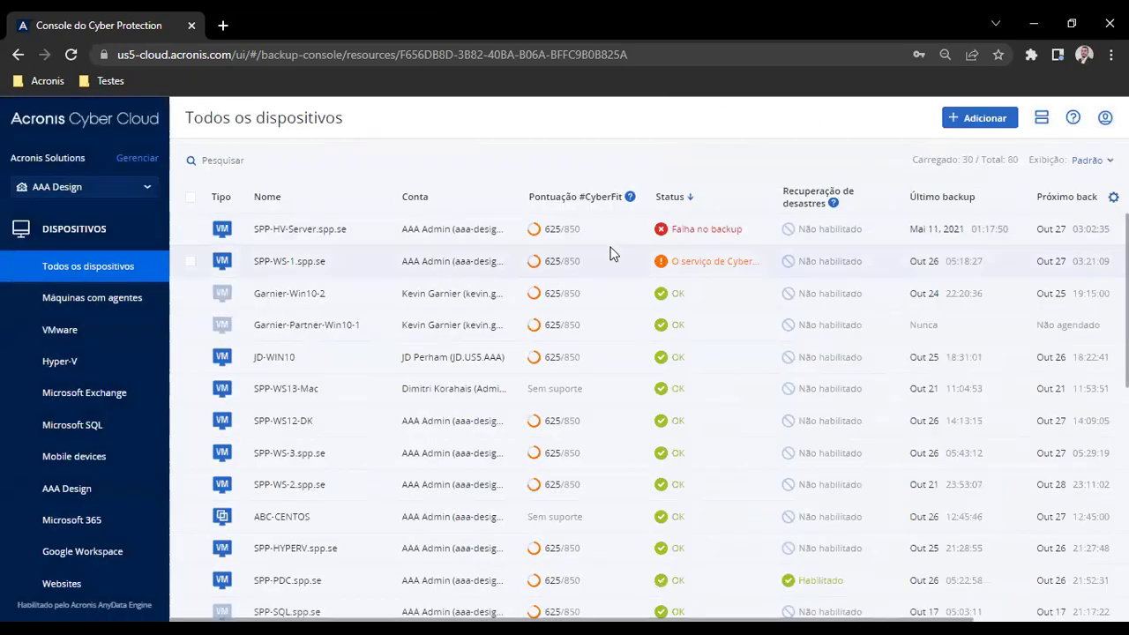
Look through the list of all devices and the remaining sections of the console's navigation.
{"action": "scroll", "coordinate": [520, 237], "scroll_direction": "down", "scroll_amount": 1}
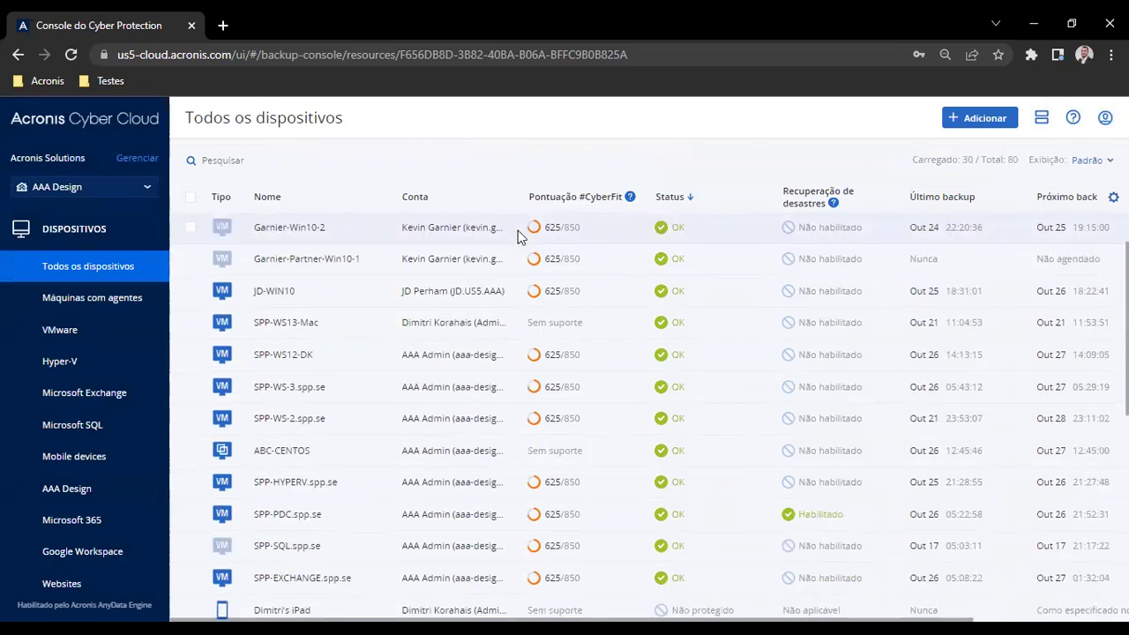
{"action": "scroll", "coordinate": [438, 292], "scroll_direction": "up", "scroll_amount": 1}
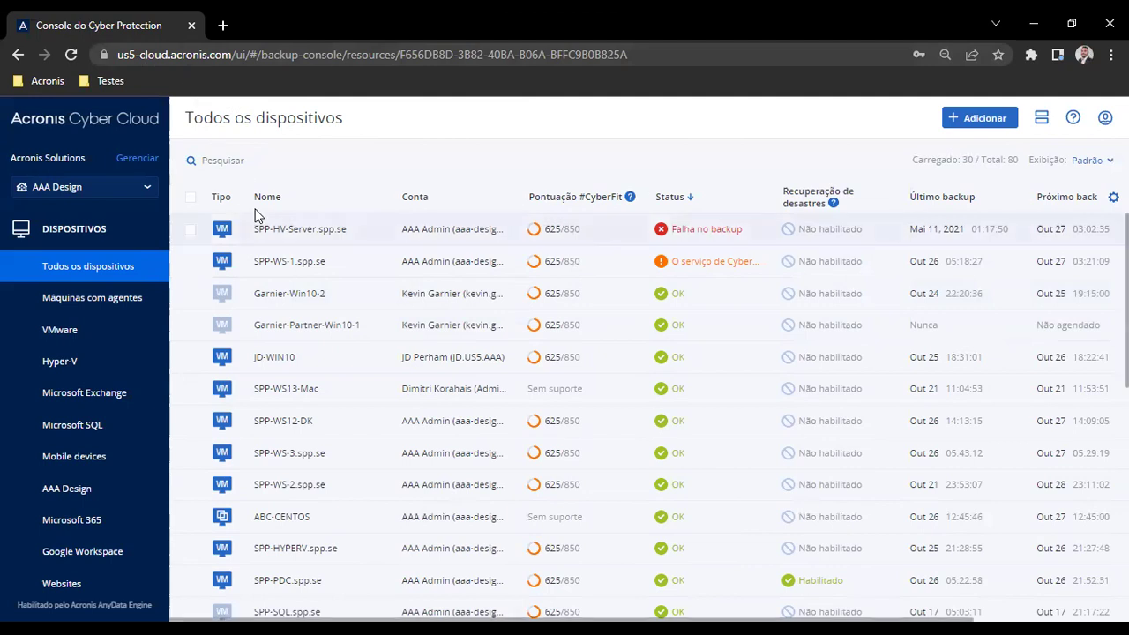
{"action": "scroll", "coordinate": [119, 318], "scroll_direction": "down", "scroll_amount": 5}
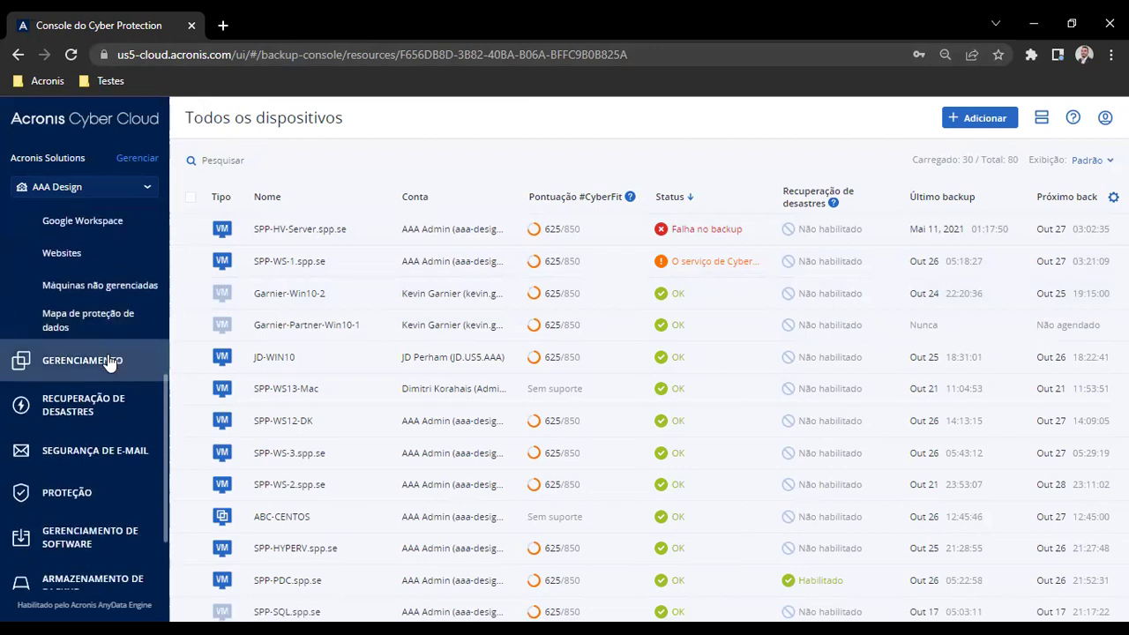
{"action": "scroll", "coordinate": [109, 362], "scroll_direction": "up", "scroll_amount": 5}
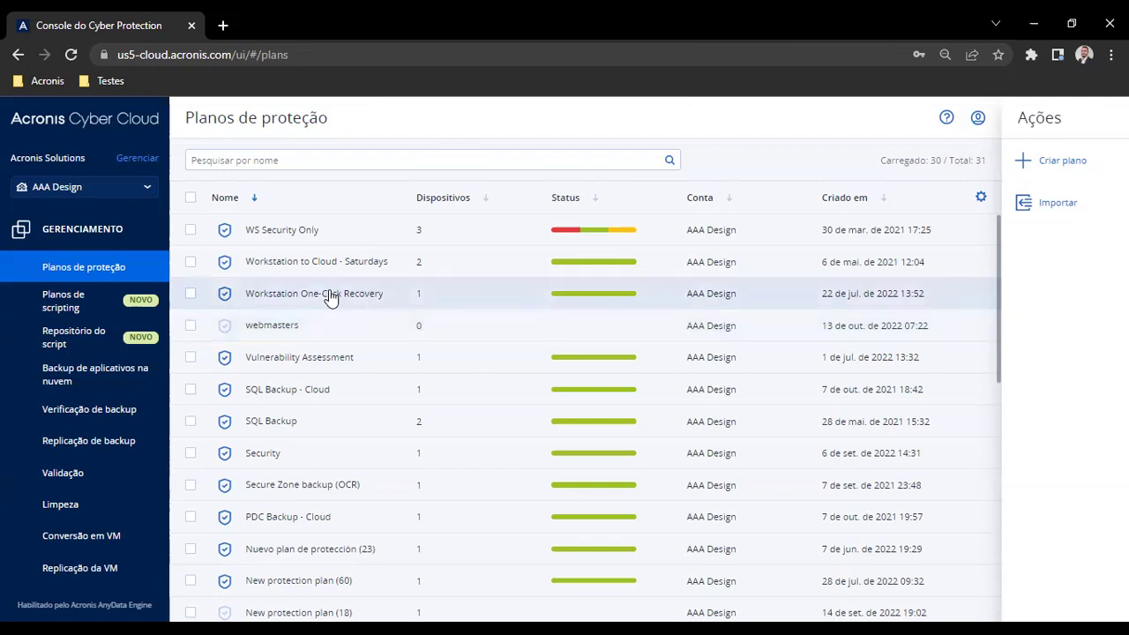
Open the protection plans and start creating a new plan, with its backup settings in view.
{"action": "left_click", "coordinate": [86, 258]}
{"action": "left_click", "coordinate": [1051, 161]}
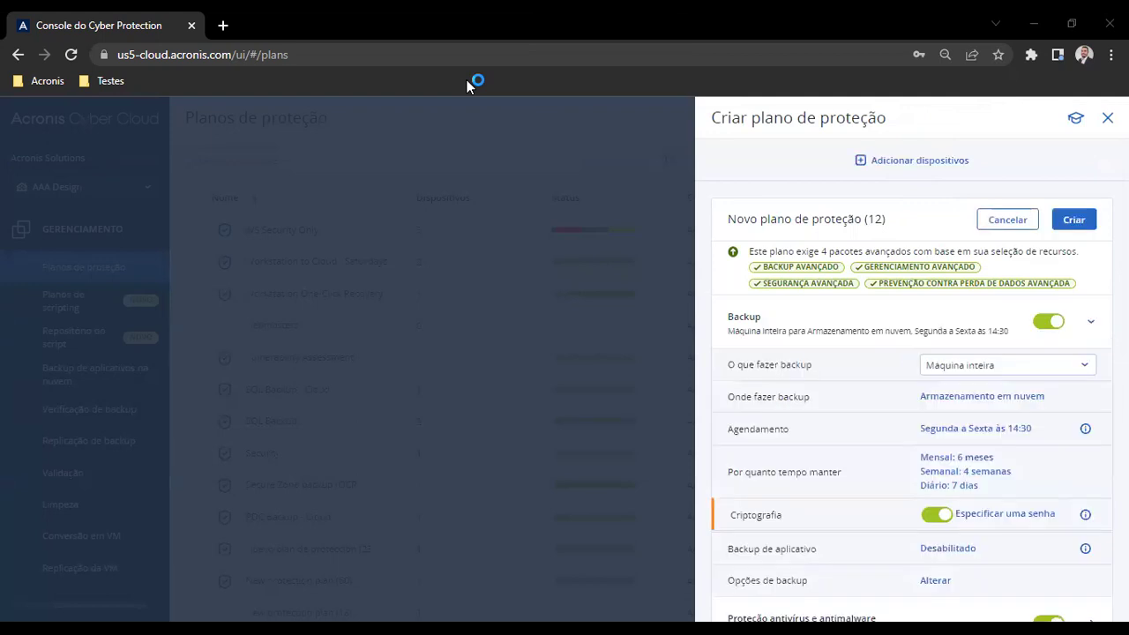
{"action": "scroll", "coordinate": [772, 170], "scroll_direction": "down", "scroll_amount": 1}
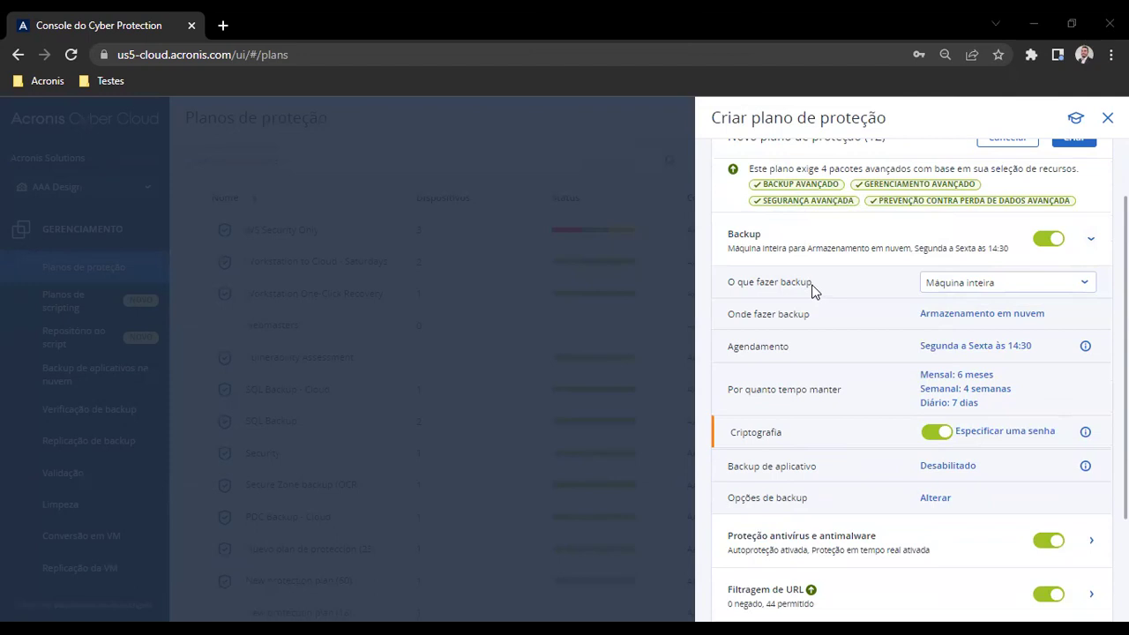
Review what can be backed up, keeping Máquina inteira, and examine the available backup destinations without changing the location.
{"action": "left_click", "coordinate": [964, 290]}
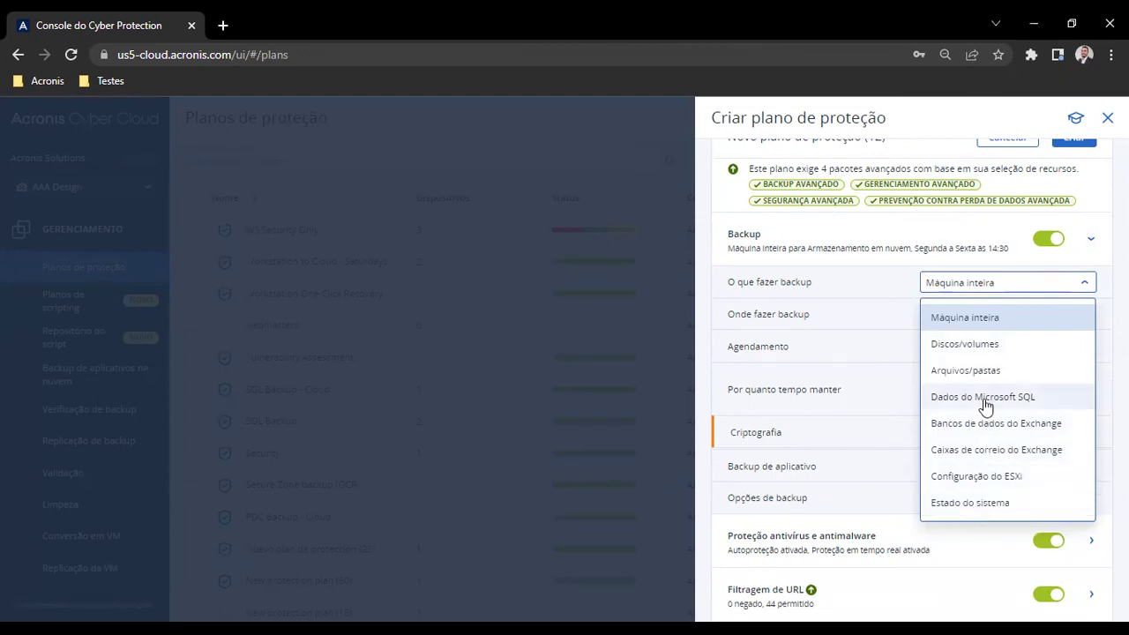
{"action": "left_click", "coordinate": [989, 323]}
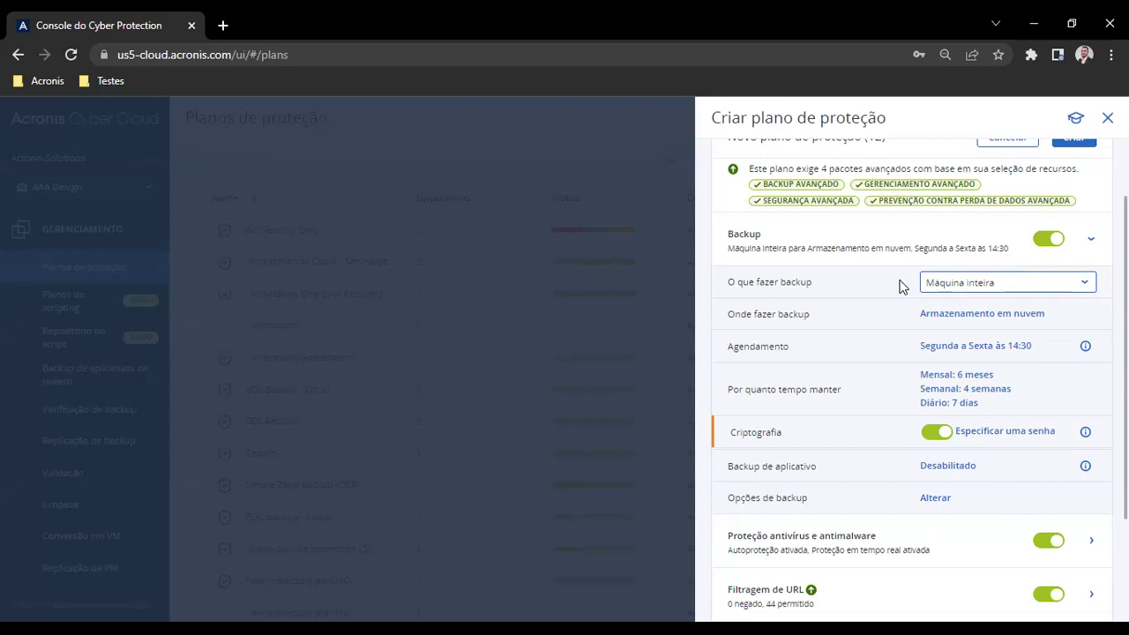
{"action": "left_click", "coordinate": [949, 316]}
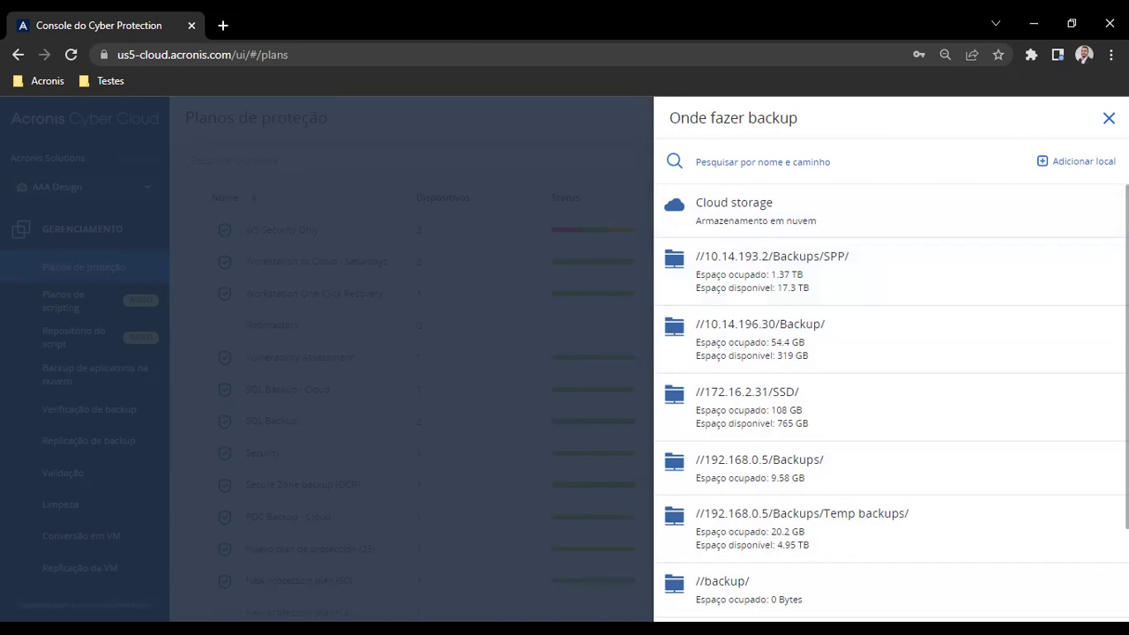
{"action": "left_click", "coordinate": [1108, 117]}
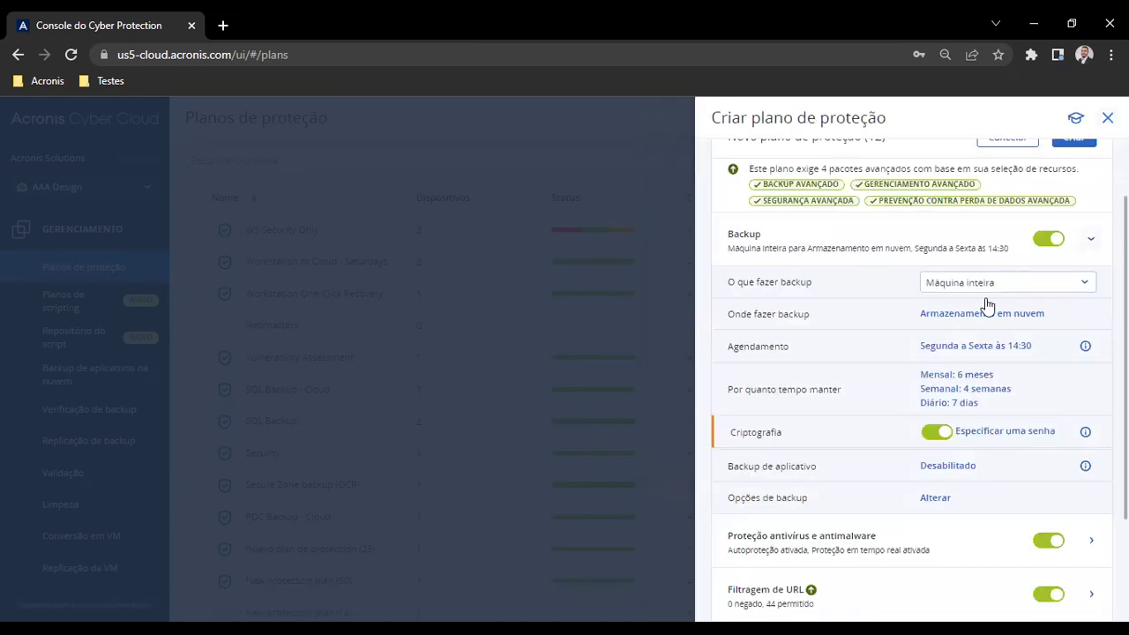
Set the plan's backup scheme to Personalizado, keeping the default full backup schedule.
{"action": "left_click", "coordinate": [967, 345]}
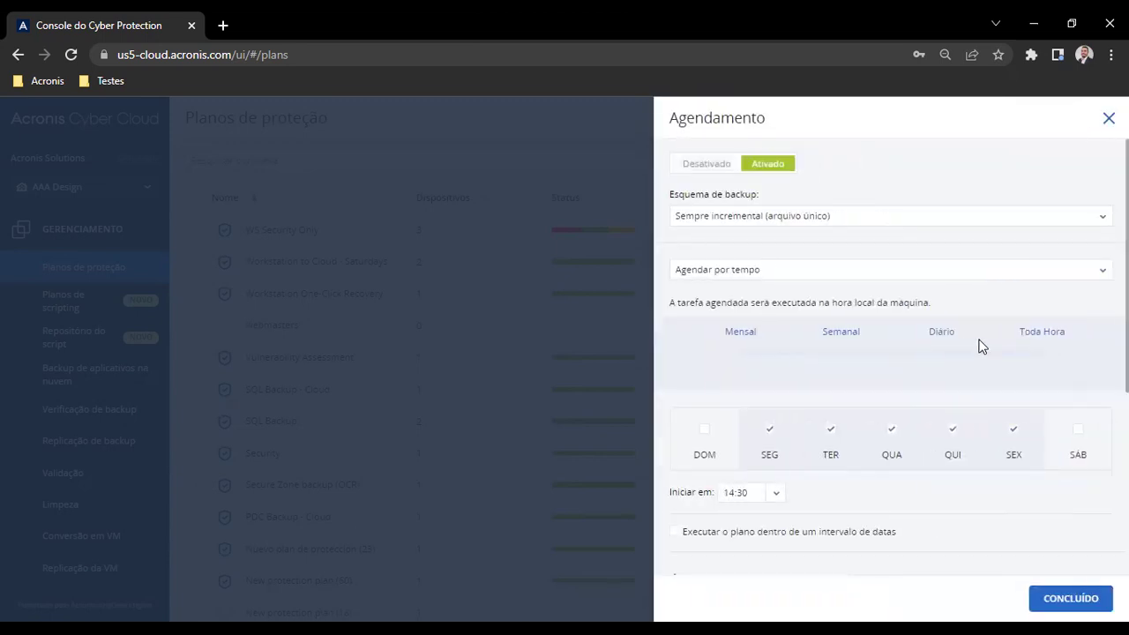
{"action": "left_click", "coordinate": [901, 221]}
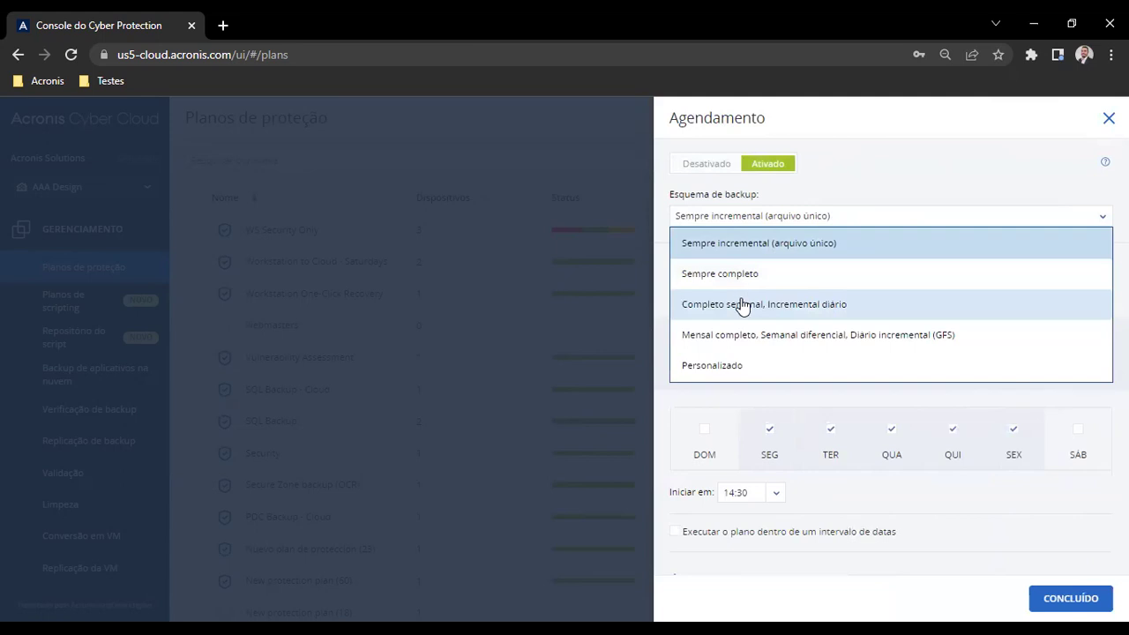
{"action": "left_click", "coordinate": [743, 369]}
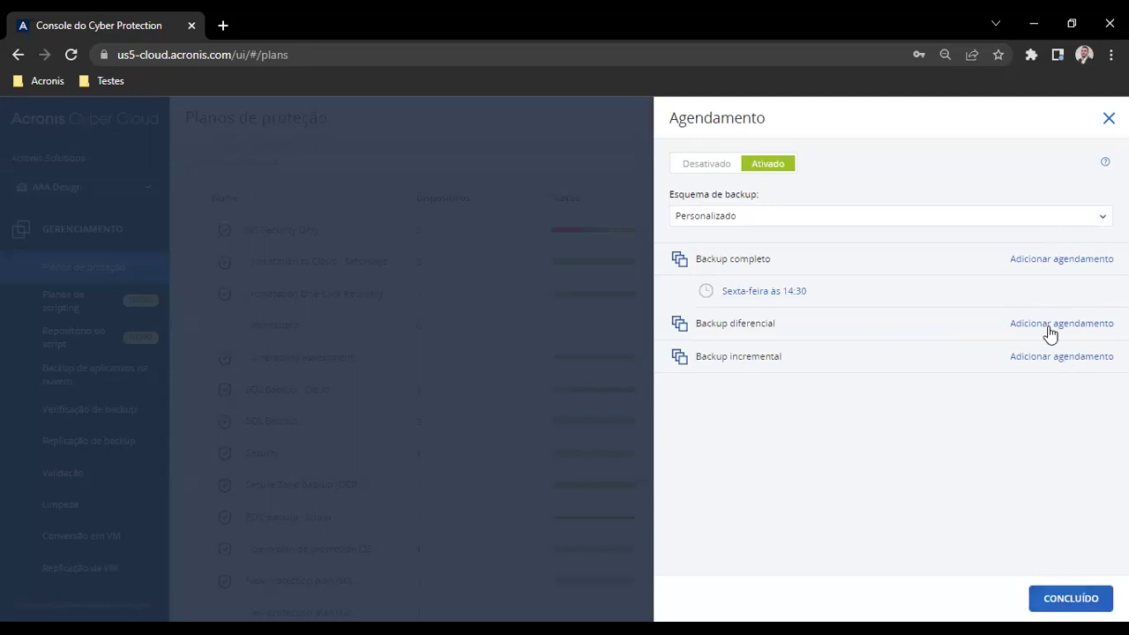
{"action": "left_click", "coordinate": [1052, 603]}
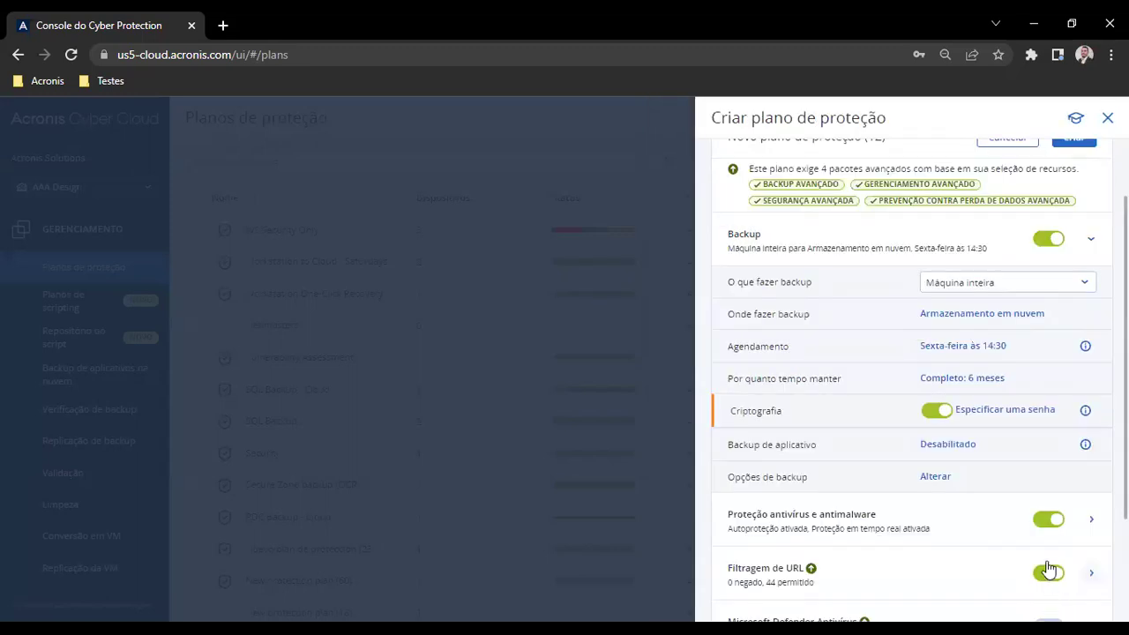
Review the retention units and cleanup rules, and set the plan's retention to Manter indefinidamente os backups.
{"action": "left_click", "coordinate": [957, 381]}
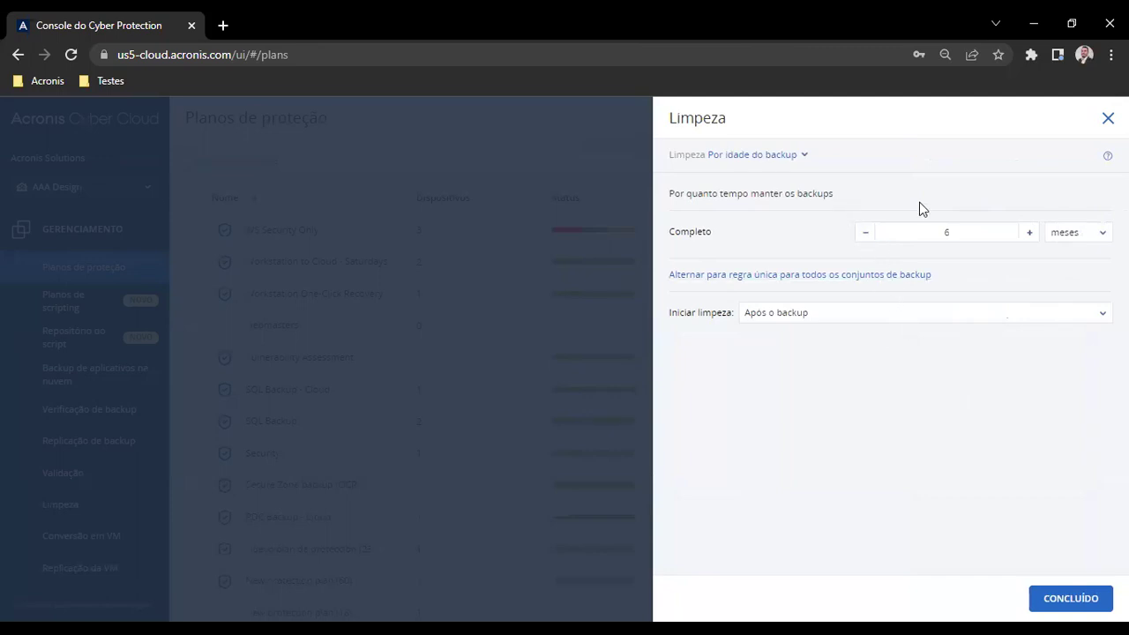
{"action": "left_click", "coordinate": [1097, 236]}
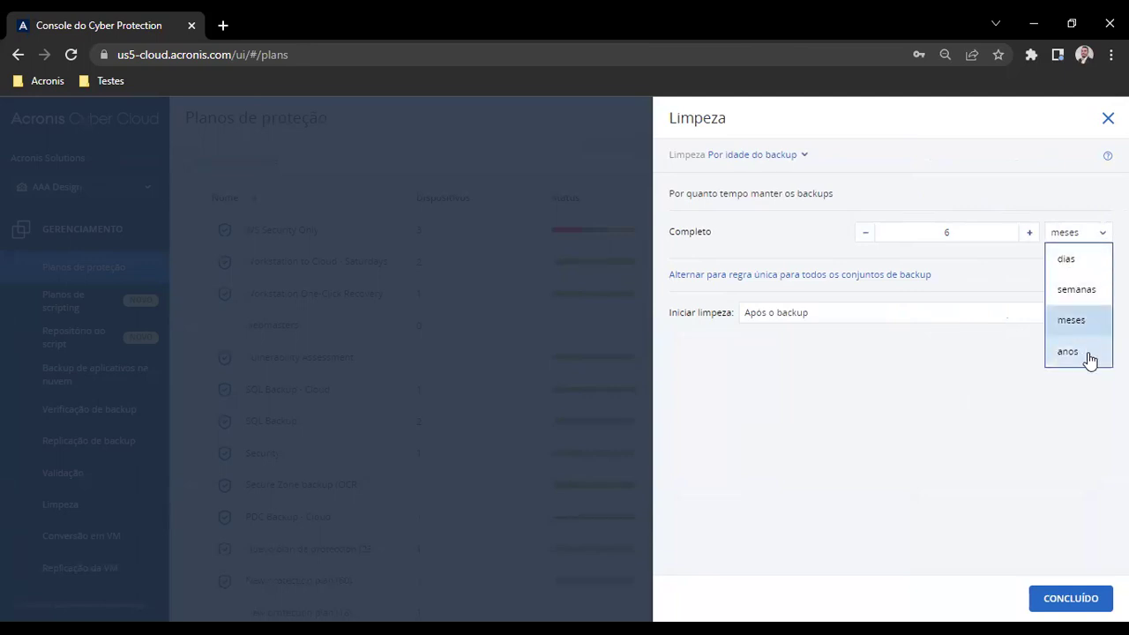
{"action": "left_click", "coordinate": [1000, 362]}
{"action": "left_click", "coordinate": [804, 157]}
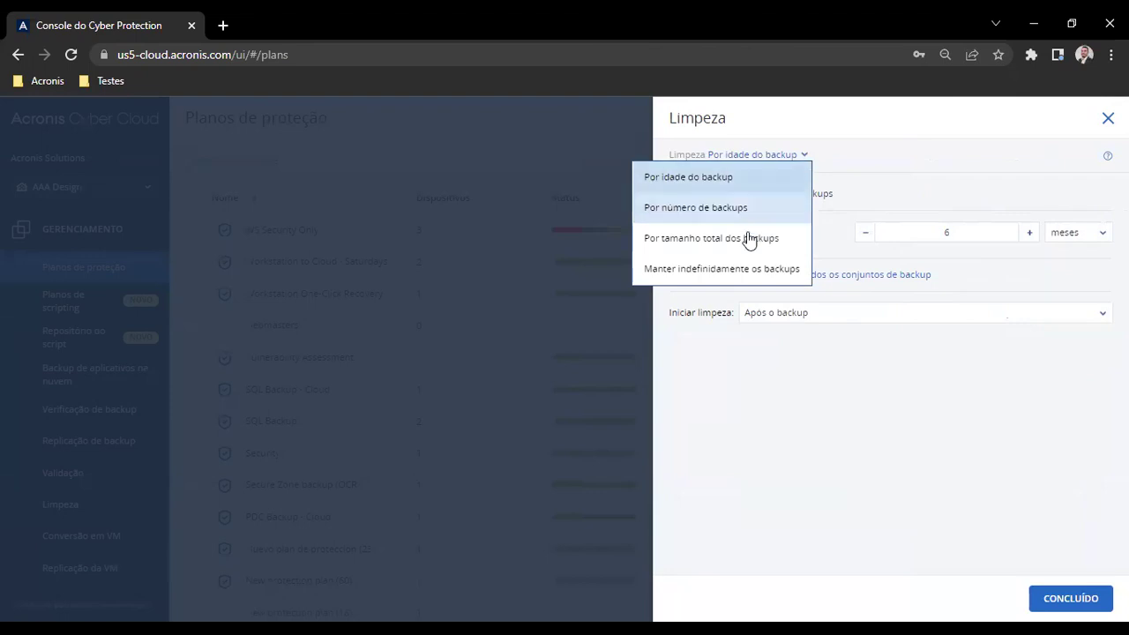
{"action": "left_click", "coordinate": [745, 269]}
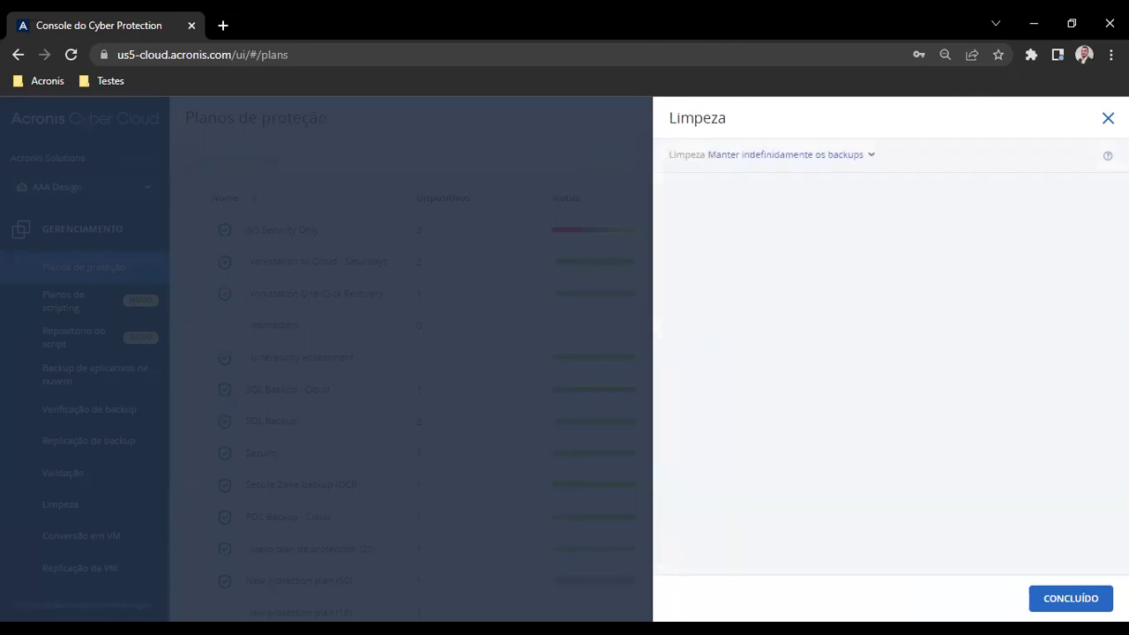
{"action": "left_click", "coordinate": [1071, 598]}
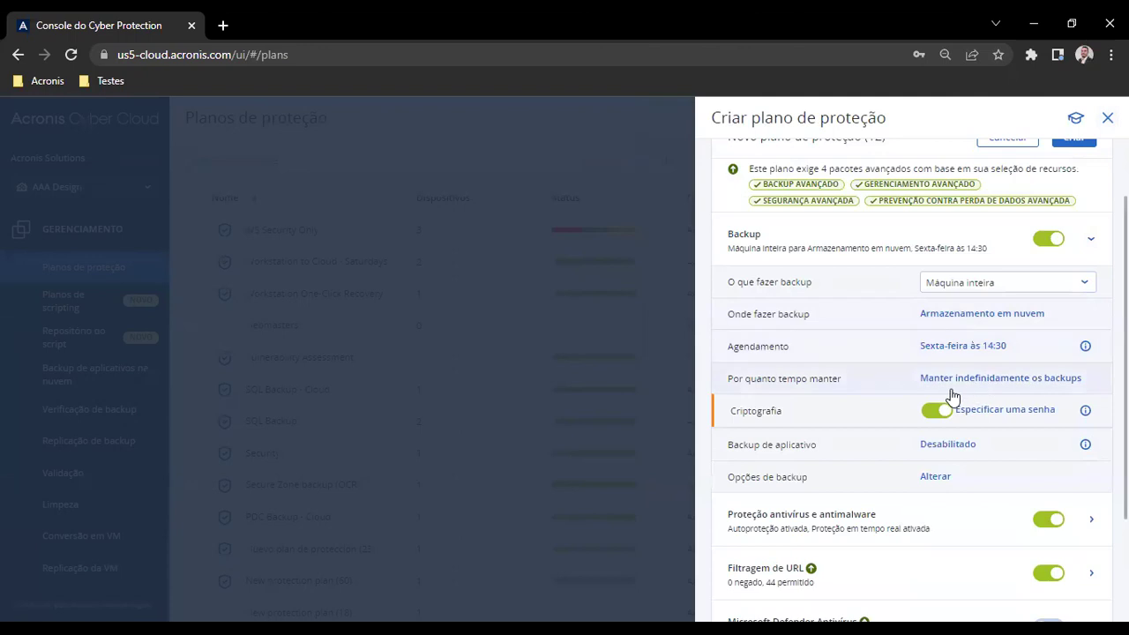
Review the backup encryption password fields and algorithm, and cancel without specifying a password.
{"action": "left_click", "coordinate": [991, 411]}
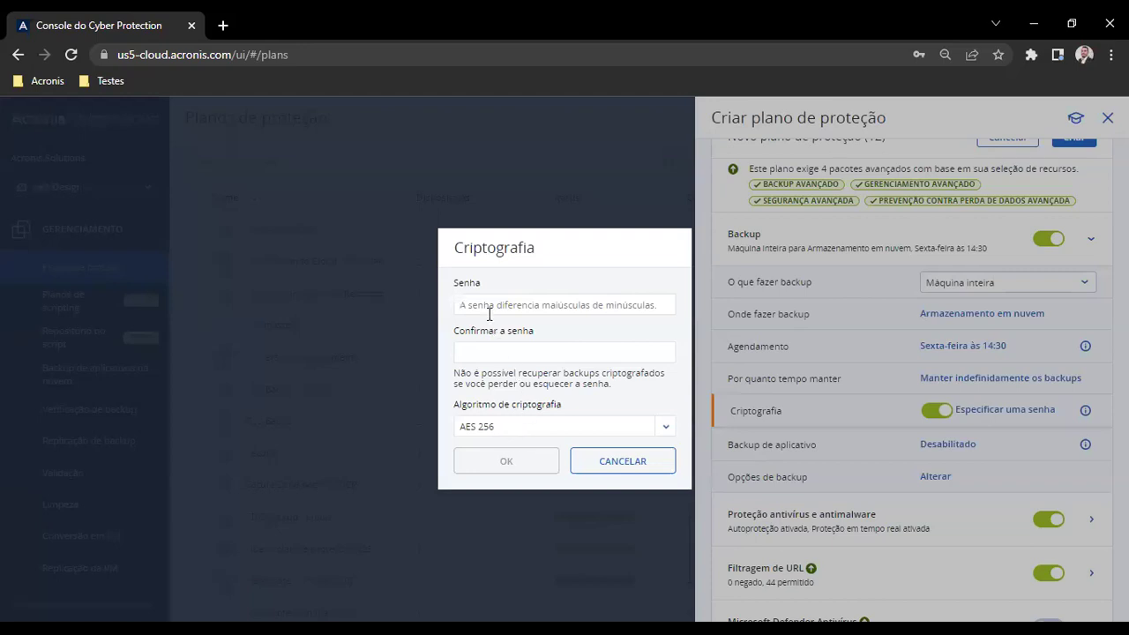
{"action": "left_click", "coordinate": [490, 305]}
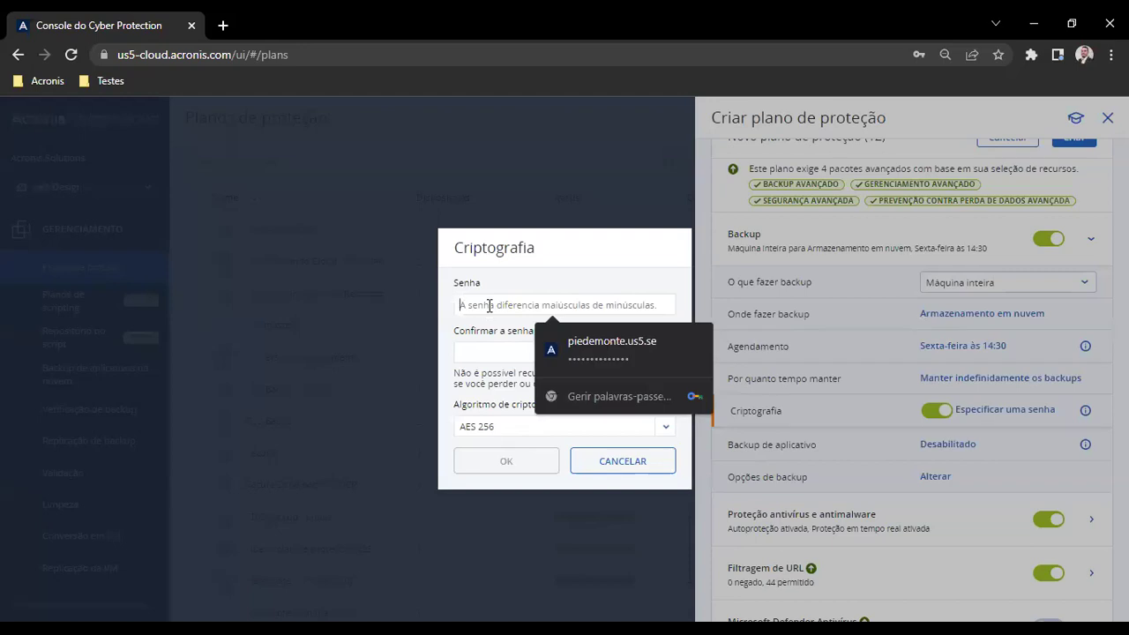
{"action": "left_click", "coordinate": [509, 250]}
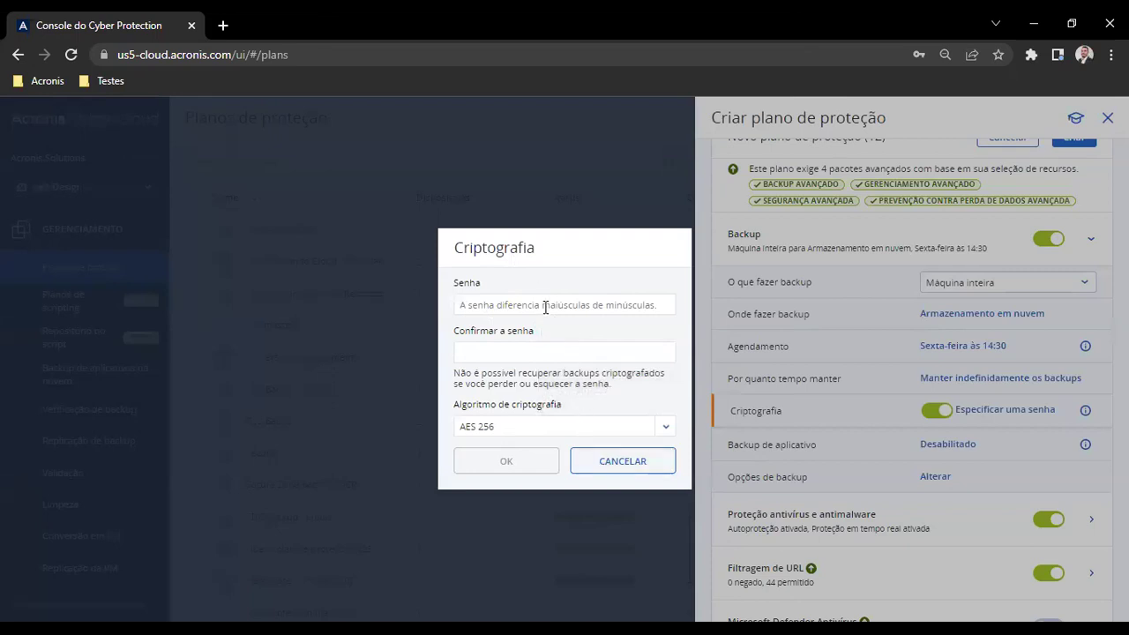
{"action": "left_click", "coordinate": [605, 472]}
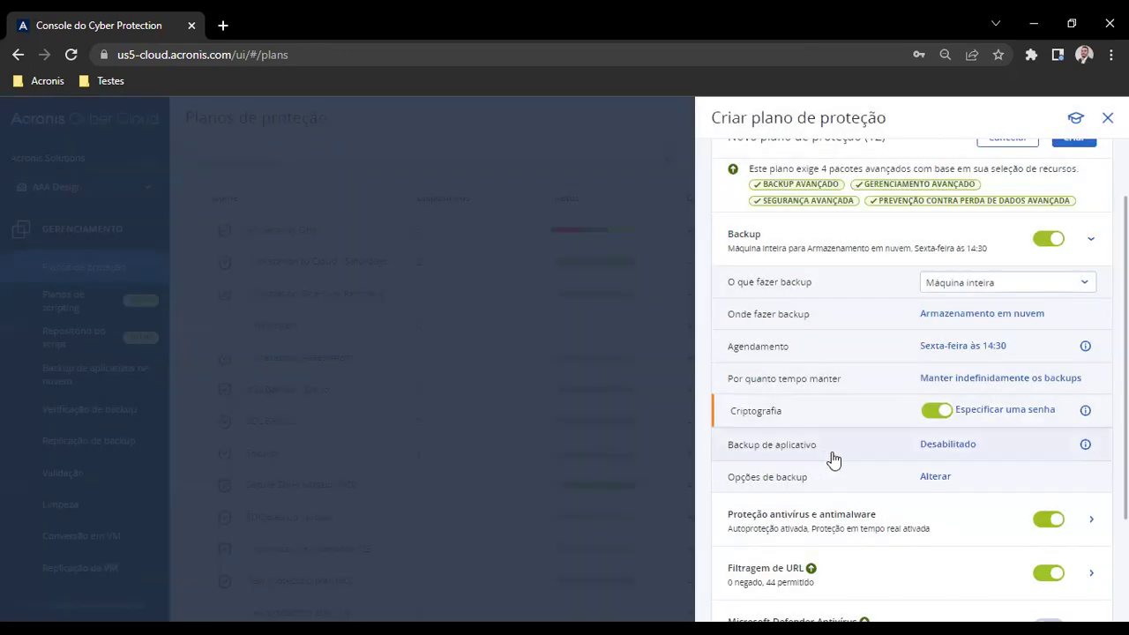
Review the application backup choices from Microsoft SQL Server to cPanel, and cancel without enabling any.
{"action": "left_click", "coordinate": [925, 453]}
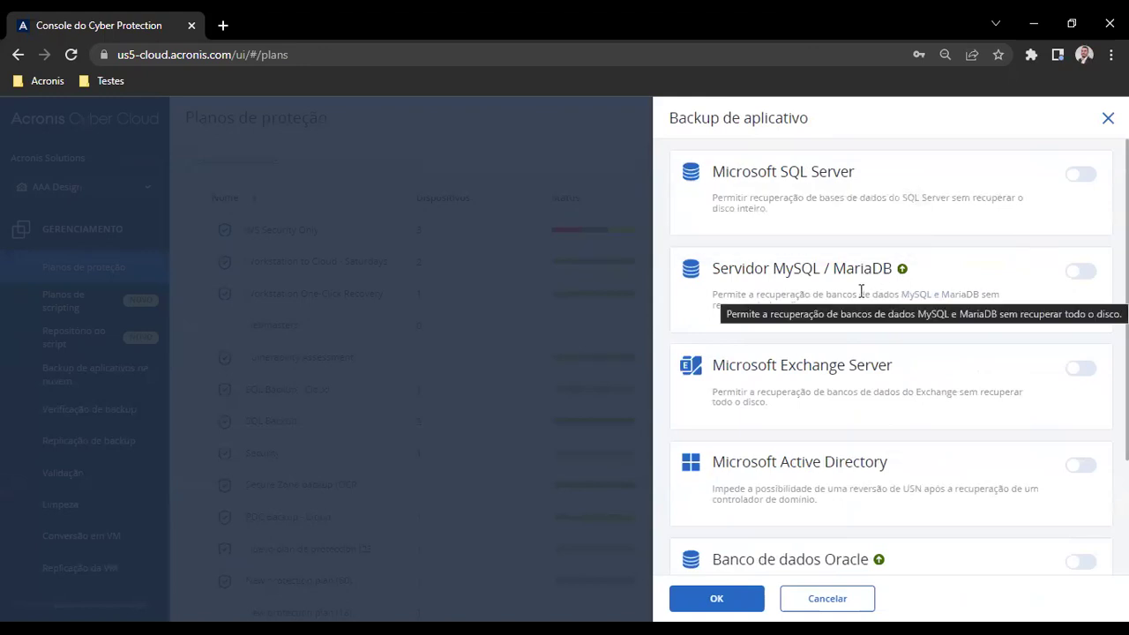
{"action": "scroll", "coordinate": [861, 291], "scroll_direction": "down", "scroll_amount": 2}
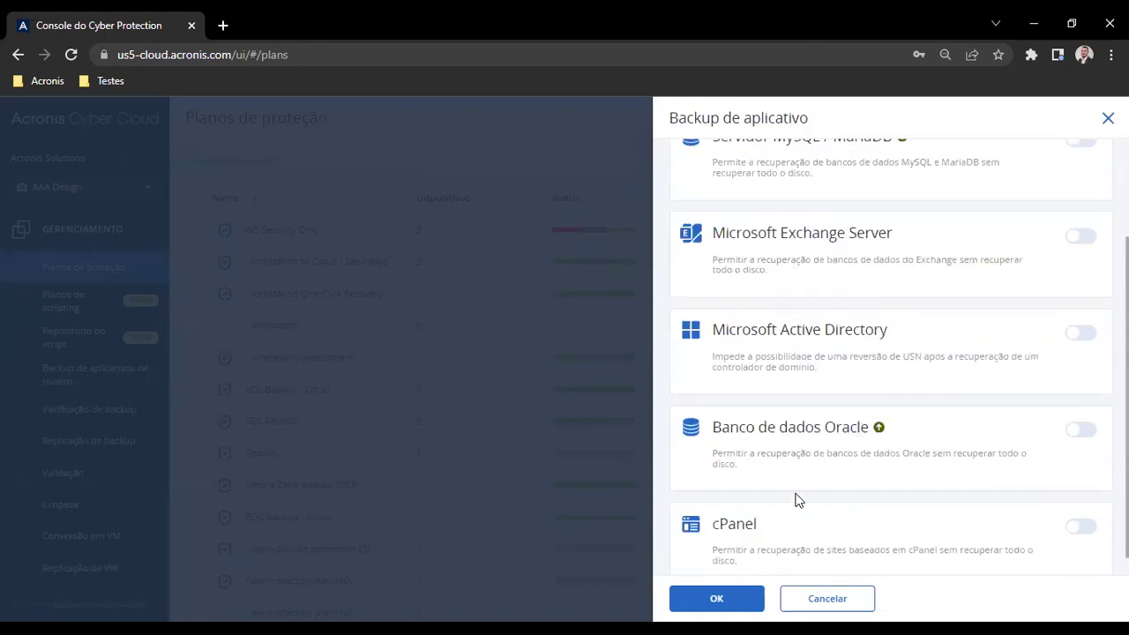
{"action": "left_click", "coordinate": [830, 602]}
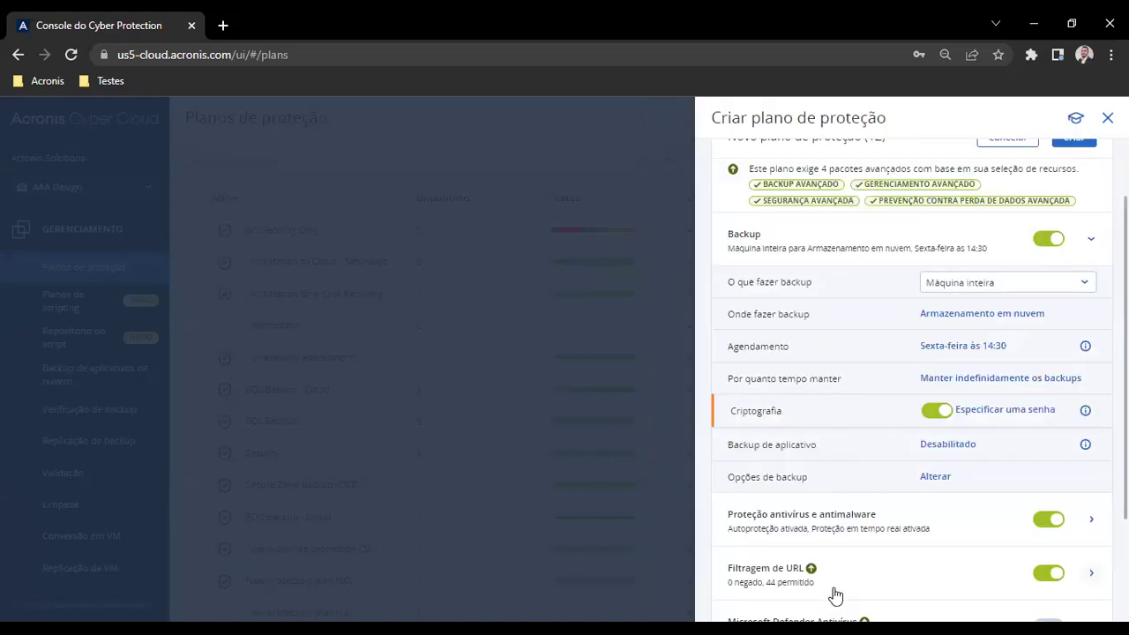
Review the list of backup options and the Opções forenses setting, and close the options without changing anything.
{"action": "left_click", "coordinate": [922, 481]}
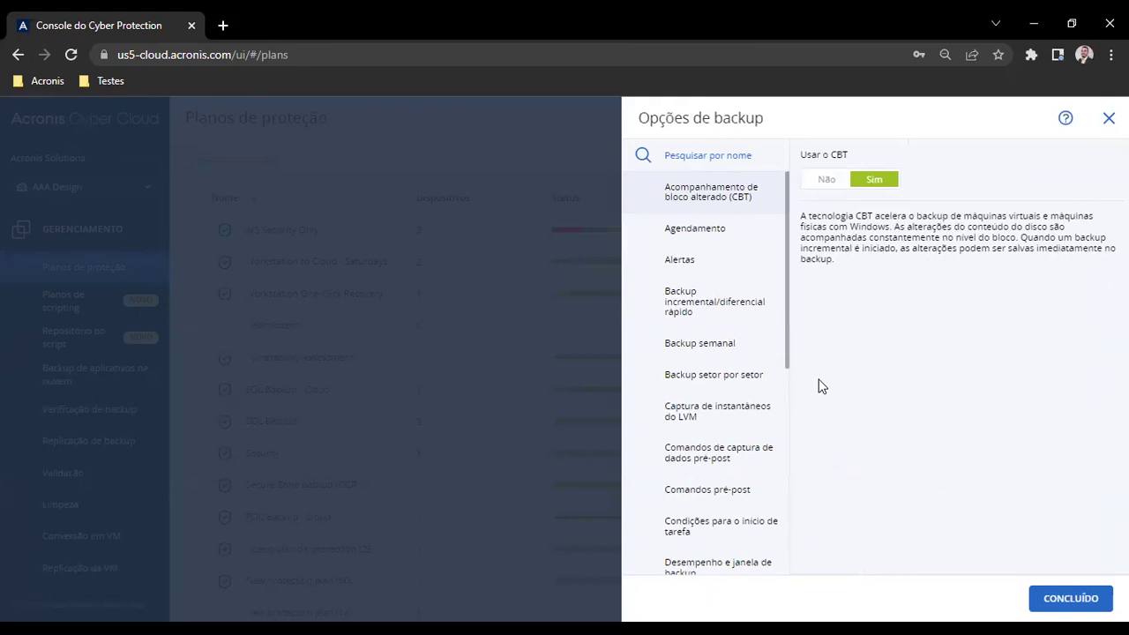
{"action": "scroll", "coordinate": [755, 327], "scroll_direction": "down", "scroll_amount": 3}
{"action": "scroll", "coordinate": [756, 327], "scroll_direction": "down", "scroll_amount": 3}
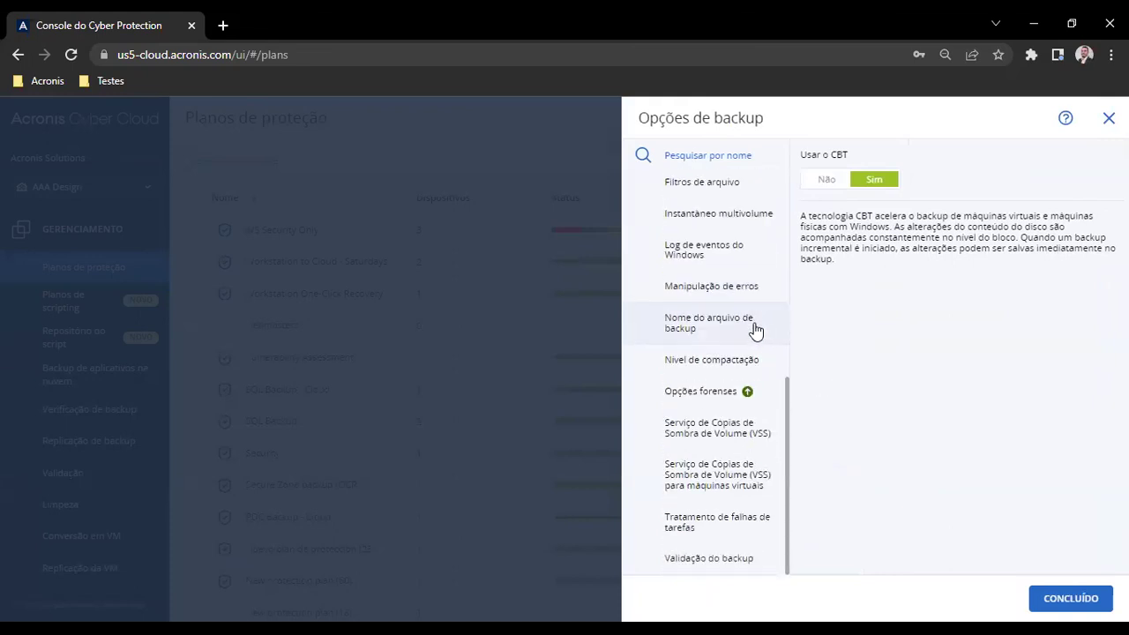
{"action": "scroll", "coordinate": [700, 370], "scroll_direction": "up", "scroll_amount": 3}
{"action": "scroll", "coordinate": [700, 371], "scroll_direction": "down", "scroll_amount": 3}
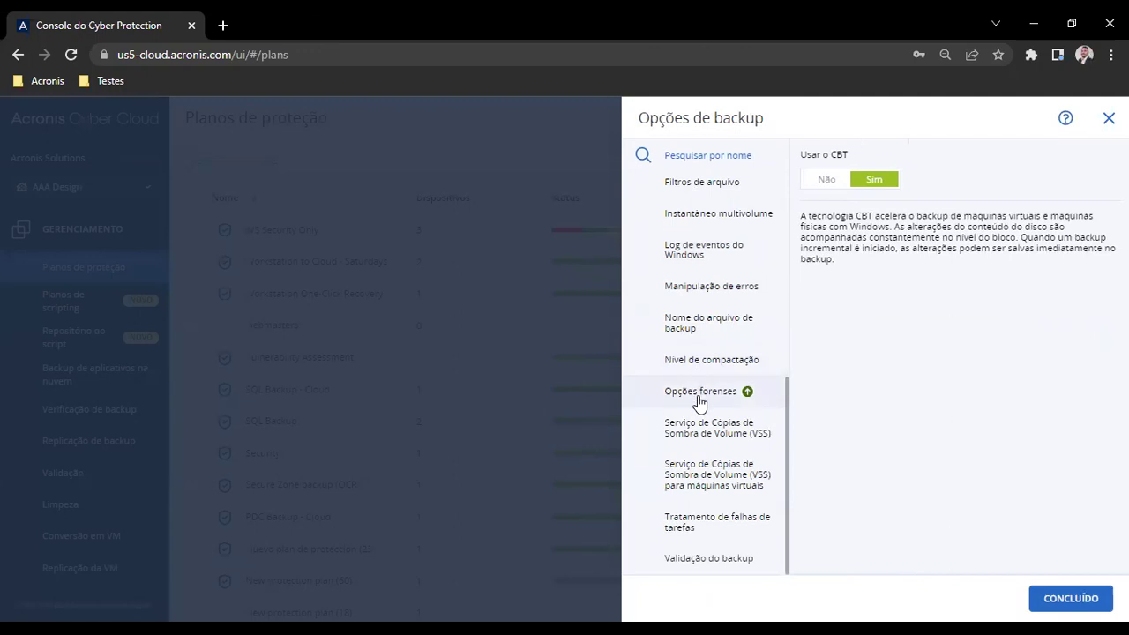
{"action": "scroll", "coordinate": [698, 315], "scroll_direction": "up", "scroll_amount": 3}
{"action": "scroll", "coordinate": [699, 314], "scroll_direction": "down", "scroll_amount": 1}
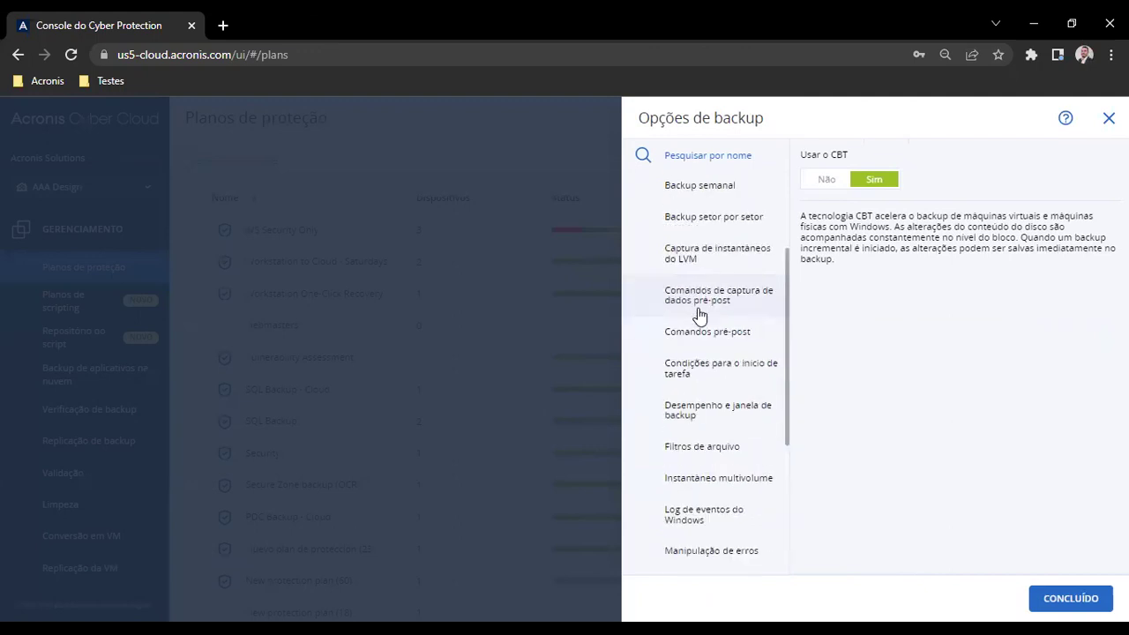
{"action": "scroll", "coordinate": [698, 315], "scroll_direction": "down", "scroll_amount": 3}
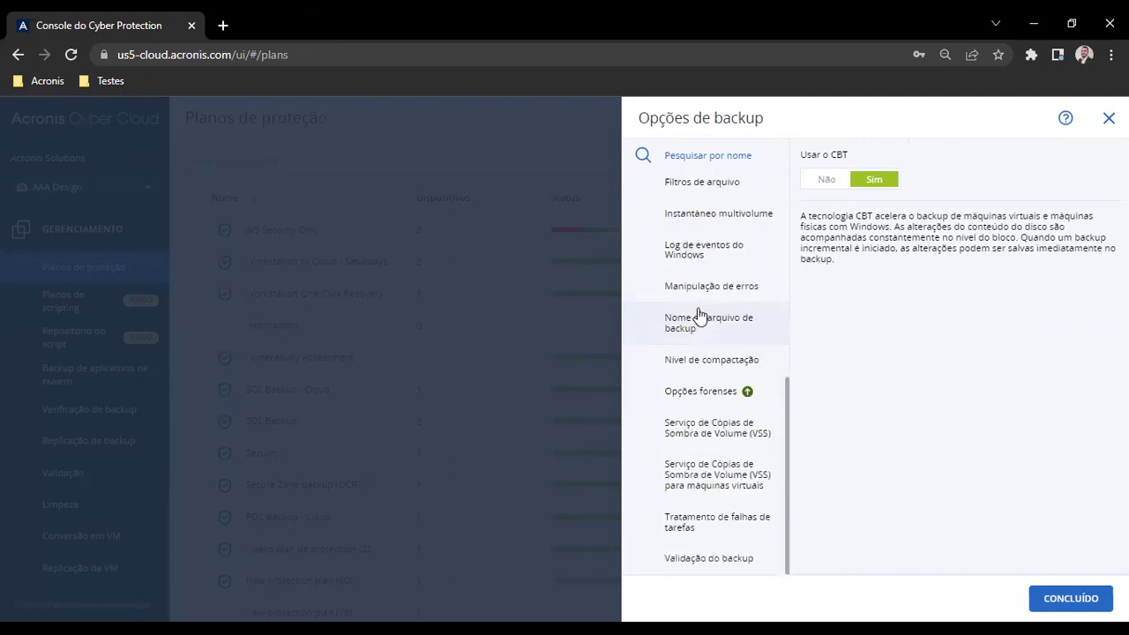
{"action": "left_click", "coordinate": [703, 399]}
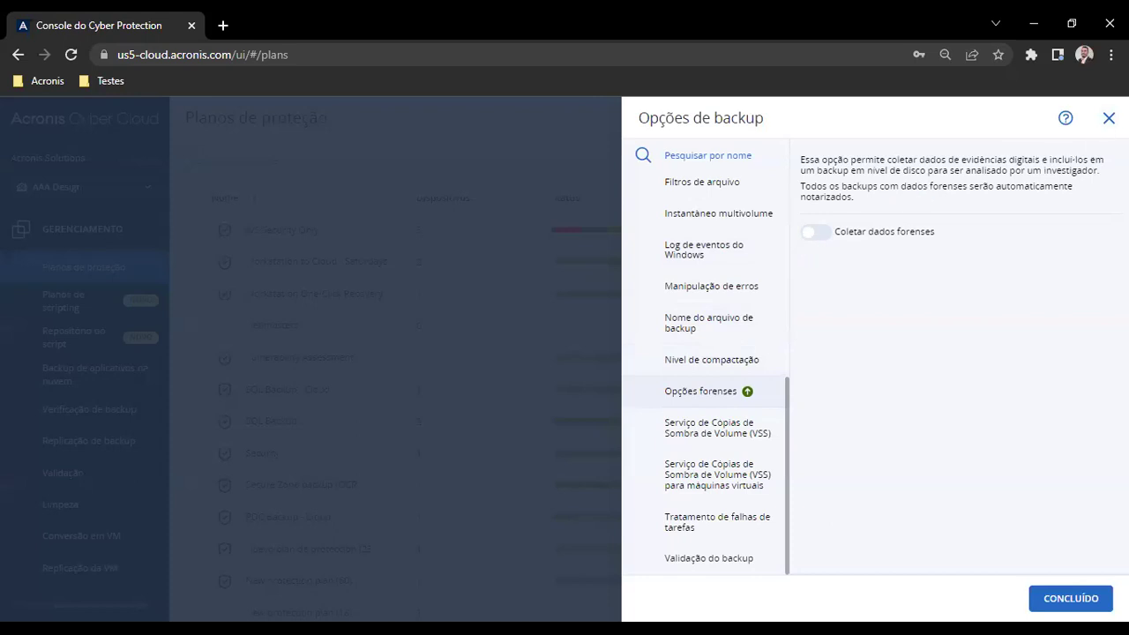
{"action": "left_click", "coordinate": [1108, 117]}
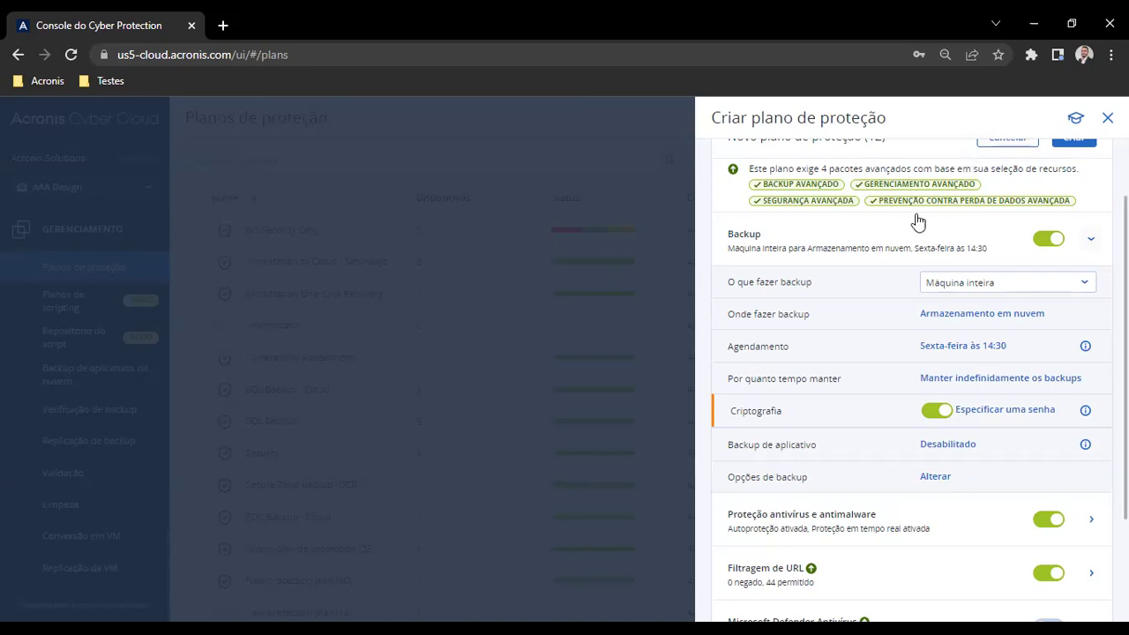
Review the plan's Proteção antivírus e antimalware settings, including Antimalware Avançado, and open the Active Protection settings.
{"action": "left_click", "coordinate": [1089, 243]}
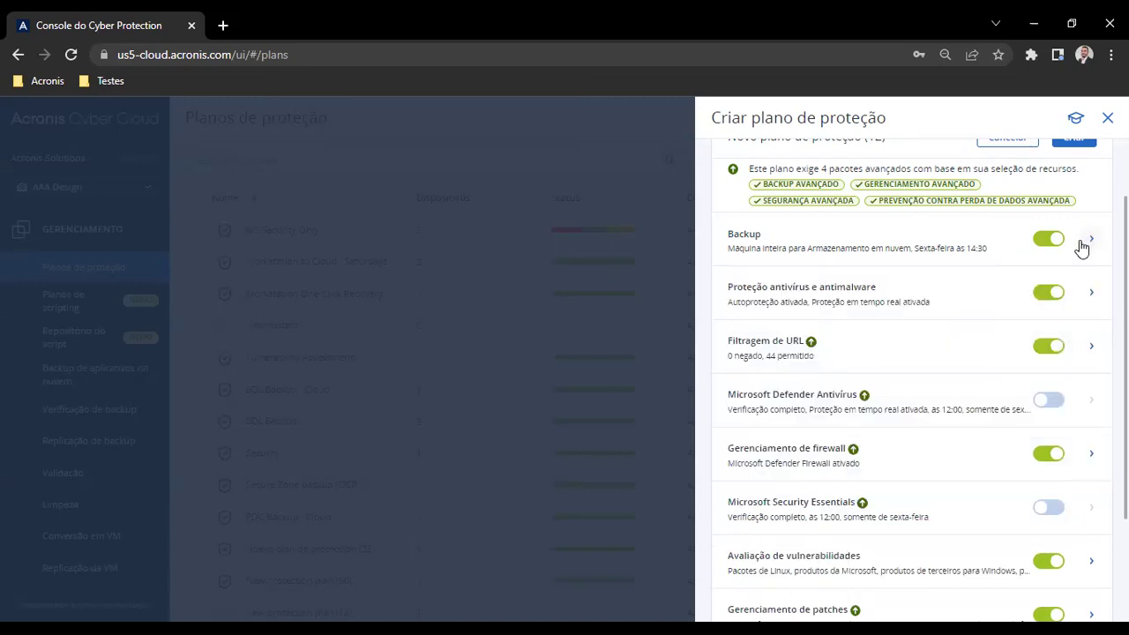
{"action": "left_click", "coordinate": [1091, 294]}
{"action": "scroll", "coordinate": [1003, 285], "scroll_direction": "down", "scroll_amount": 1}
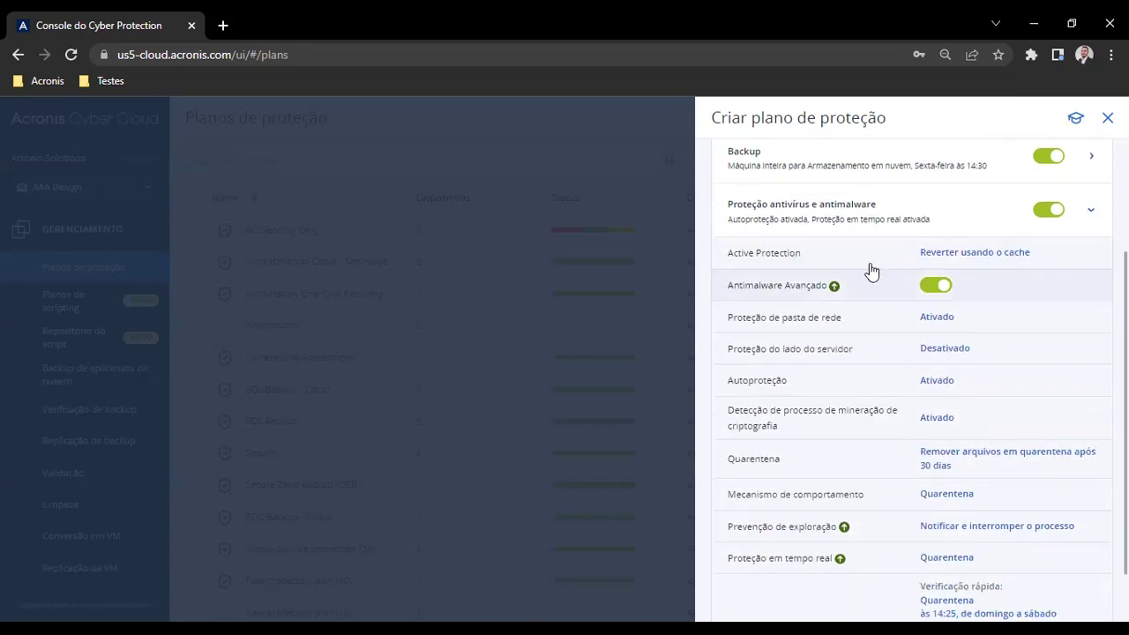
{"action": "left_click_drag", "start_coordinate": [728, 284], "coordinate": [826, 291]}
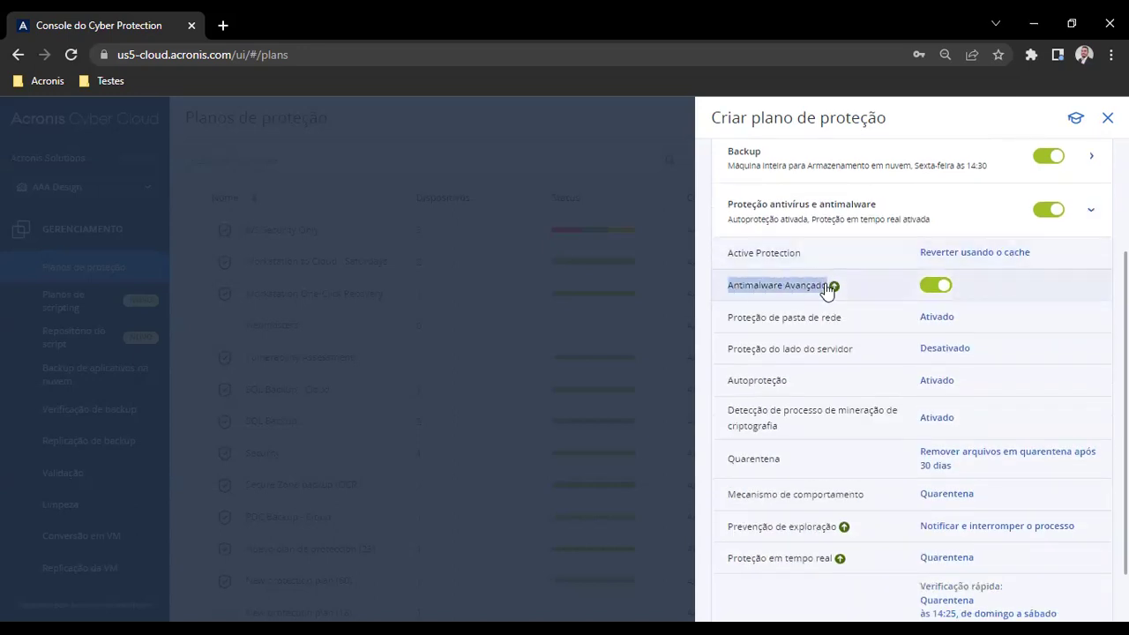
{"action": "left_click", "coordinate": [721, 299]}
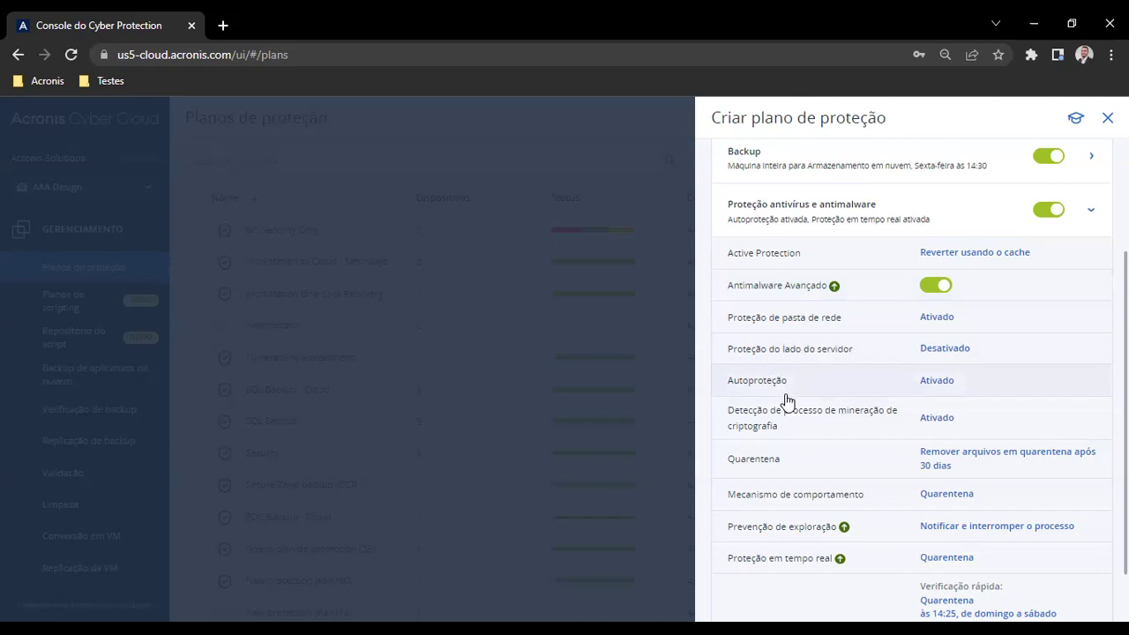
{"action": "scroll", "coordinate": [787, 401], "scroll_direction": "down", "scroll_amount": 1}
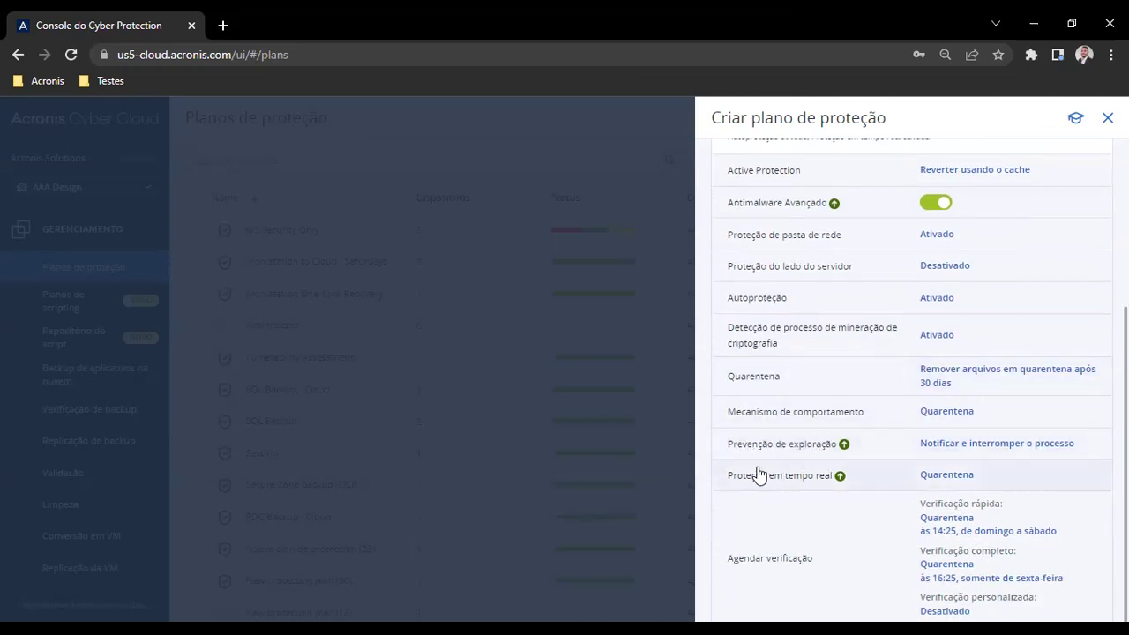
{"action": "scroll", "coordinate": [779, 478], "scroll_direction": "up", "scroll_amount": 1}
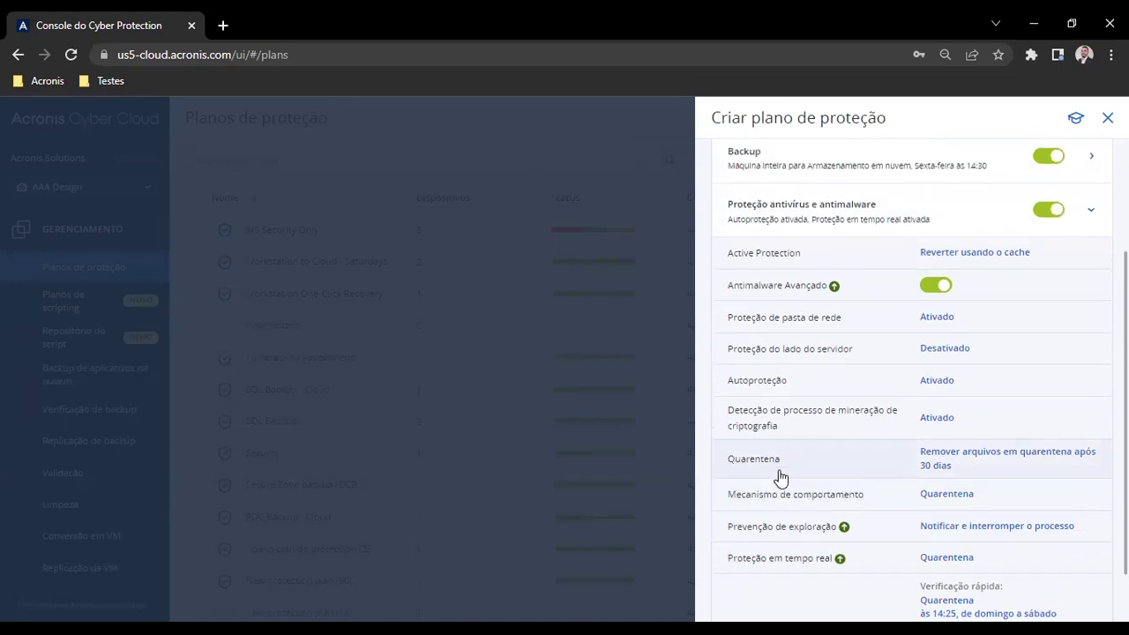
{"action": "left_click", "coordinate": [775, 253]}
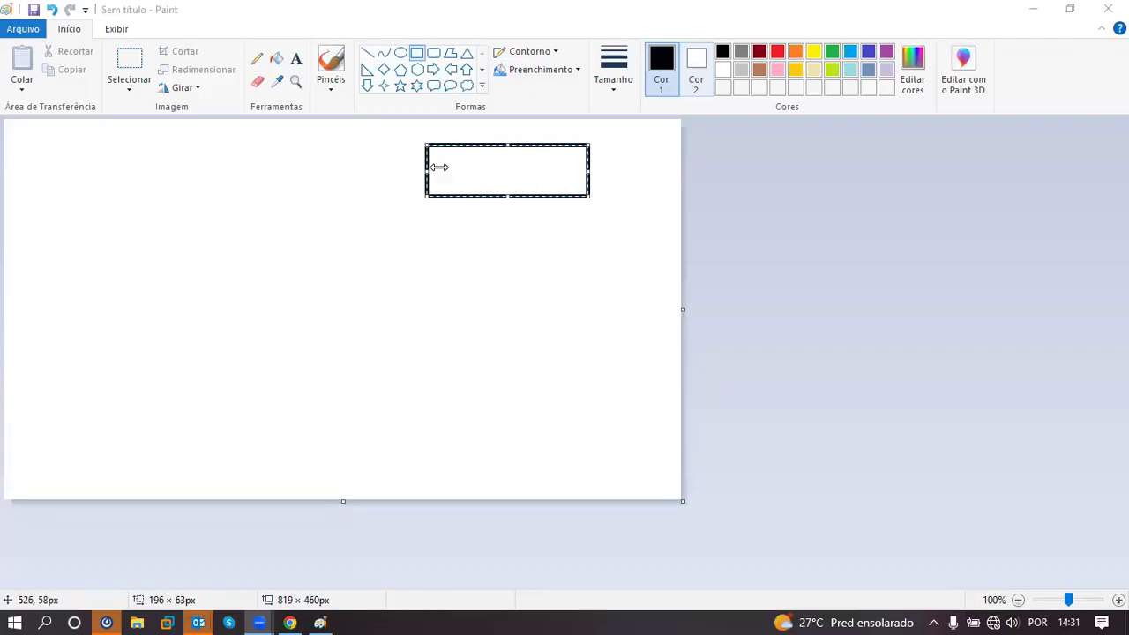
In Paint, draw a rectangle about 198 × 173 px below the existing one and a horizontal line about 251 px long between them.
{"action": "left_click", "coordinate": [428, 233]}
{"action": "left_click_drag", "start_coordinate": [428, 233], "coordinate": [590, 371]}
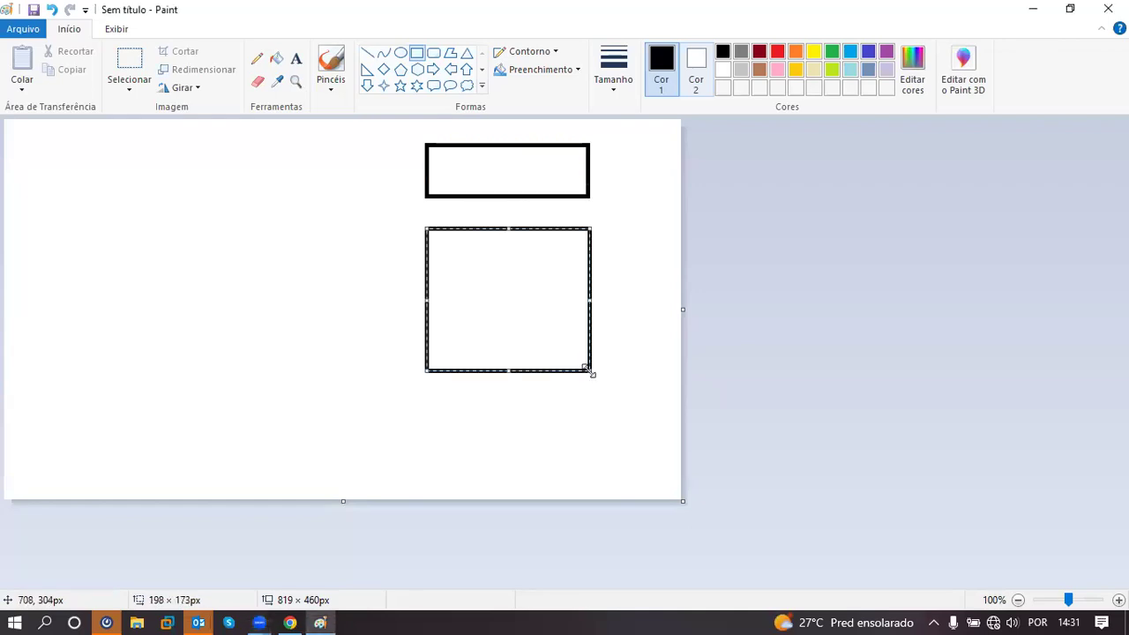
{"action": "left_click", "coordinate": [367, 53]}
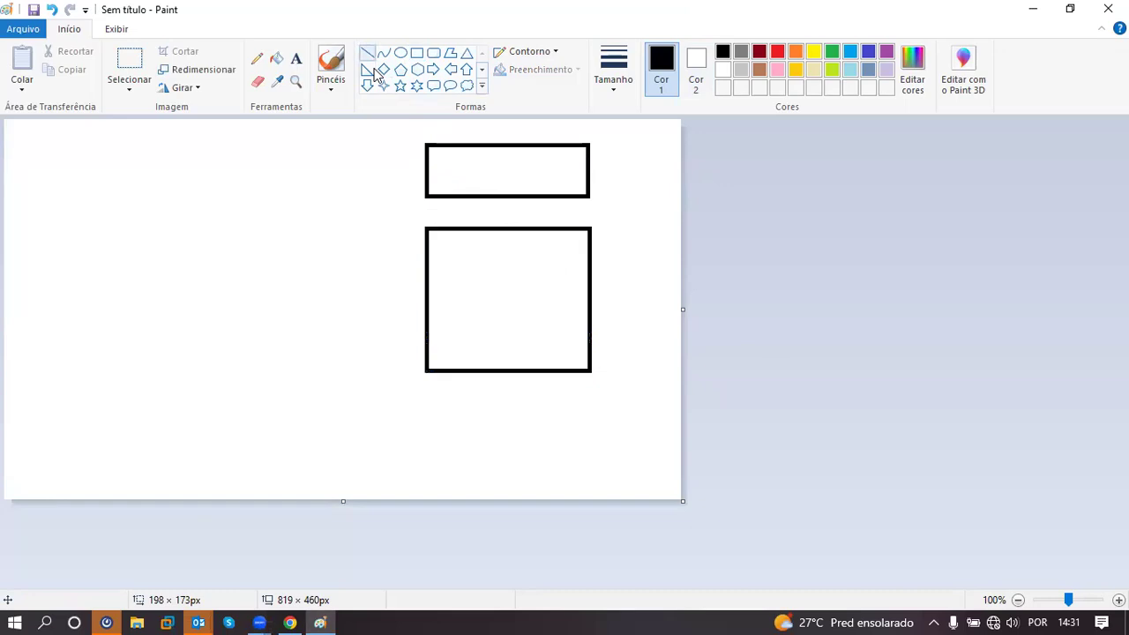
{"action": "left_click", "coordinate": [408, 210]}
{"action": "mouse_move", "coordinate": [407, 209]}
{"action": "left_mouse_down"}
{"action": "mouse_move", "coordinate": [588, 209]}
{"action": "mouse_move", "coordinate": [472, 205]}
{"action": "mouse_move", "coordinate": [421, 218]}
{"action": "left_mouse_up"}
{"action": "key", "text": "ctrl+z"}
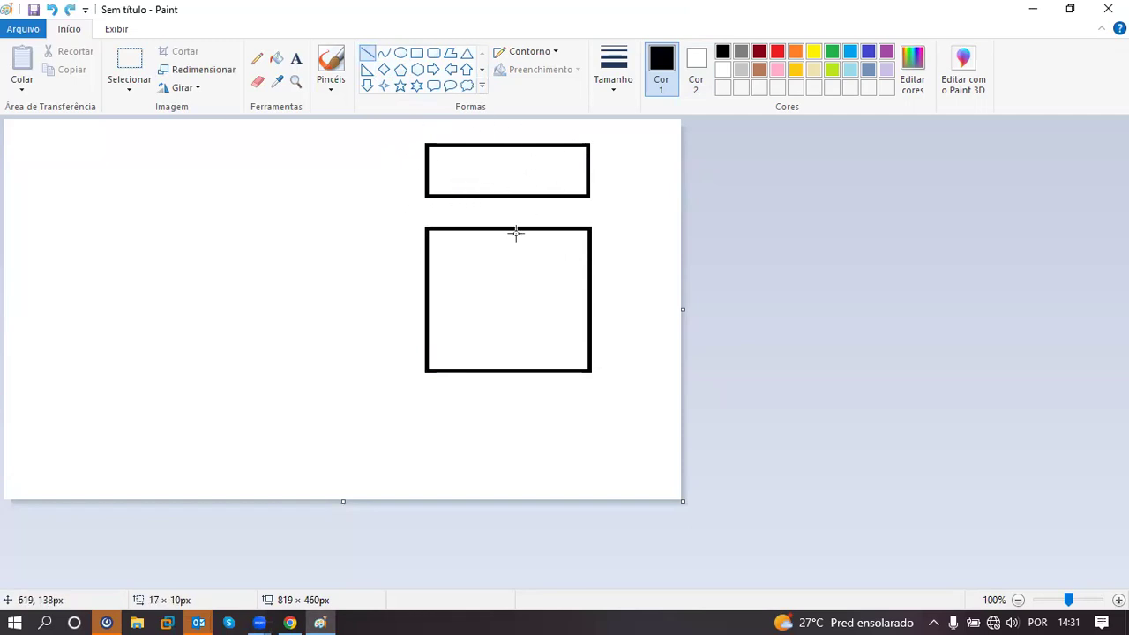
{"action": "left_click_drag", "start_coordinate": [407, 210], "coordinate": [616, 210]}
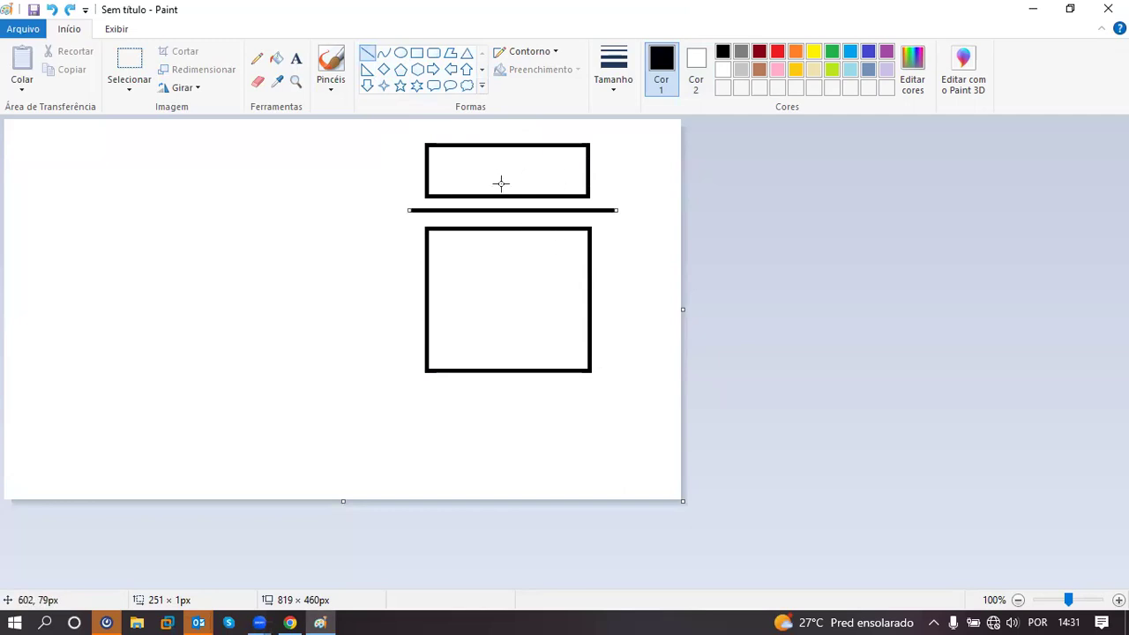
Switch to the Acronis console to check the Active Protection settings, and return to the Paint drawing.
{"action": "key", "text": "alt+Tab"}
{"action": "key", "text": "alt+Tab"}
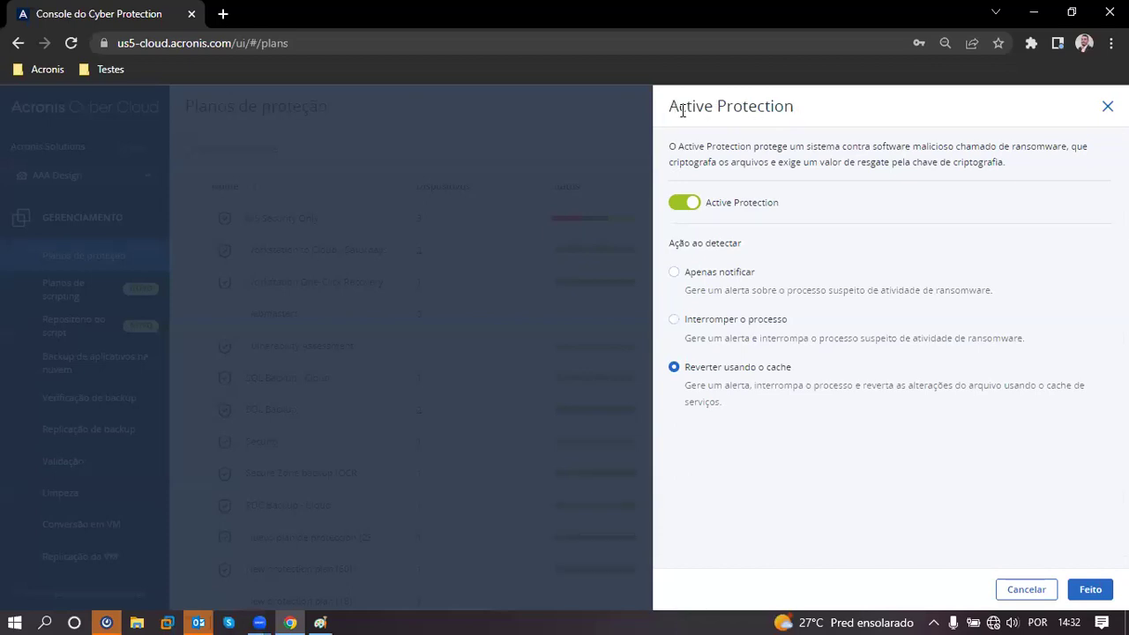
{"action": "key", "text": "alt+Tab"}
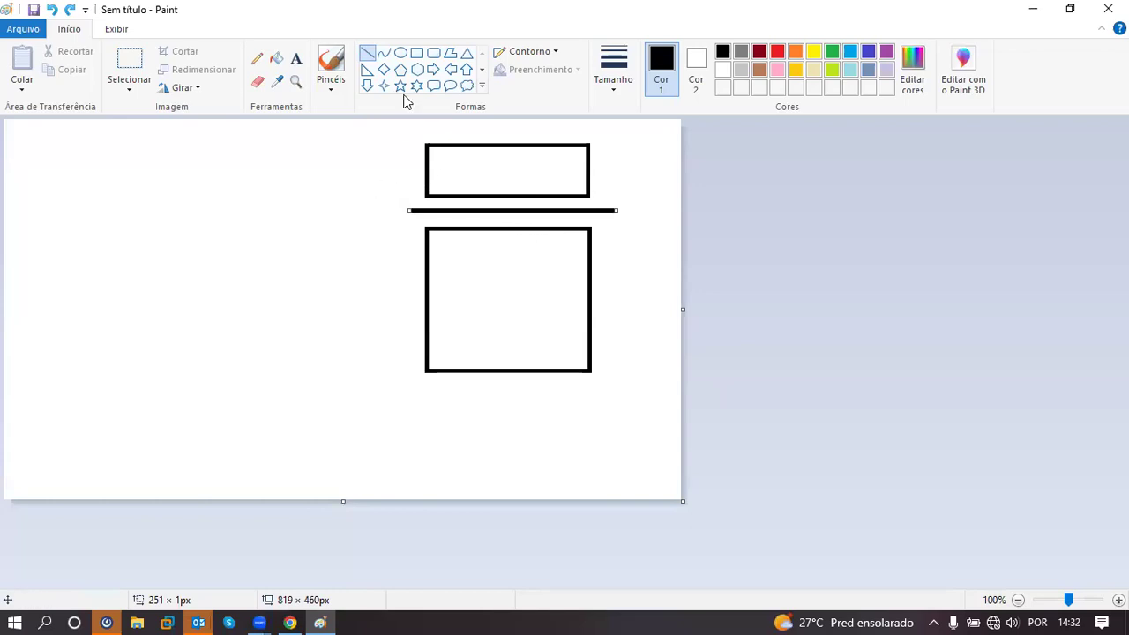
Sketch several small rectangles scattered inside the upper rectangle of the drawing.
{"action": "left_click", "coordinate": [416, 53]}
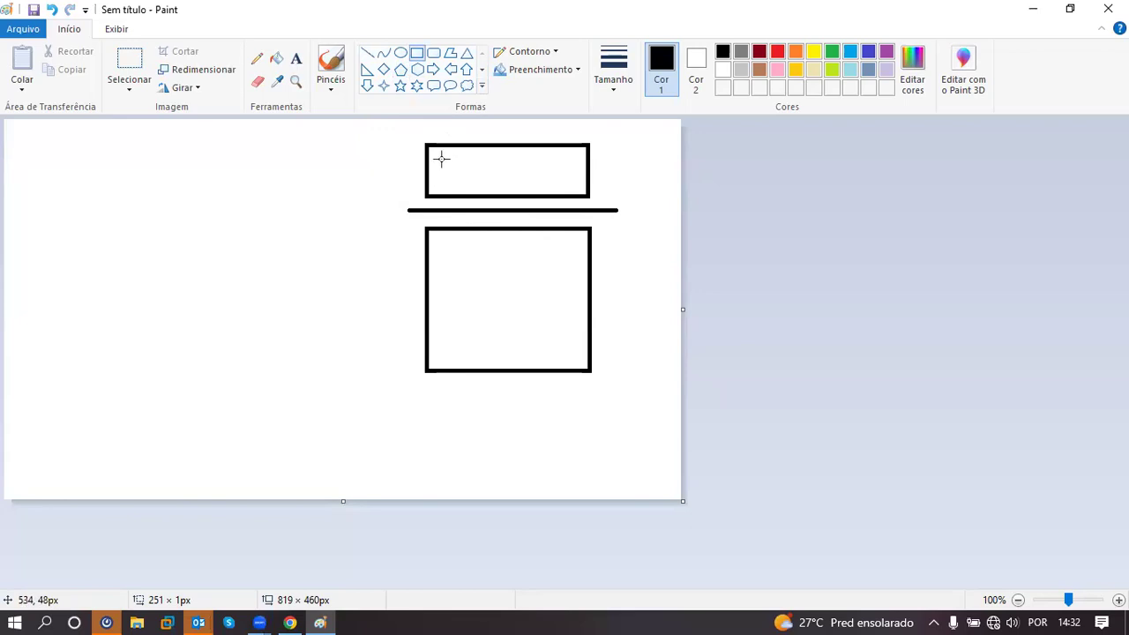
{"action": "mouse_move", "coordinate": [433, 154]}
{"action": "left_mouse_down"}
{"action": "mouse_move", "coordinate": [482, 180]}
{"action": "mouse_move", "coordinate": [513, 171]}
{"action": "left_mouse_up"}
{"action": "left_click_drag", "start_coordinate": [529, 157], "coordinate": [542, 168]}
{"action": "left_click_drag", "start_coordinate": [560, 165], "coordinate": [570, 181]}
{"action": "left_click_drag", "start_coordinate": [520, 179], "coordinate": [538, 189]}
{"action": "left_click_drag", "start_coordinate": [505, 151], "coordinate": [520, 170]}
{"action": "mouse_move", "coordinate": [442, 173]}
{"action": "left_mouse_down"}
{"action": "mouse_move", "coordinate": [458, 187]}
{"action": "mouse_move", "coordinate": [486, 179]}
{"action": "left_mouse_up"}
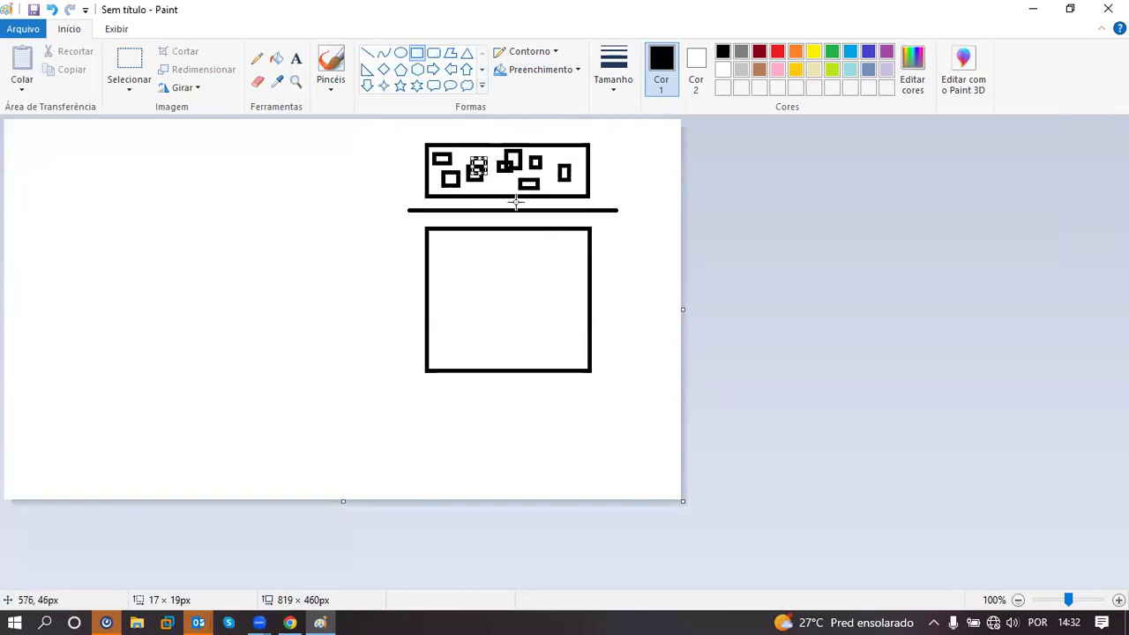
Undo all the small rectangles drawn inside the upper rectangle.
{"action": "key", "text": "ctrl+z"}
{"action": "key", "text": "ctrl+z"}
{"action": "key", "text": "ctrl+z"}
{"action": "key", "text": "ctrl+z"}
{"action": "key", "text": "ctrl+z"}
{"action": "key", "text": "ctrl+z"}
{"action": "key", "text": "ctrl+z"}
{"action": "key", "text": "ctrl+z"}
{"action": "key", "text": "ctrl+z"}
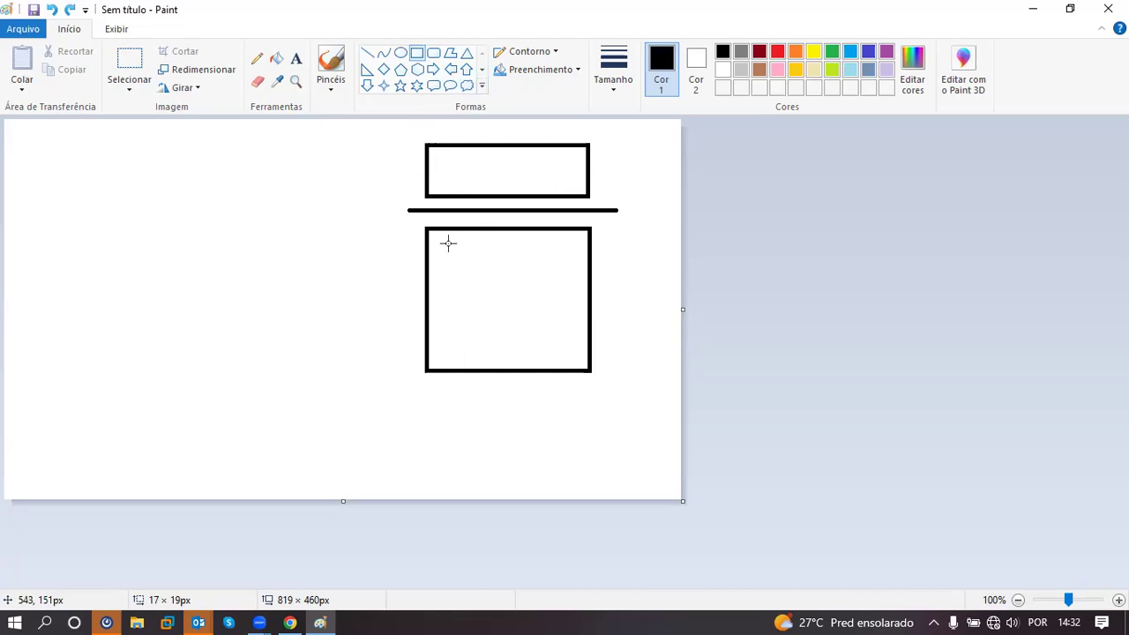
Sketch a square about 36 × 34 px inside the large rectangle and a diagonal line outside it, and undo both.
{"action": "left_click_drag", "start_coordinate": [439, 244], "coordinate": [470, 273]}
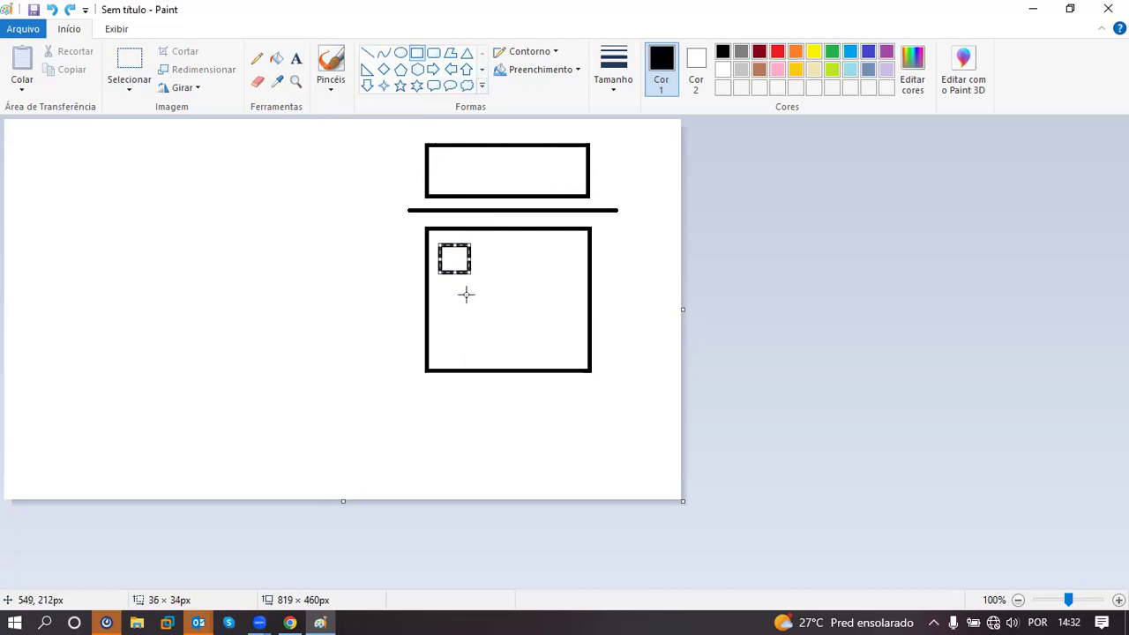
{"action": "left_click", "coordinate": [367, 53]}
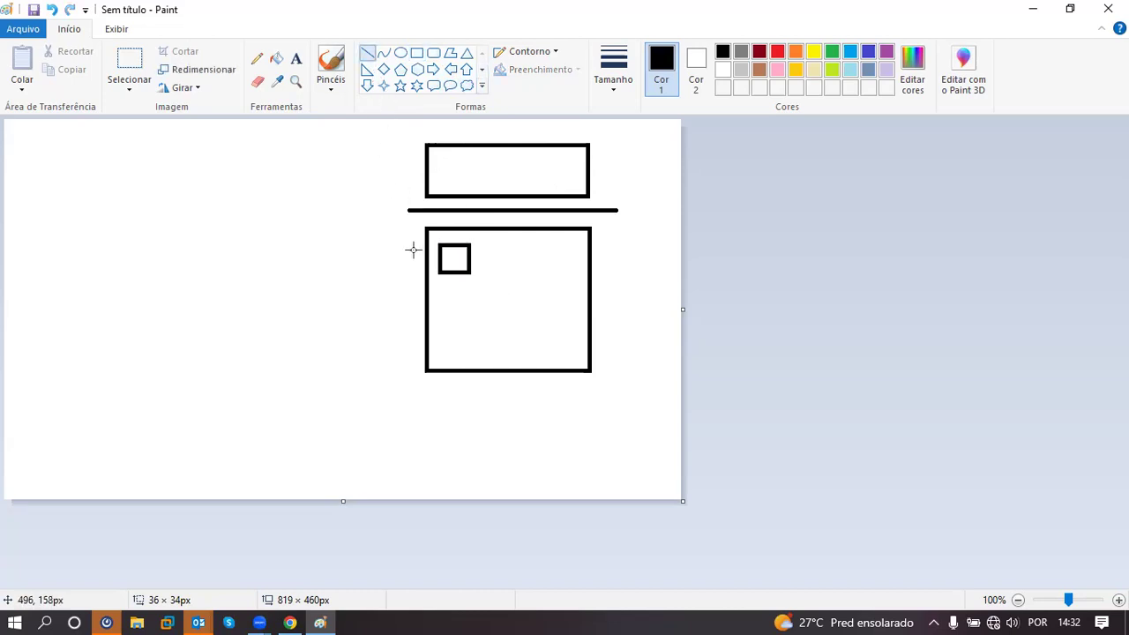
{"action": "left_click_drag", "start_coordinate": [413, 249], "coordinate": [292, 177]}
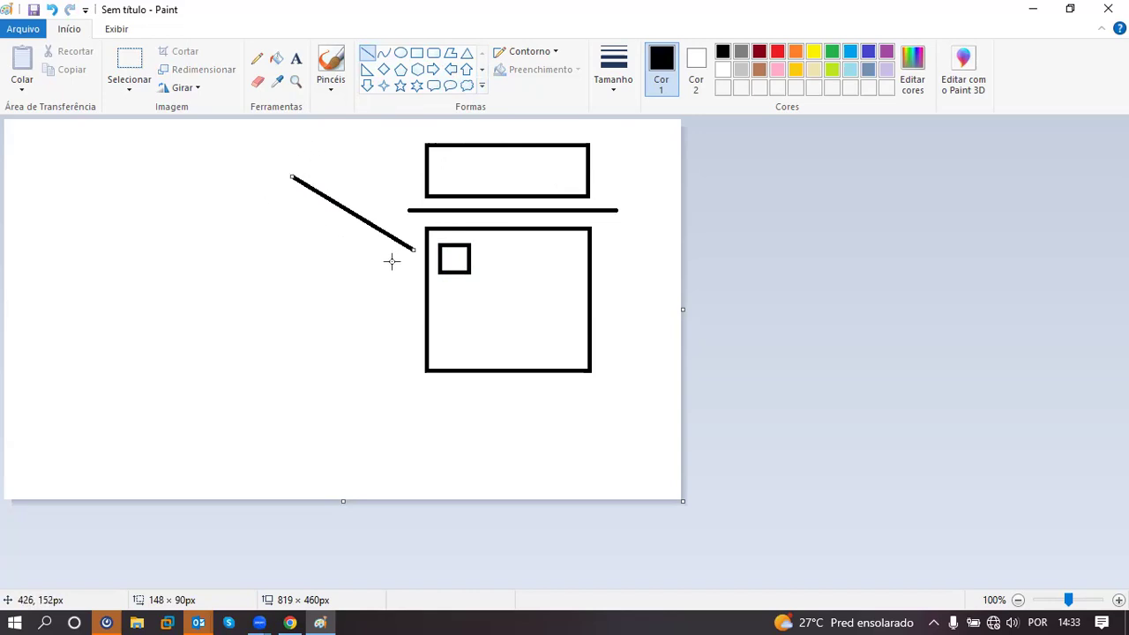
{"action": "key", "text": "ctrl+z"}
{"action": "key", "text": "ctrl+z"}
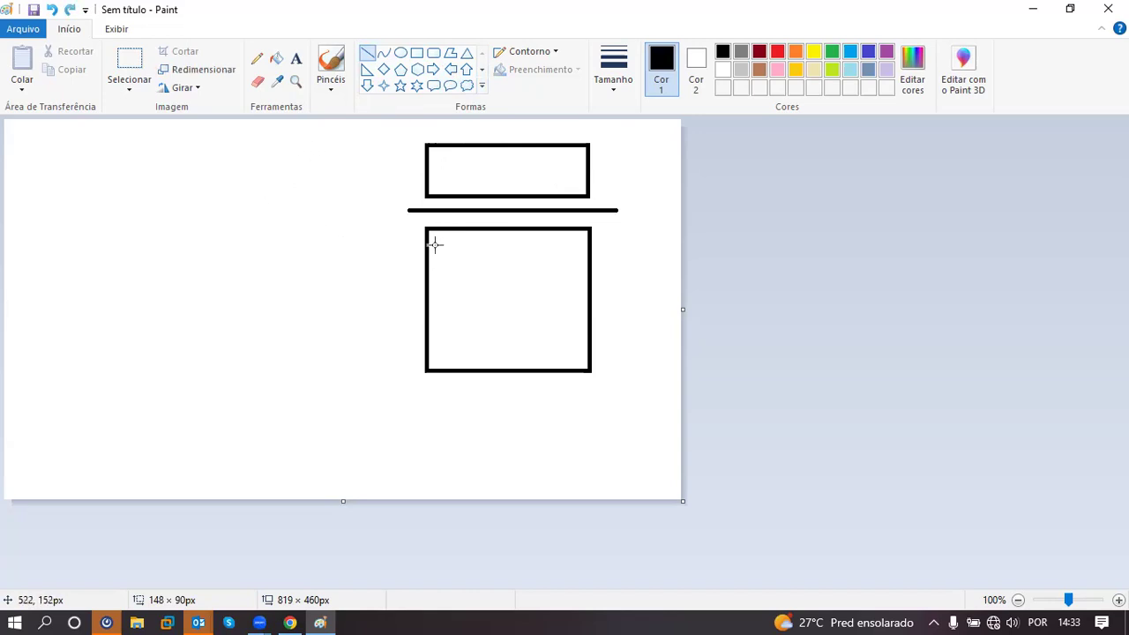
Return to the Acronis console, close the Active Protection settings unchanged and collapse the Proteção antivírus e antimalware section.
{"action": "left_click", "coordinate": [290, 622]}
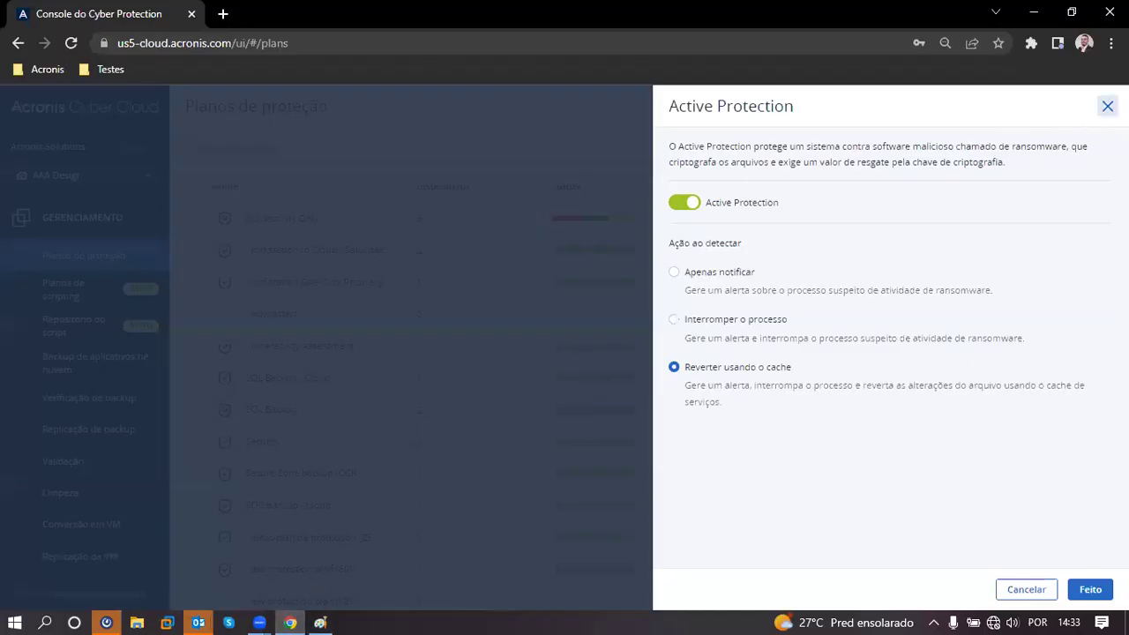
{"action": "left_click", "coordinate": [1107, 105]}
{"action": "left_click", "coordinate": [1093, 202]}
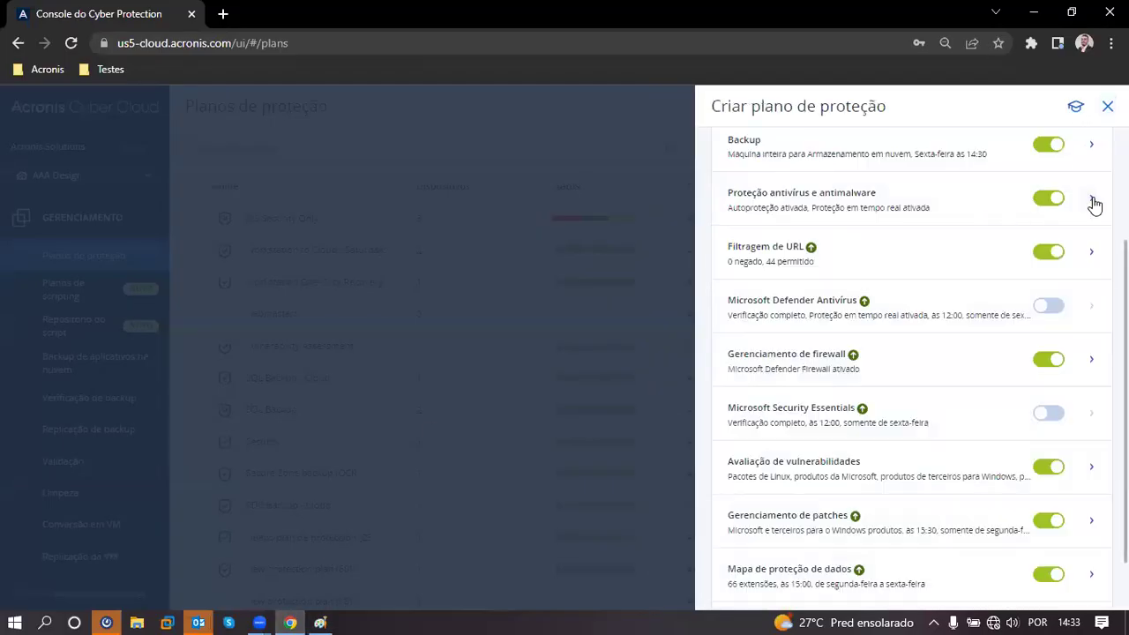
Review the plan's Filtragem de URL settings and the scope and schedule of Avaliação de vulnerabilidades, collapsing each section.
{"action": "left_click", "coordinate": [1090, 254]}
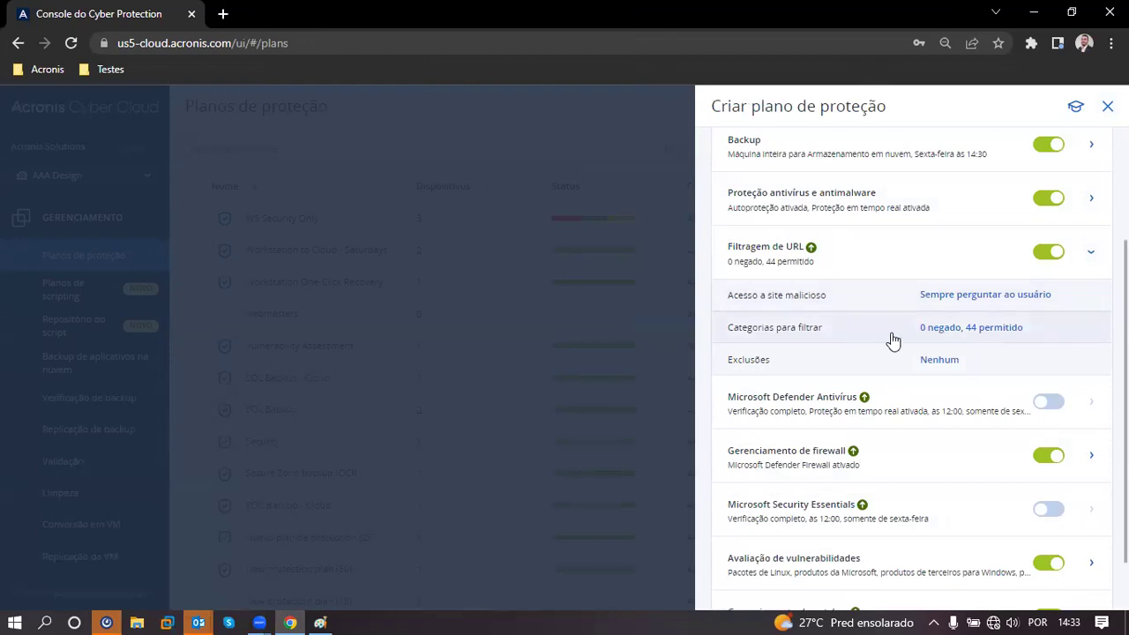
{"action": "left_click", "coordinate": [1092, 255]}
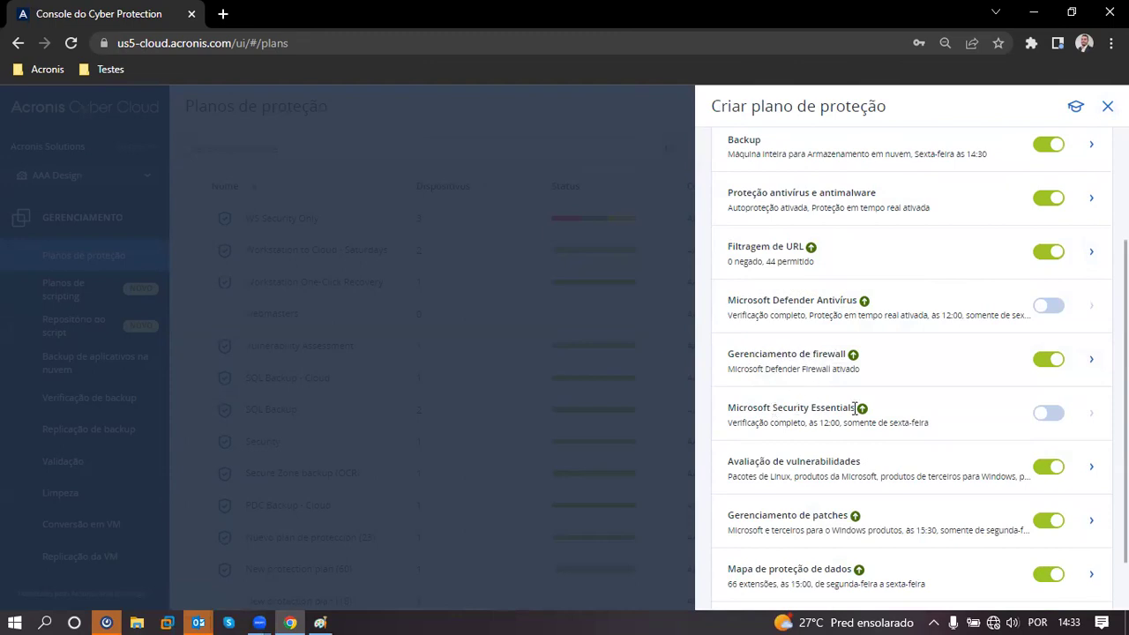
{"action": "scroll", "coordinate": [888, 321], "scroll_direction": "down", "scroll_amount": 1}
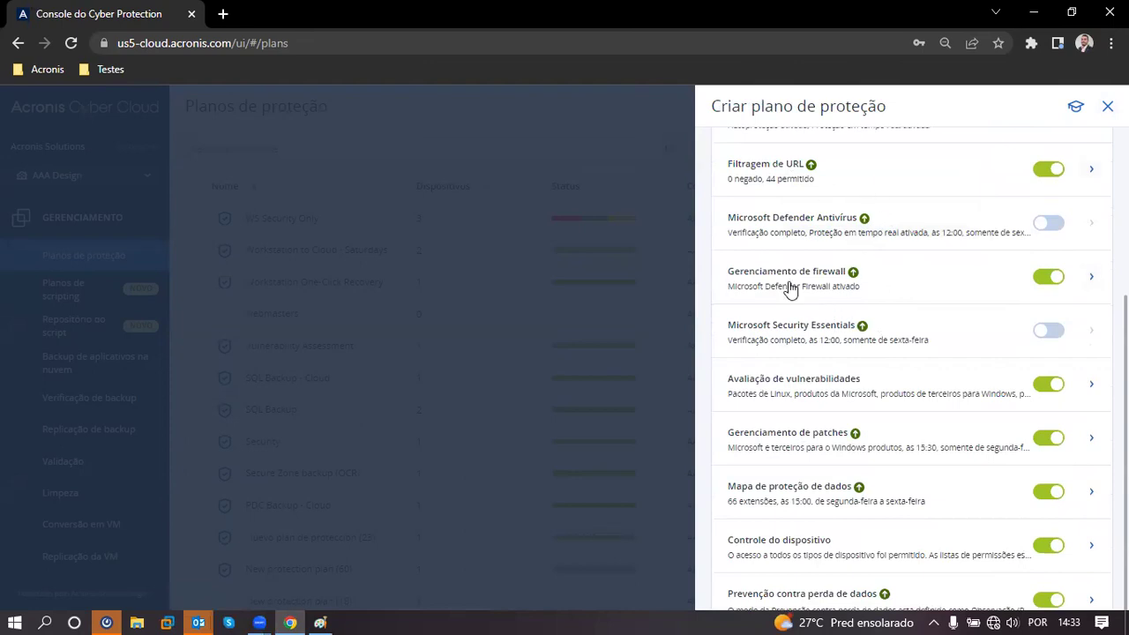
{"action": "scroll", "coordinate": [855, 258], "scroll_direction": "down", "scroll_amount": 1}
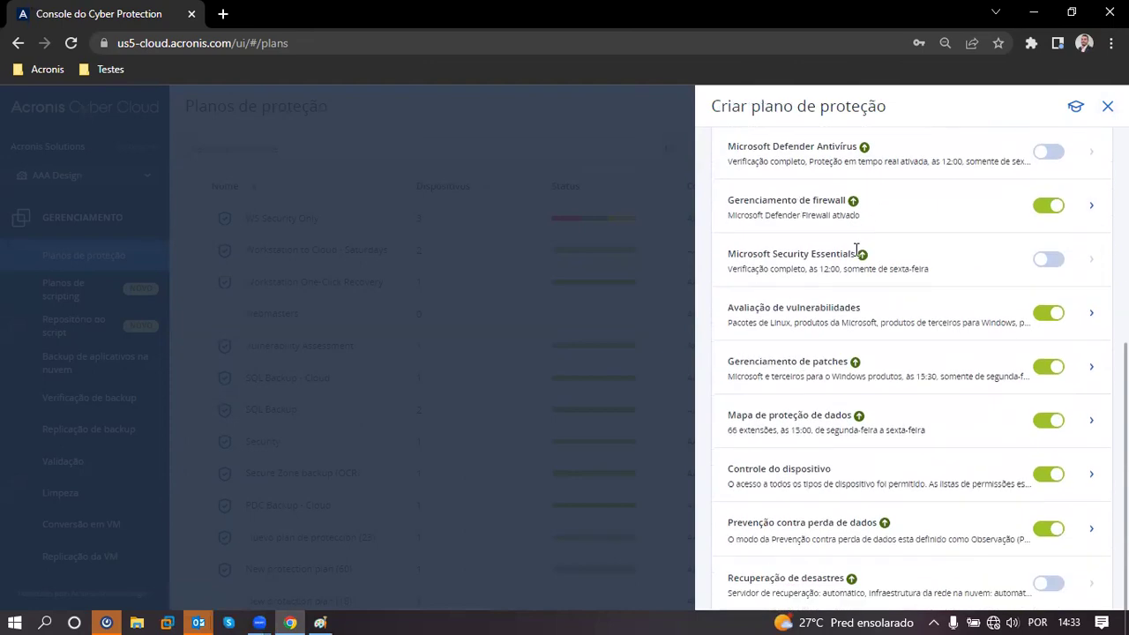
{"action": "left_click", "coordinate": [1089, 316]}
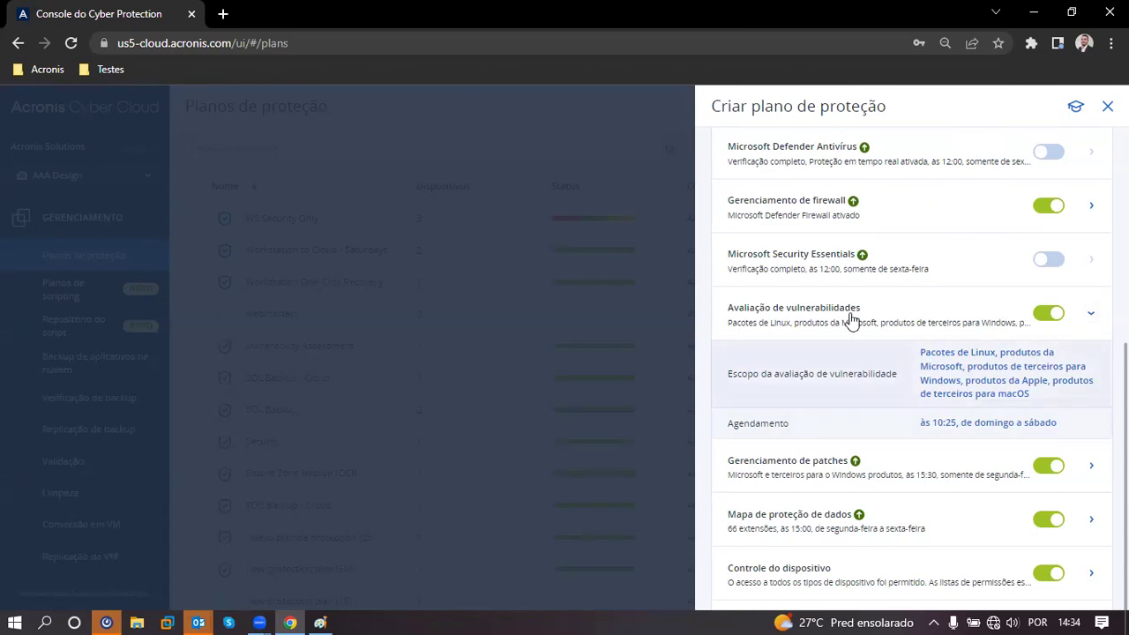
{"action": "left_click", "coordinate": [1093, 315]}
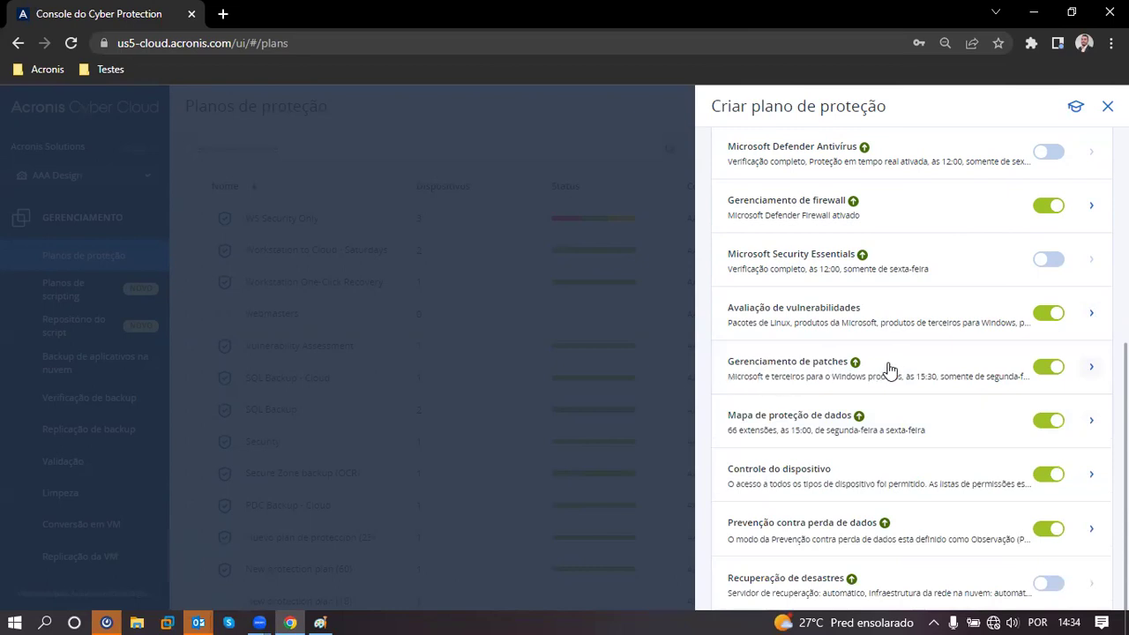
Review the plan's Gerenciamento de patches settings for Microsoft and third-party products, schedule and pre-update backup, and collapse the section.
{"action": "left_click", "coordinate": [1090, 371]}
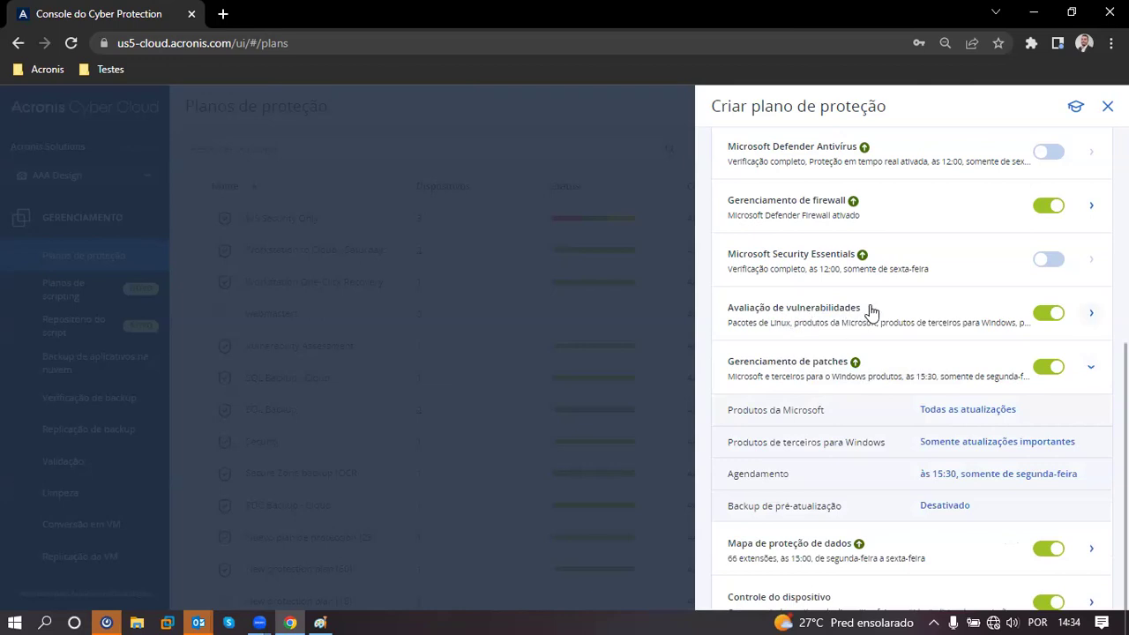
{"action": "scroll", "coordinate": [840, 424], "scroll_direction": "down", "scroll_amount": 1}
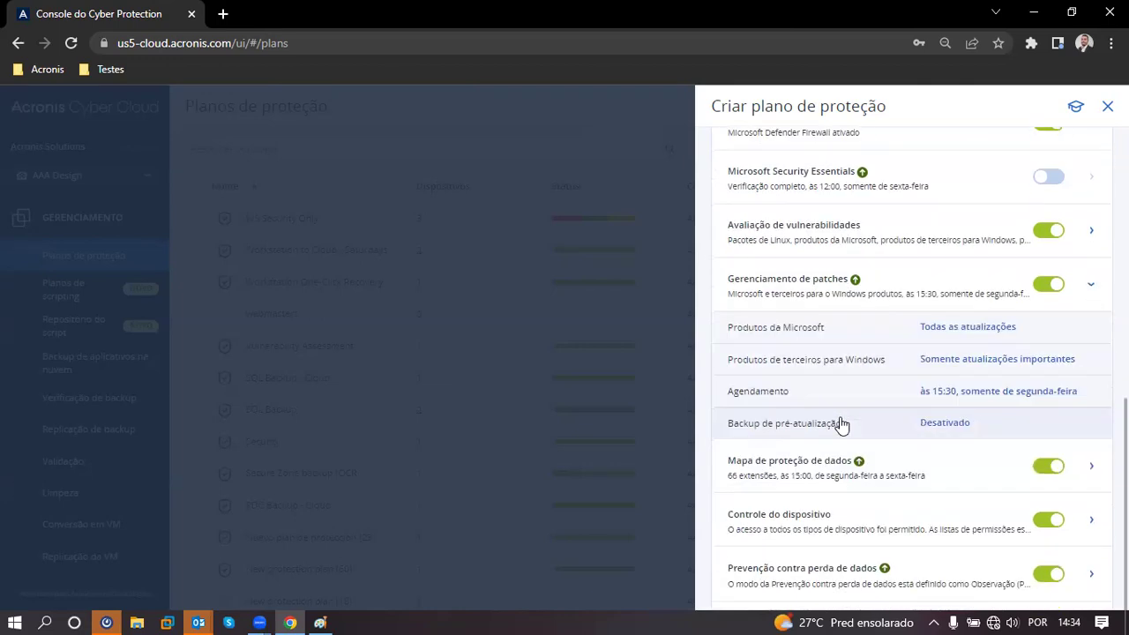
{"action": "scroll", "coordinate": [840, 424], "scroll_direction": "down", "scroll_amount": 1}
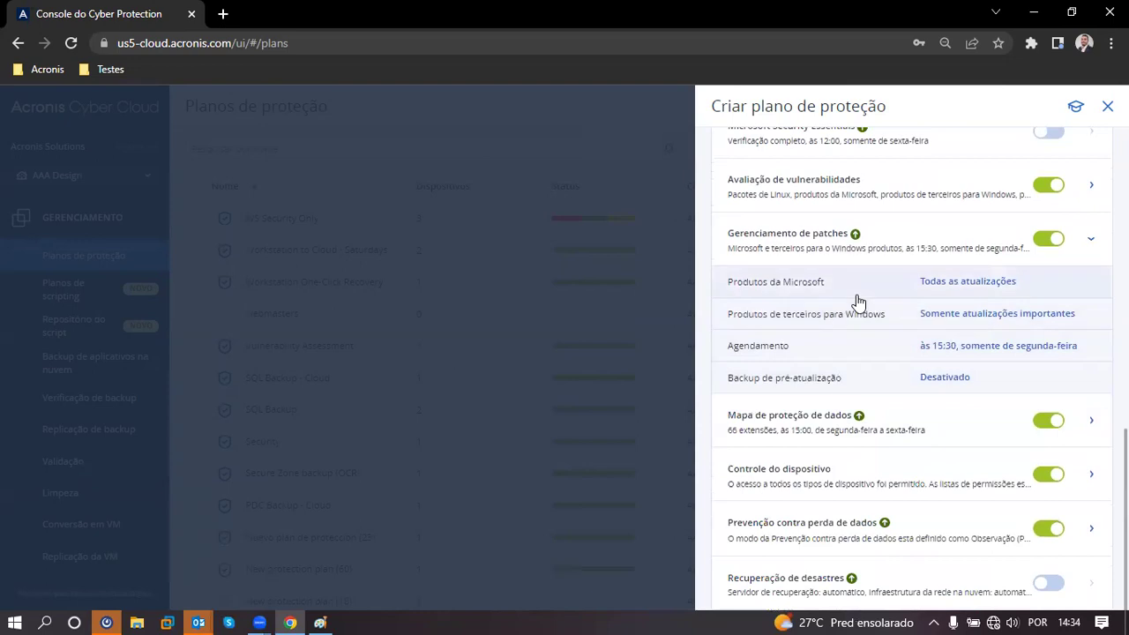
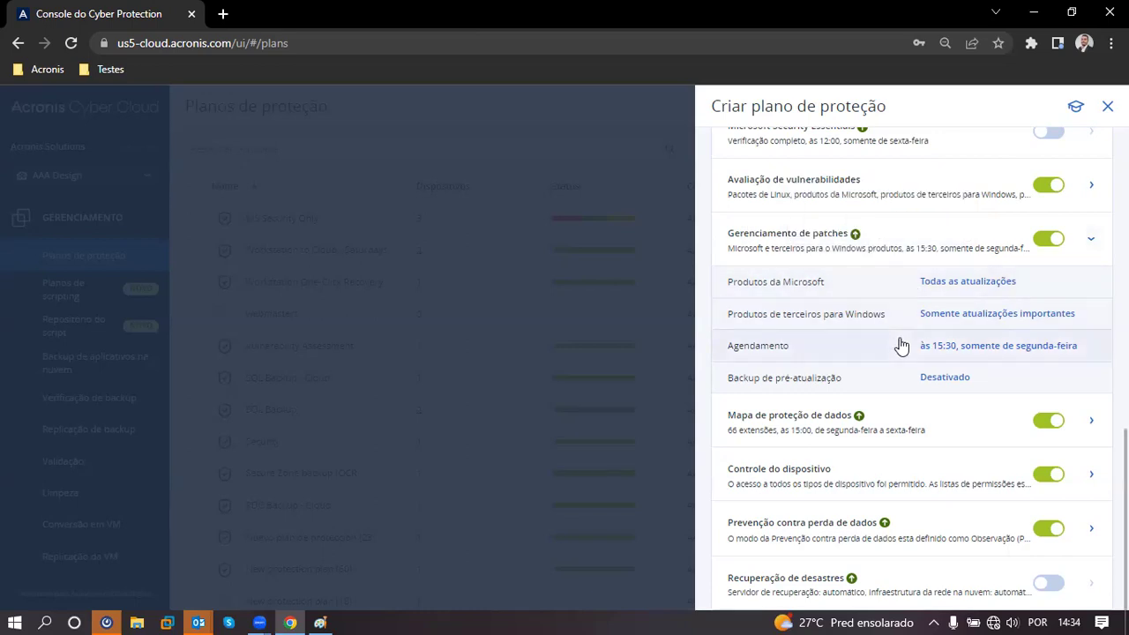
{"action": "left_click", "coordinate": [1088, 240]}
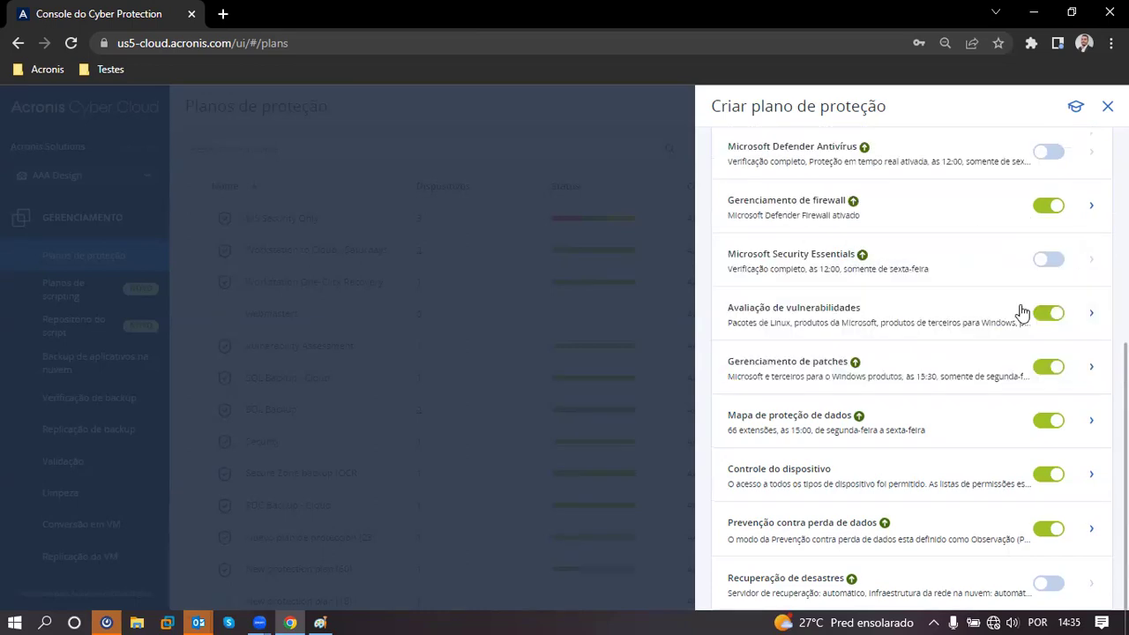
Examine the extension list under Extensões e regras de exceção of Mapa de proteção de dados, closing it unchanged and collapsing the section.
{"action": "left_click", "coordinate": [1089, 422]}
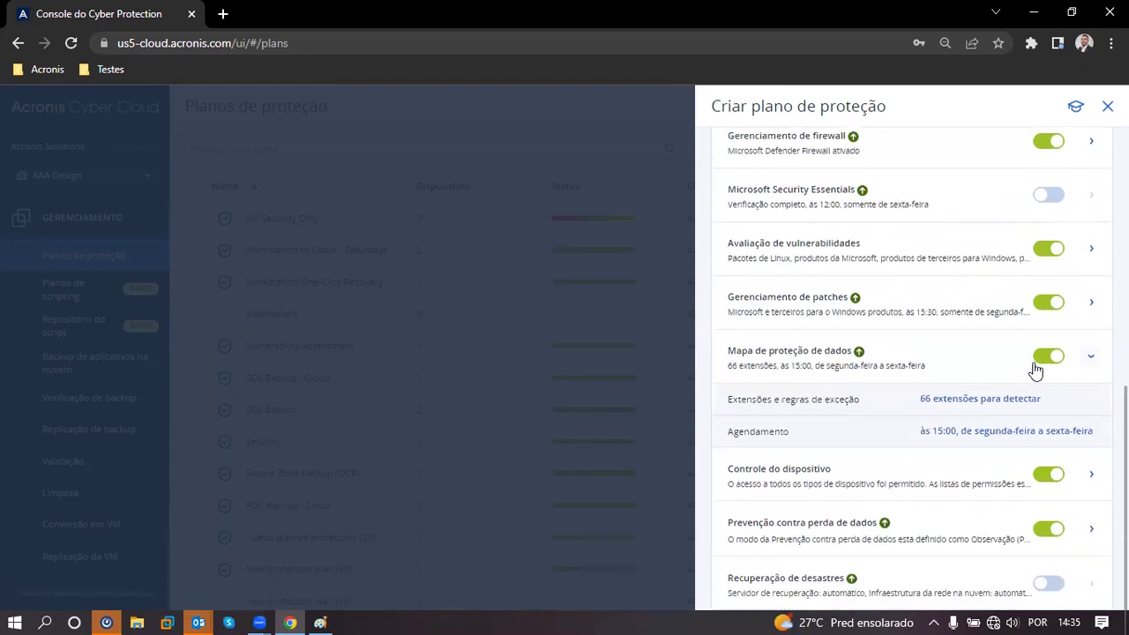
{"action": "left_click", "coordinate": [954, 405]}
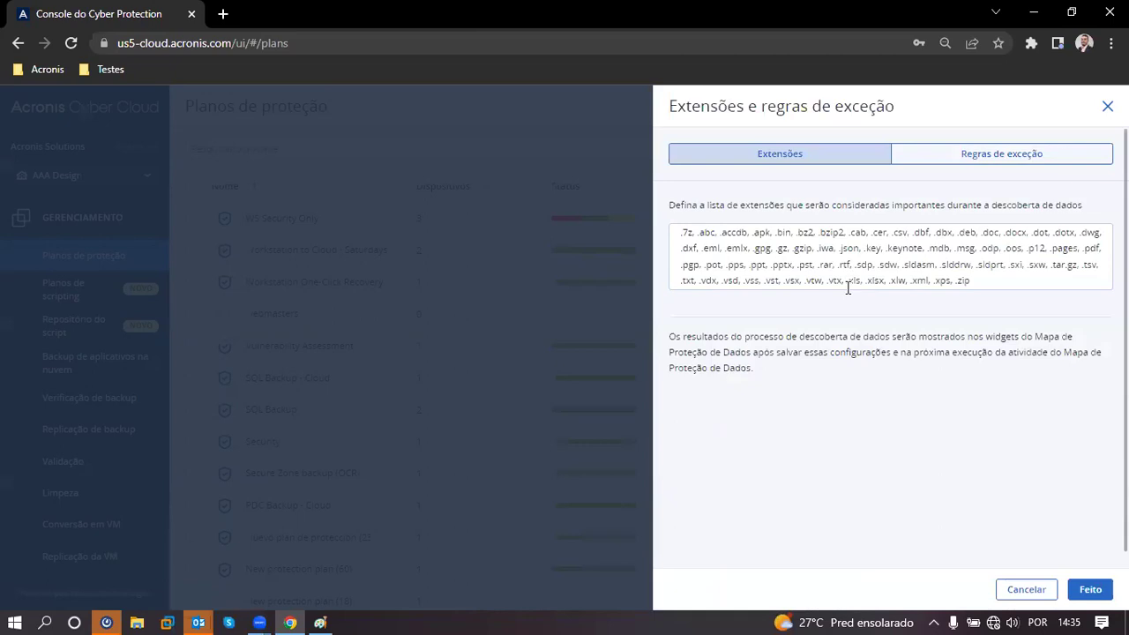
{"action": "left_click_drag", "start_coordinate": [986, 288], "coordinate": [654, 227]}
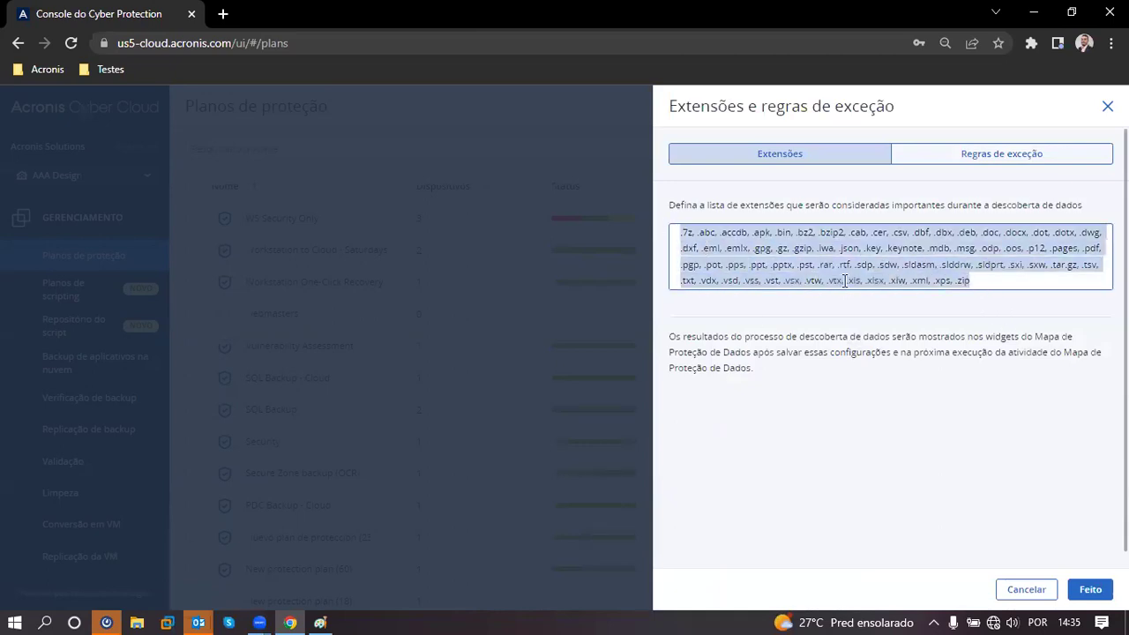
{"action": "left_click", "coordinate": [993, 279]}
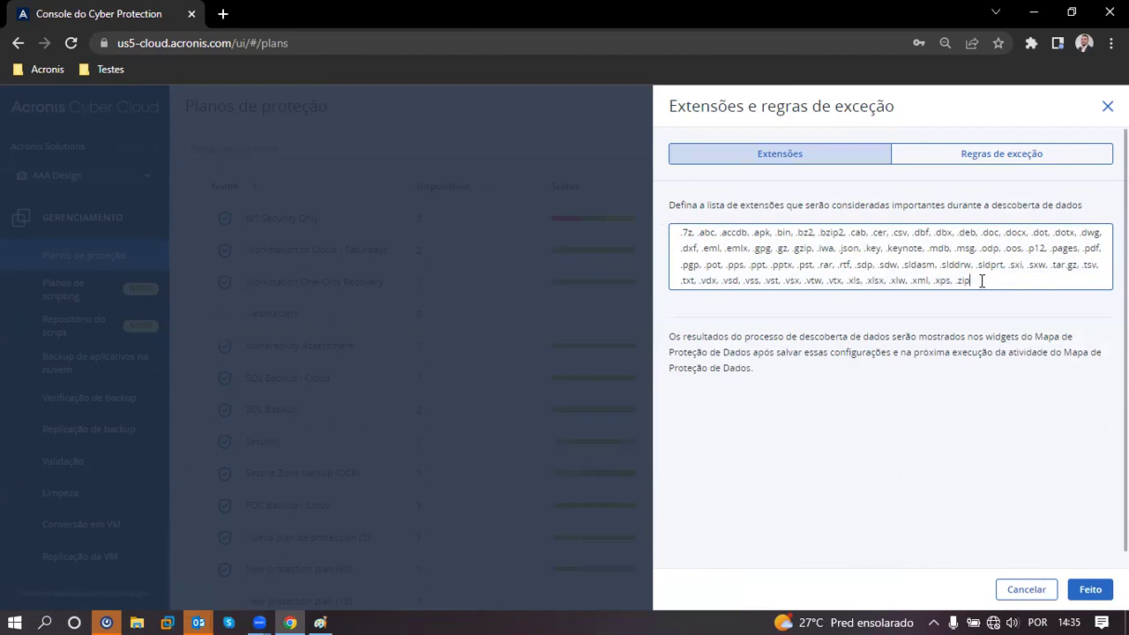
{"action": "left_click", "coordinate": [1106, 107]}
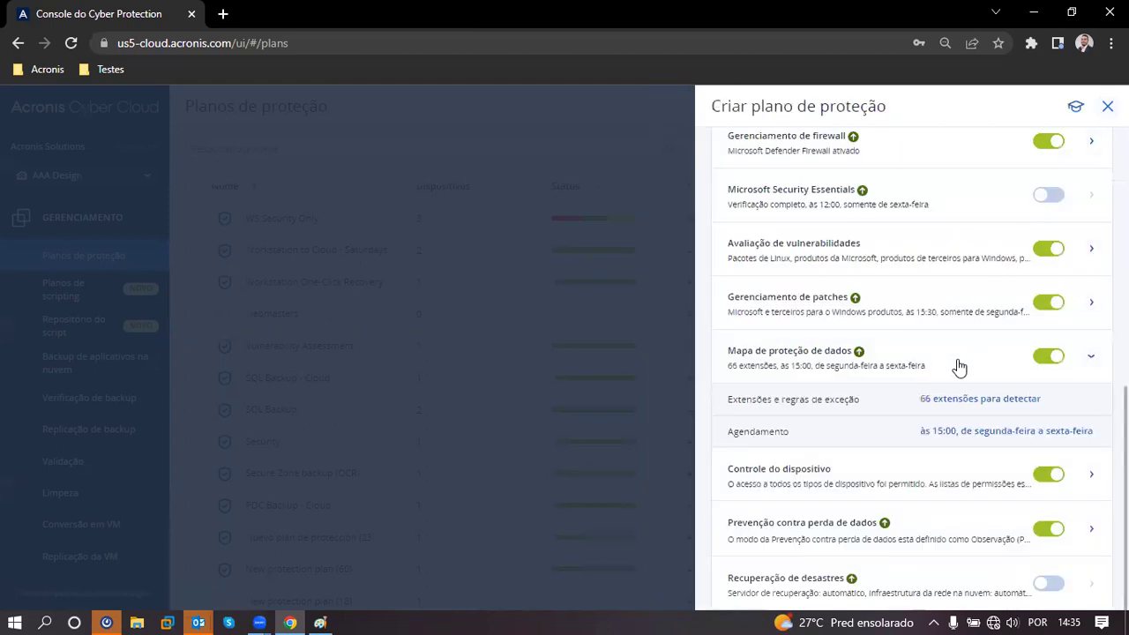
{"action": "left_click", "coordinate": [1090, 361]}
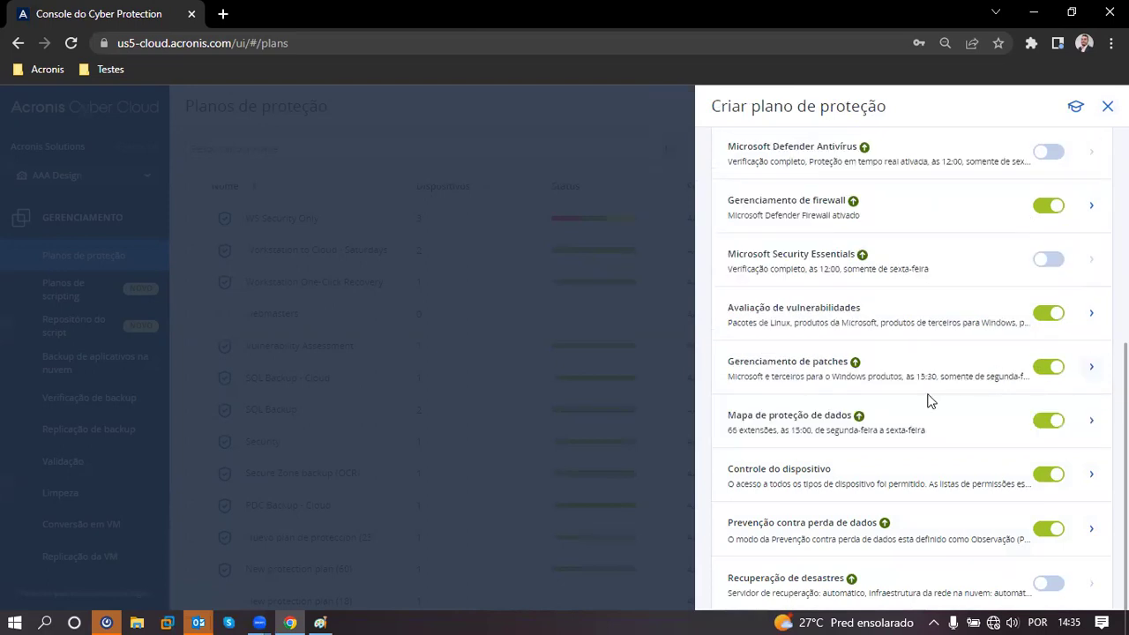
Inspect the Controle do dispositivo access settings for devices and ports, including the removable storage options, closing them unchanged and collapsing the section.
{"action": "left_click", "coordinate": [1091, 474]}
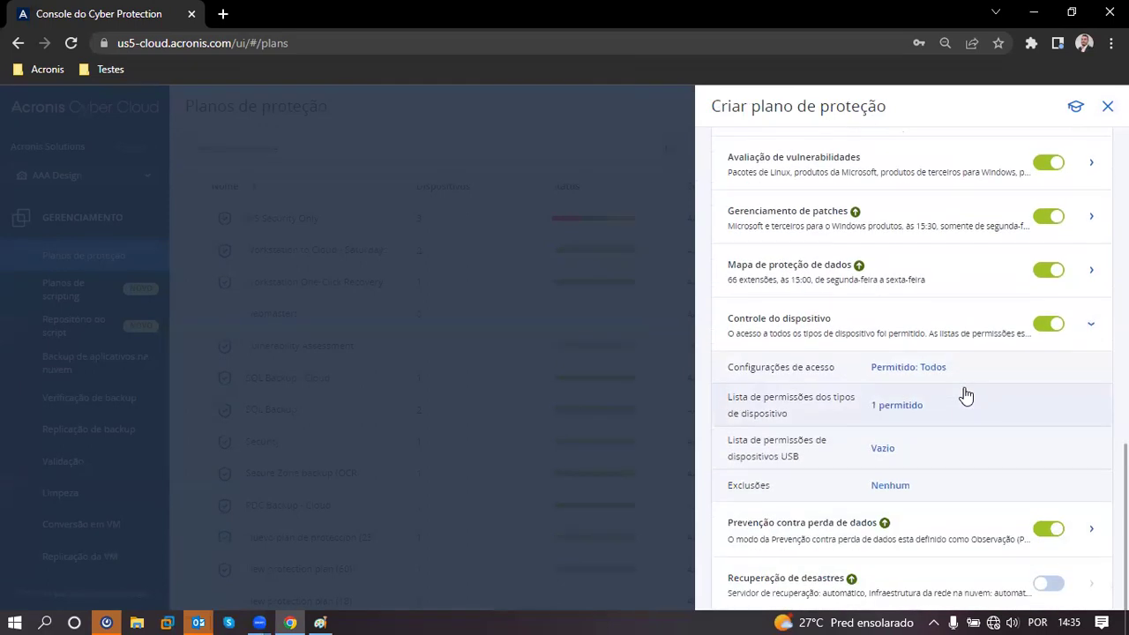
{"action": "left_click", "coordinate": [798, 371]}
{"action": "scroll", "coordinate": [823, 376], "scroll_direction": "down", "scroll_amount": 1}
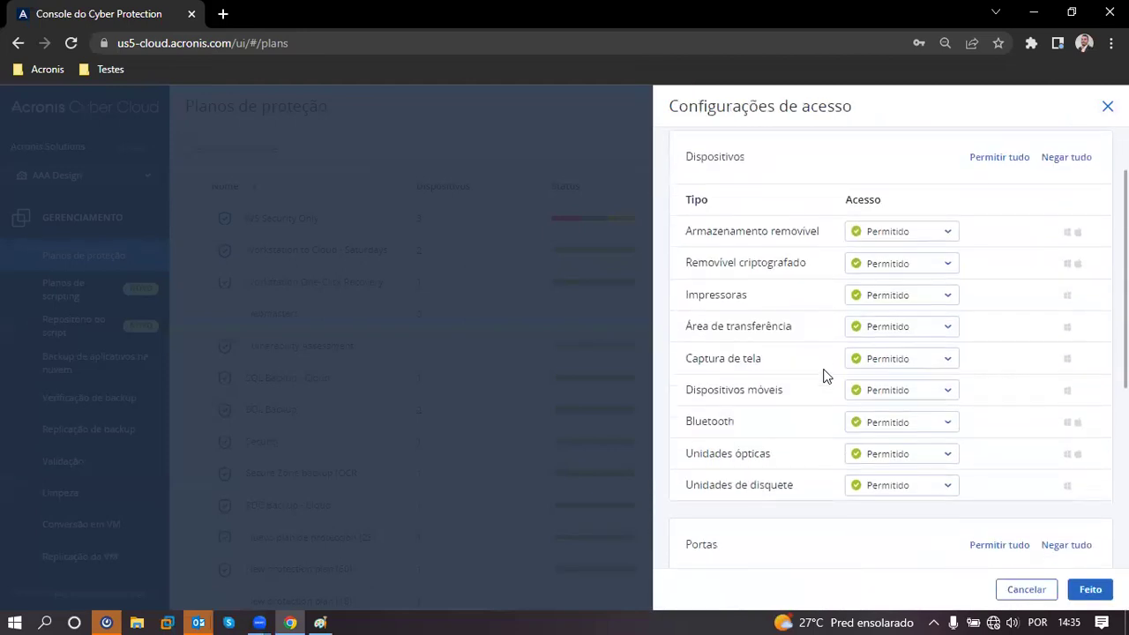
{"action": "left_click", "coordinate": [941, 235]}
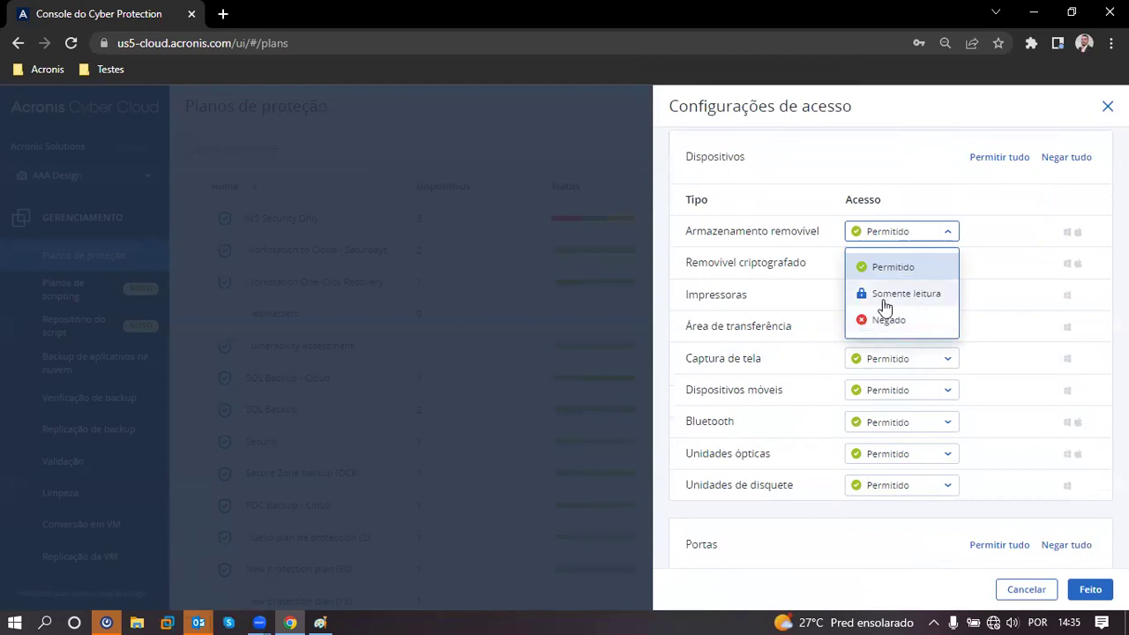
{"action": "left_click", "coordinate": [834, 194]}
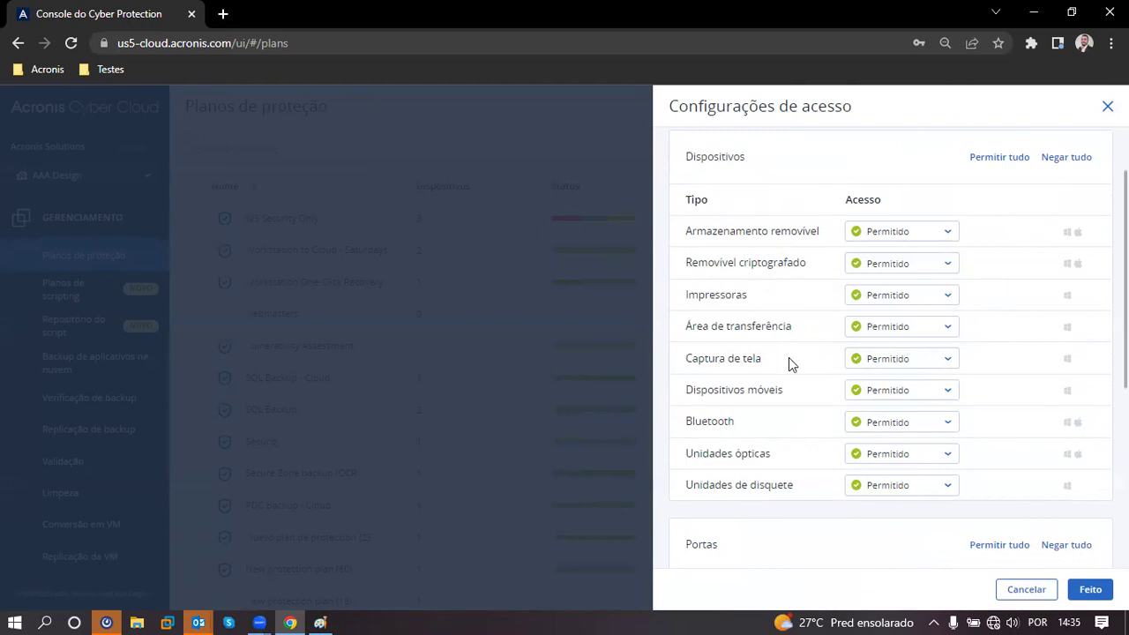
{"action": "scroll", "coordinate": [789, 359], "scroll_direction": "down", "scroll_amount": 1}
{"action": "scroll", "coordinate": [764, 419], "scroll_direction": "down", "scroll_amount": 1}
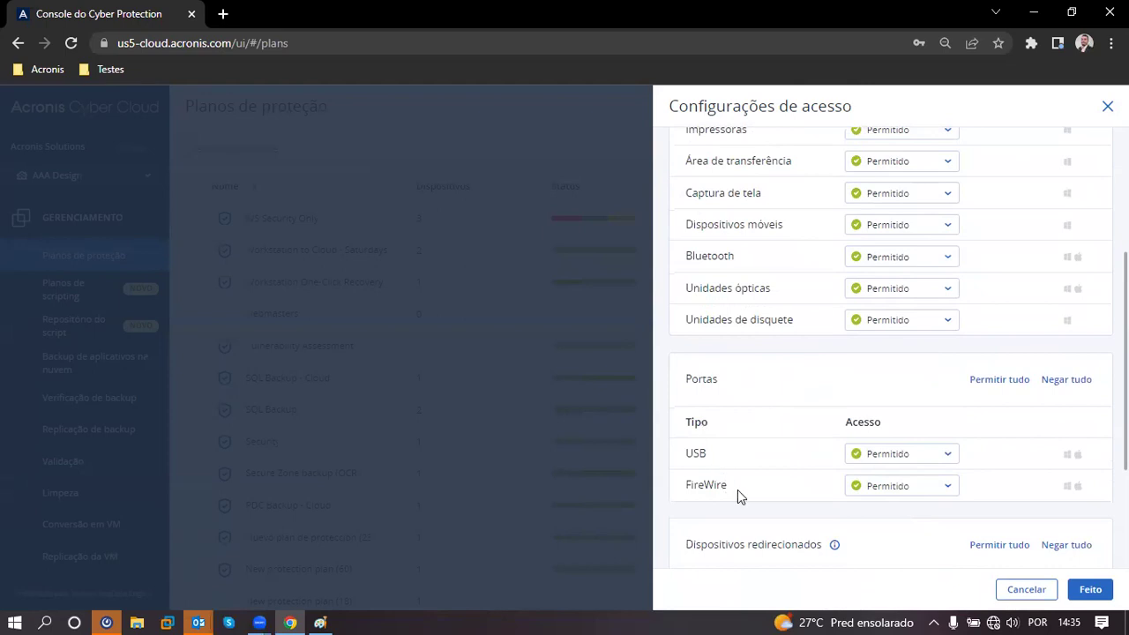
{"action": "scroll", "coordinate": [750, 476], "scroll_direction": "up", "scroll_amount": 3}
{"action": "left_click", "coordinate": [1105, 107]}
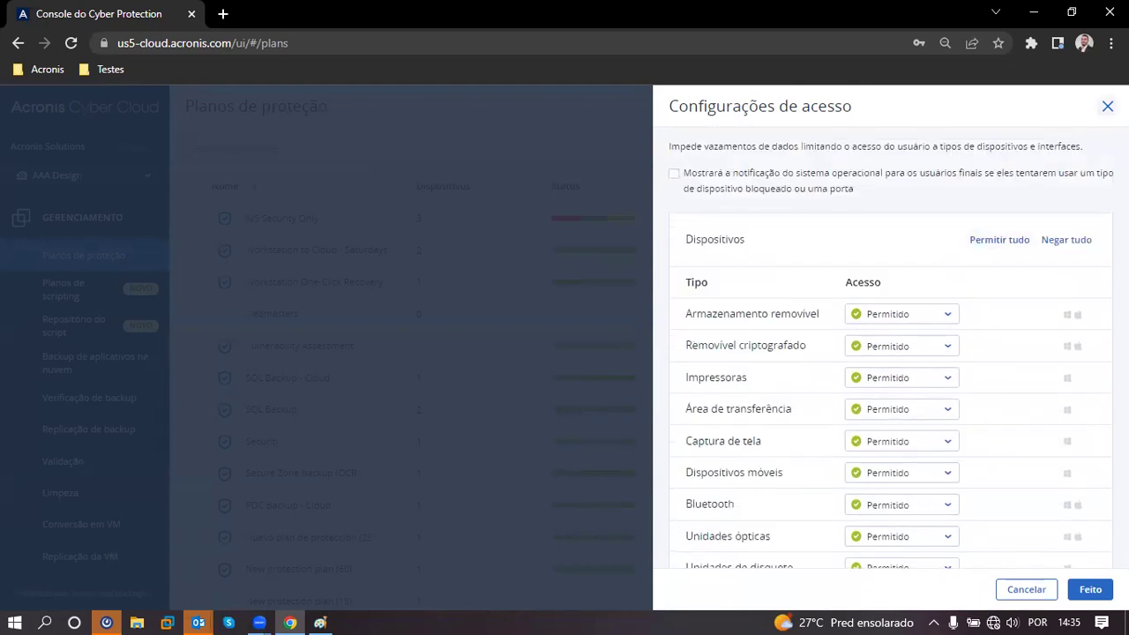
{"action": "key", "text": "Return"}
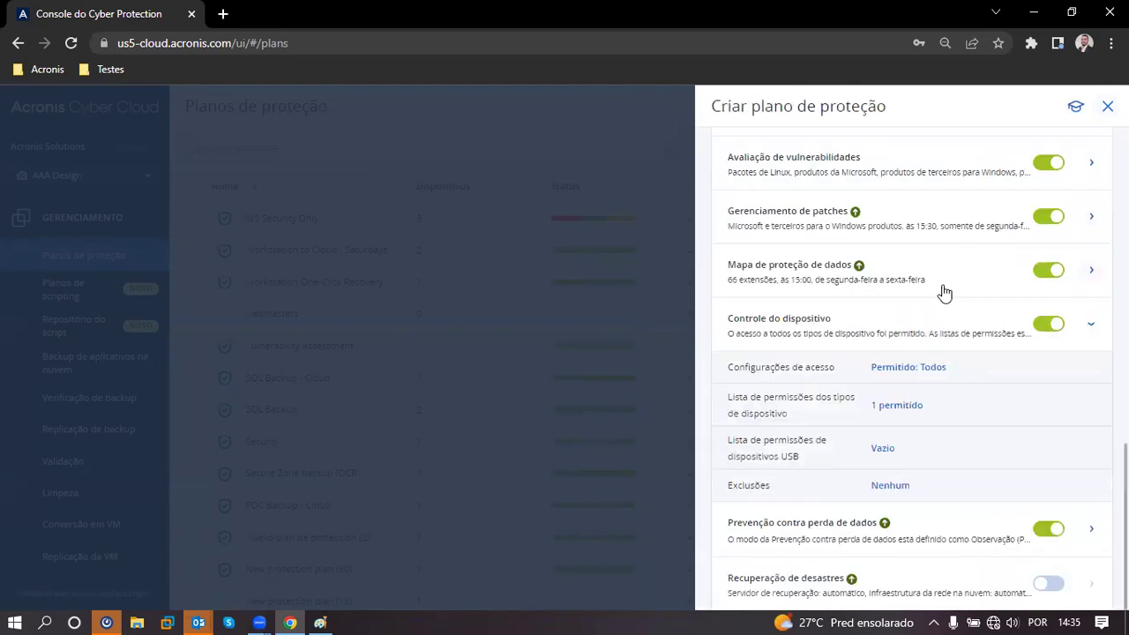
{"action": "left_click", "coordinate": [1090, 330]}
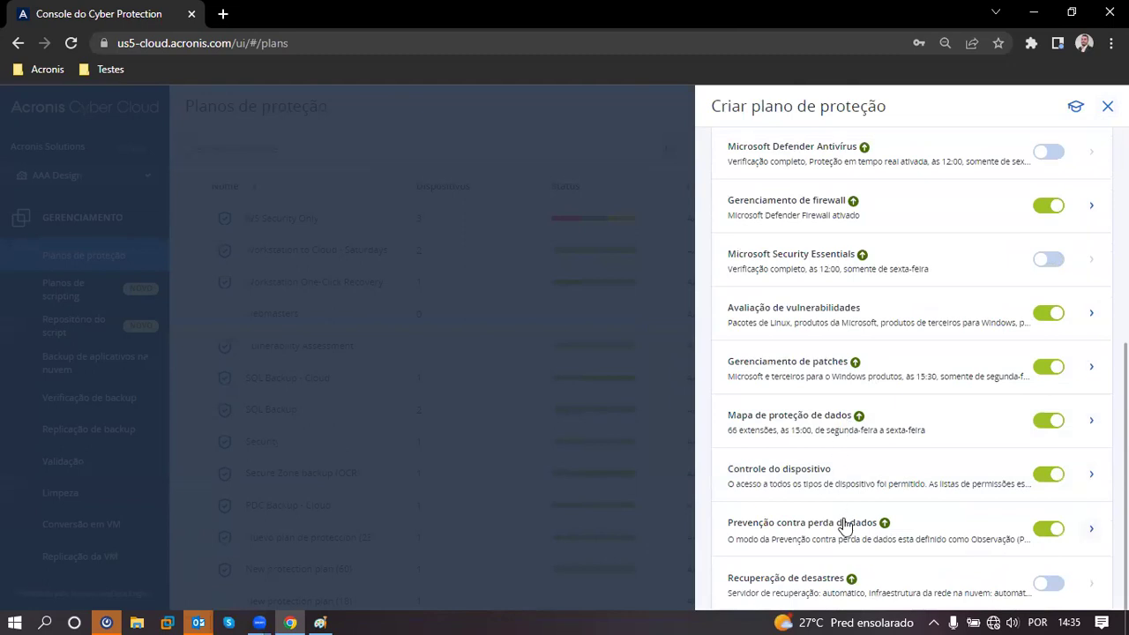
Review the mode and advanced settings of Prevenção contra perda de dados and collapse the section.
{"action": "left_click", "coordinate": [1090, 530]}
{"action": "scroll", "coordinate": [917, 446], "scroll_direction": "down", "scroll_amount": 2}
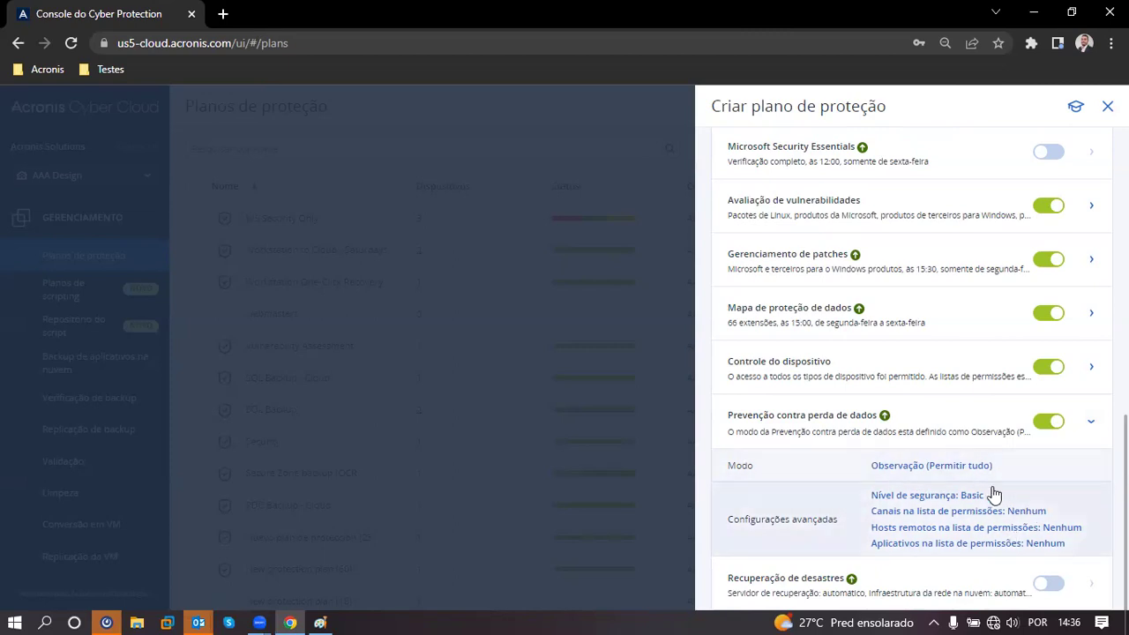
{"action": "left_click", "coordinate": [1092, 422]}
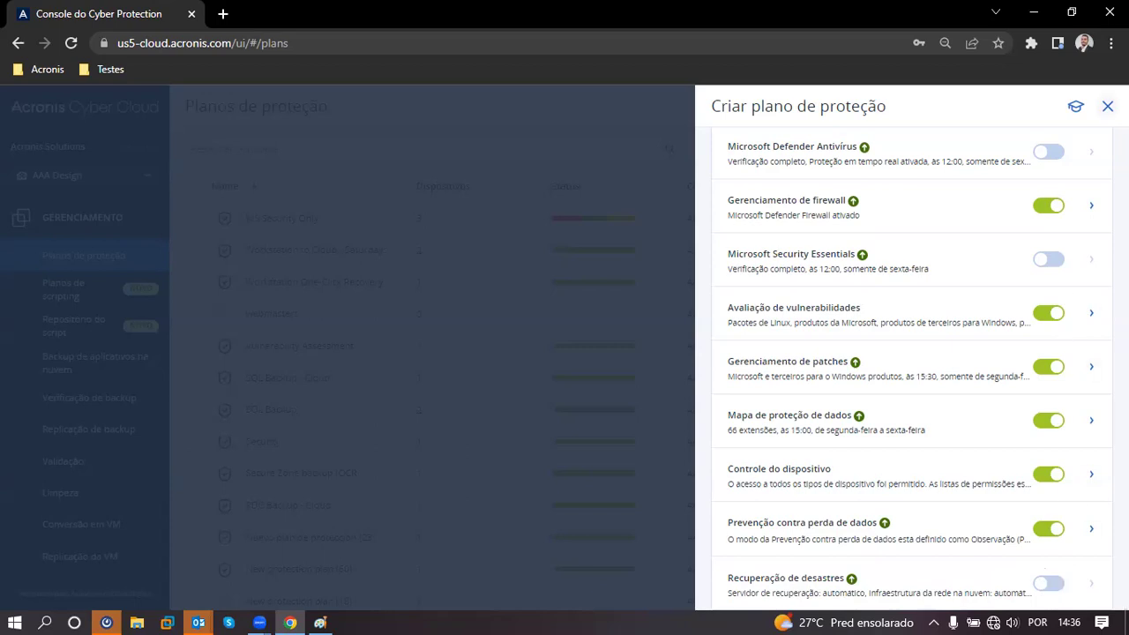
Close the new protection plan without saving it and display the list under Todos os dispositivos.
{"action": "left_click", "coordinate": [1107, 106]}
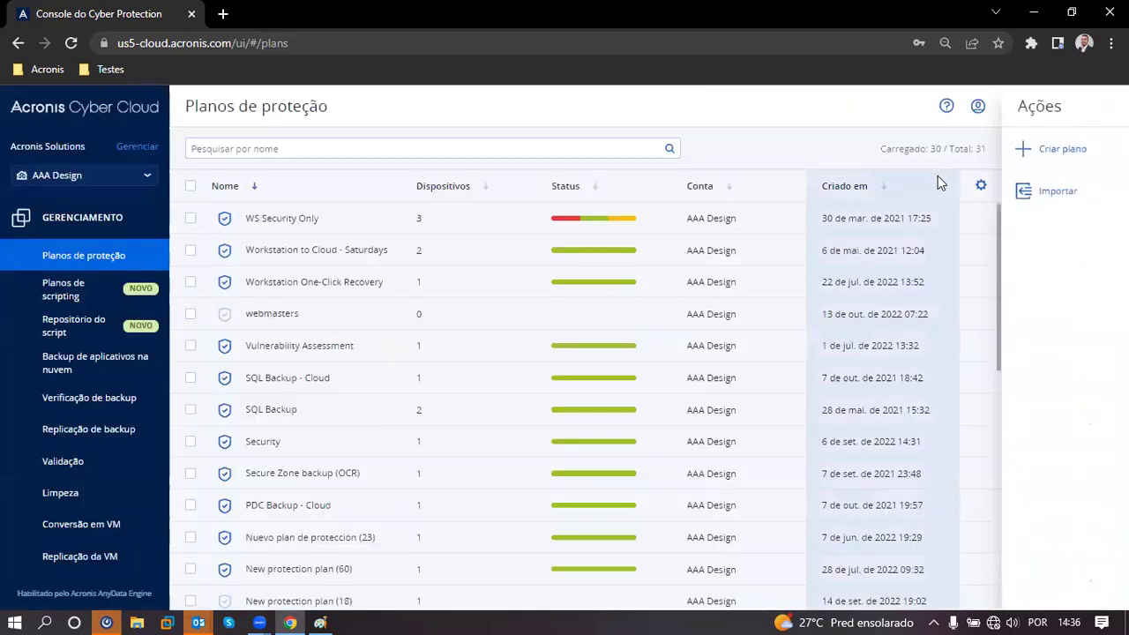
{"action": "scroll", "coordinate": [99, 333], "scroll_direction": "up", "scroll_amount": 3}
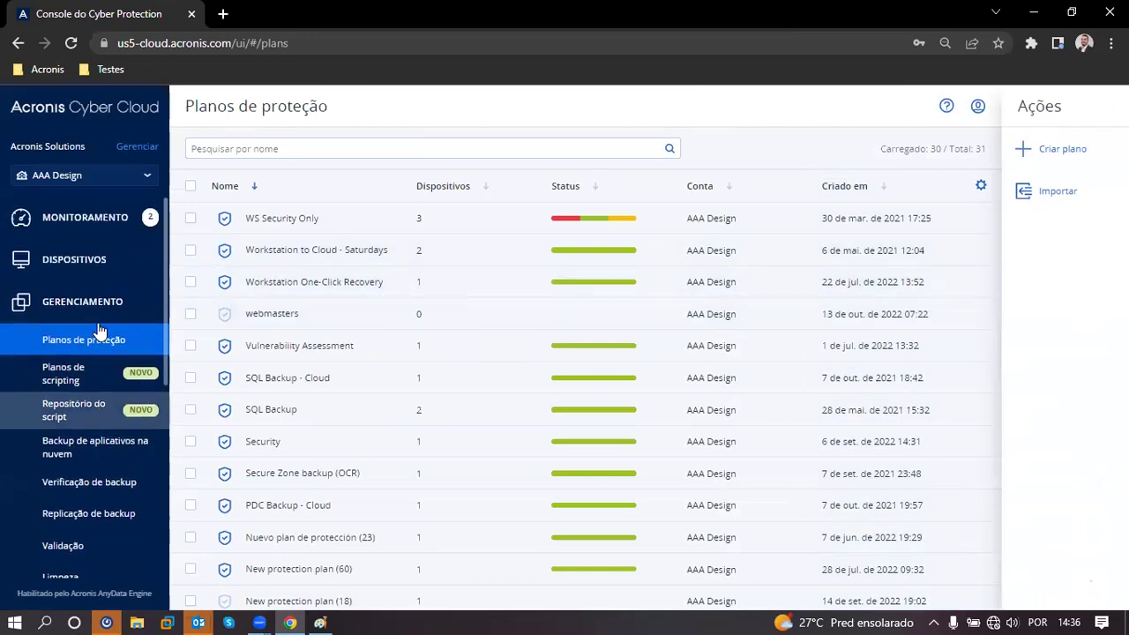
{"action": "left_click", "coordinate": [130, 256]}
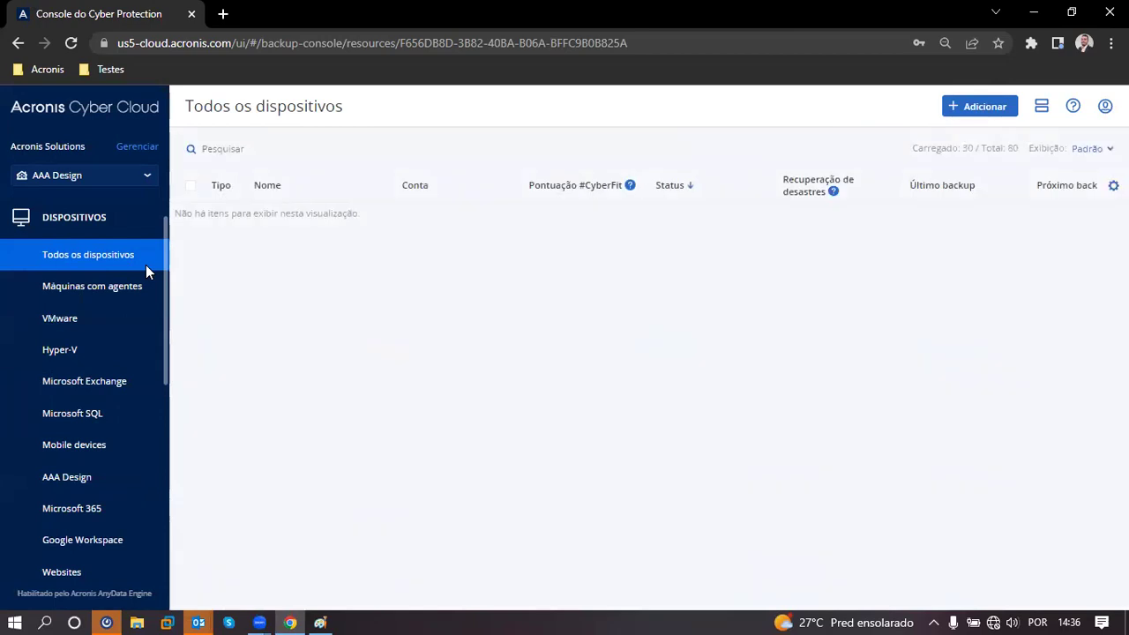
{"action": "left_click", "coordinate": [70, 282]}
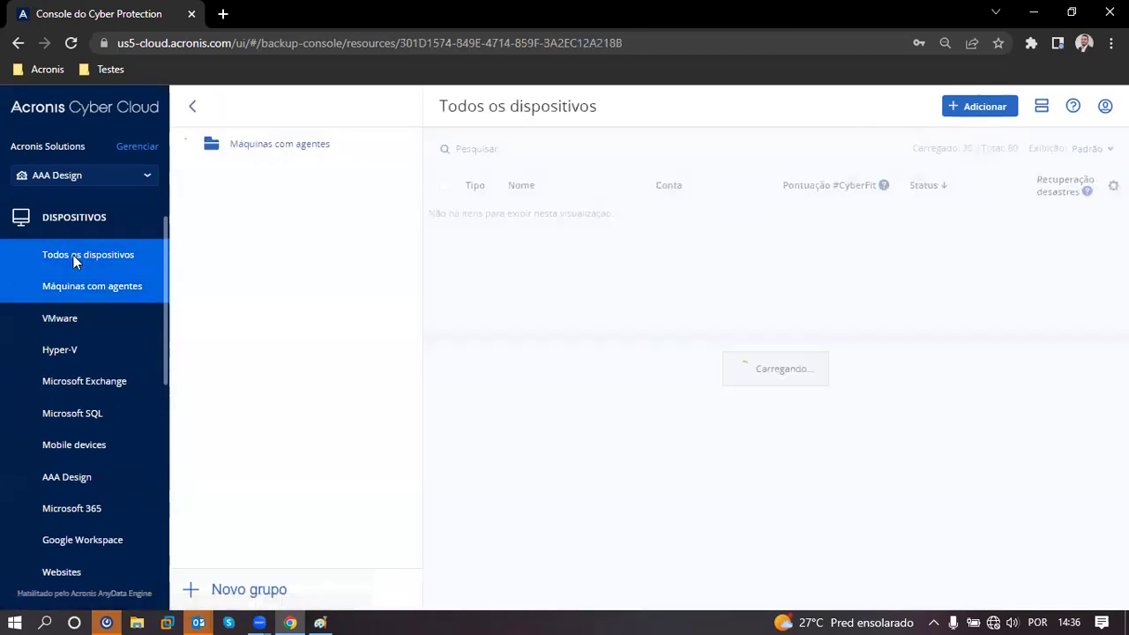
{"action": "left_click", "coordinate": [74, 255]}
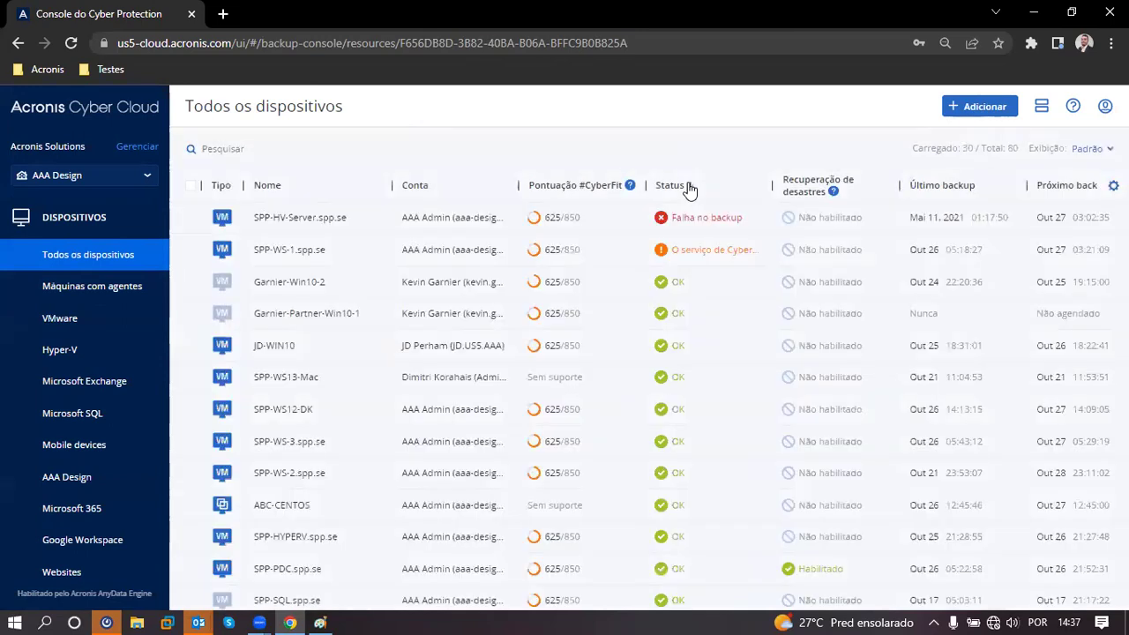
{"action": "left_click", "coordinate": [688, 188]}
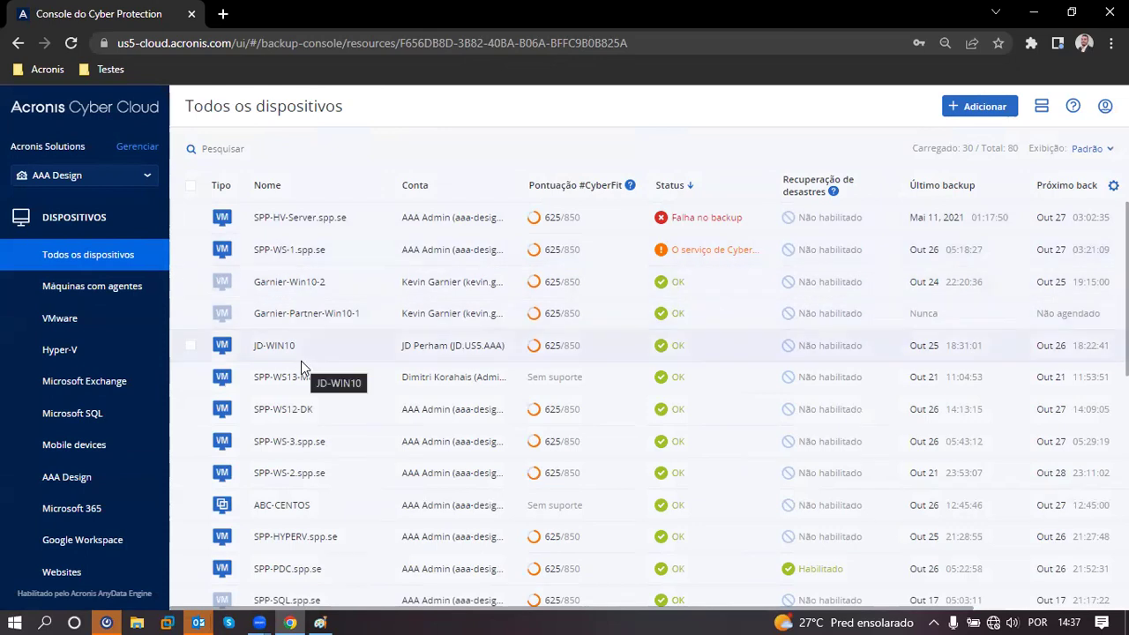
Select the device SPP-EXCHANGE.spp.se and show its recovery points stored in //10.14.196.30/Backup/.
{"action": "scroll", "coordinate": [301, 364], "scroll_direction": "down", "scroll_amount": 1}
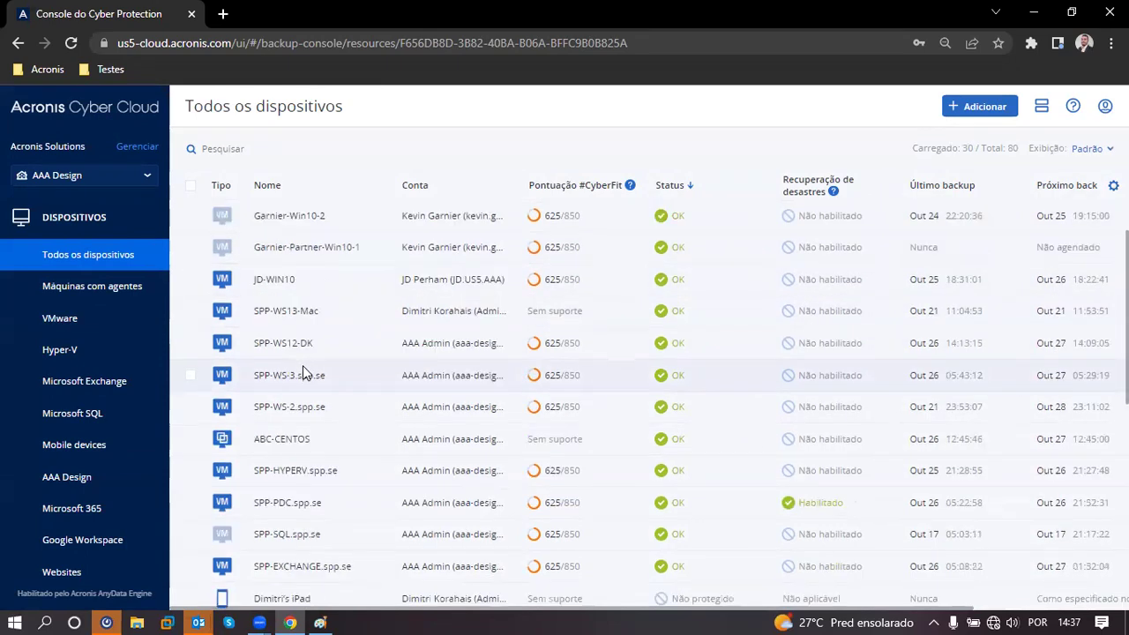
{"action": "left_click", "coordinate": [189, 566]}
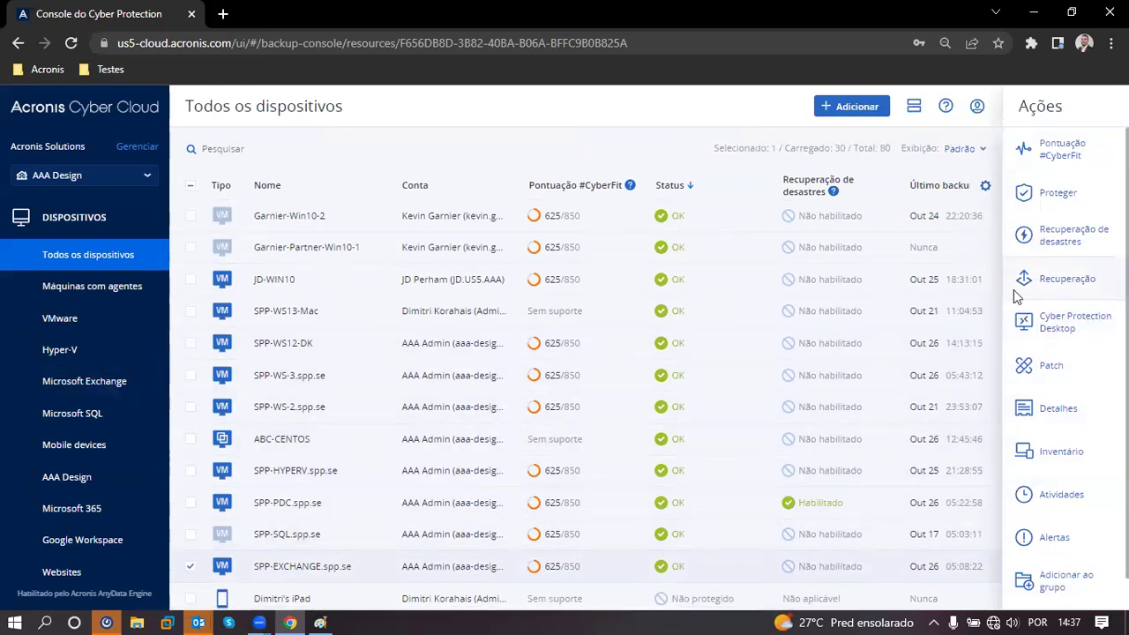
{"action": "left_click", "coordinate": [43, 260]}
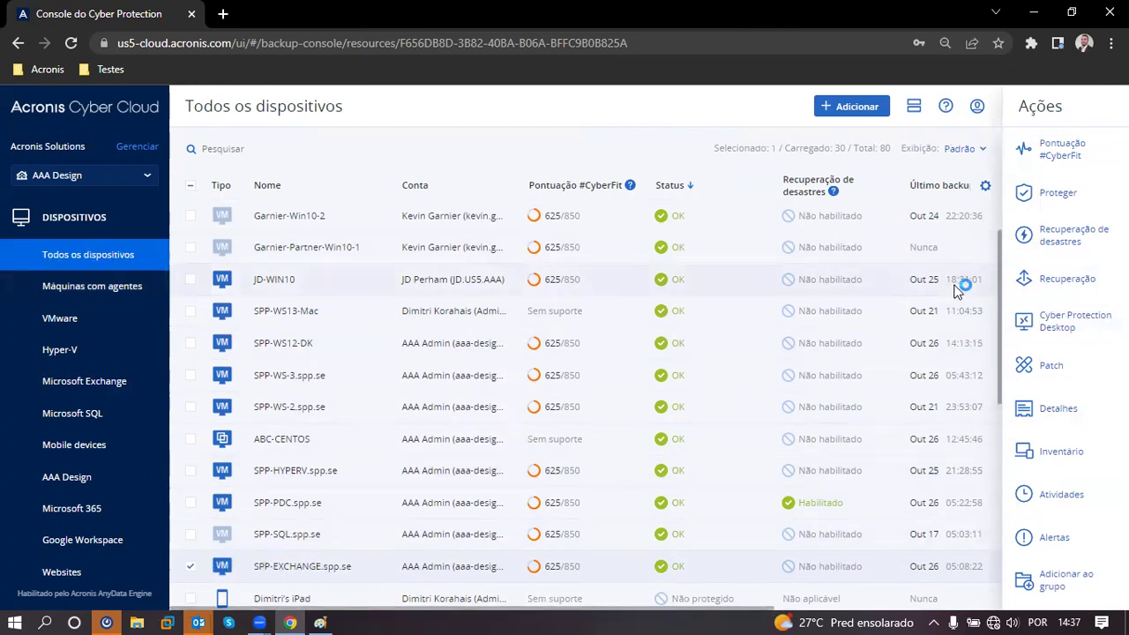
{"action": "left_click", "coordinate": [1065, 284]}
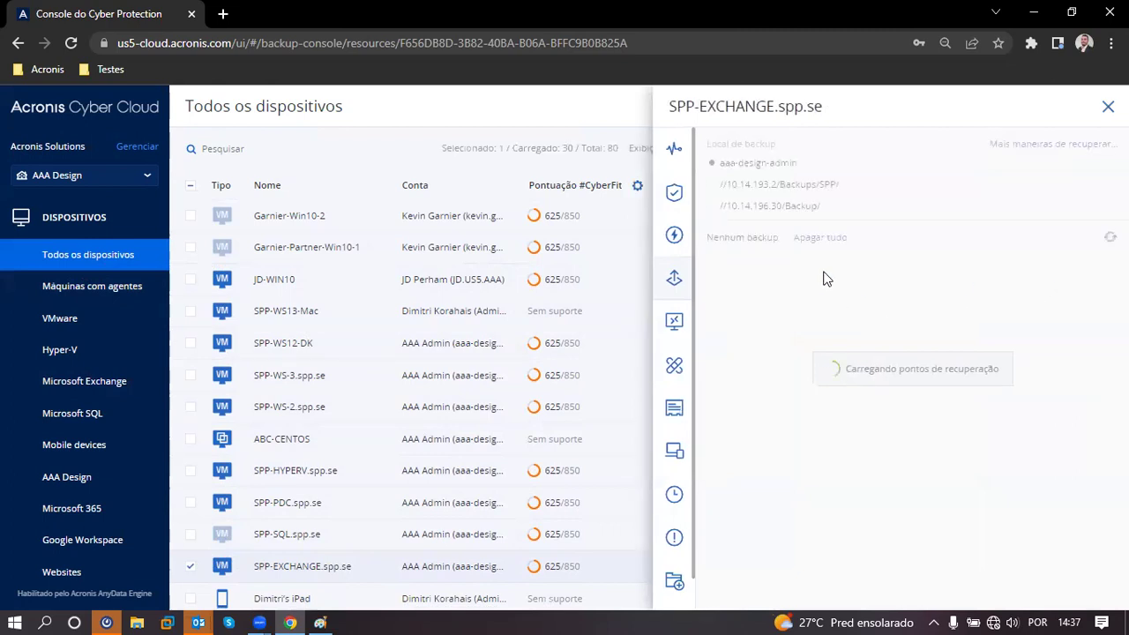
{"action": "left_click", "coordinate": [715, 187]}
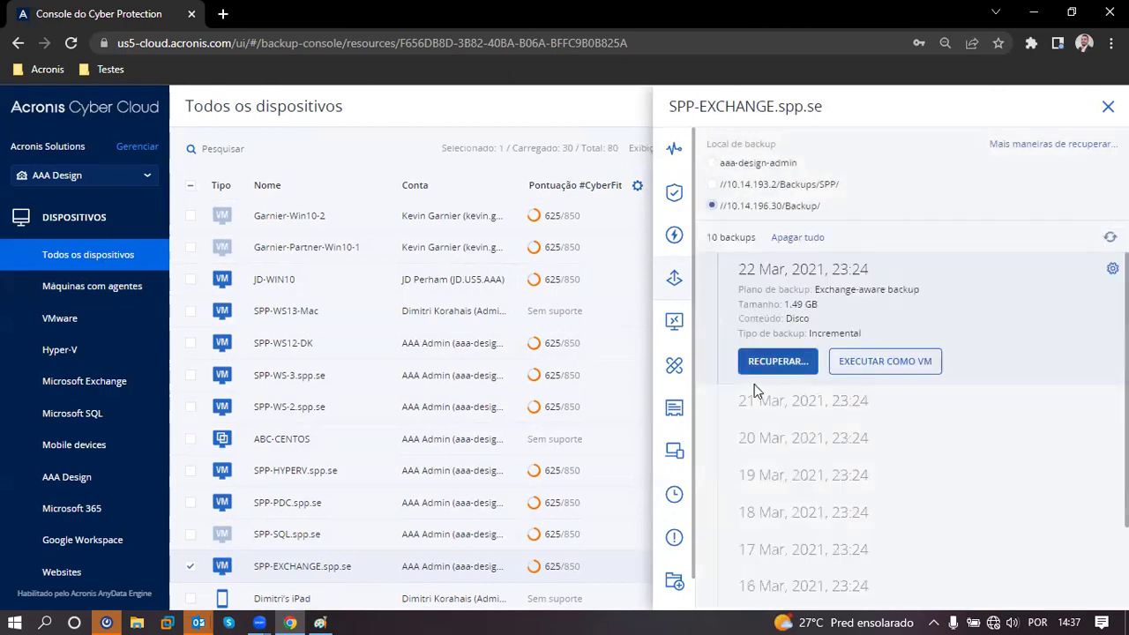
Try to browse the files and folders of the 22 Mar, 2021, 23:24 backup for recovery, dismissing the error dialog.
{"action": "left_click", "coordinate": [776, 365]}
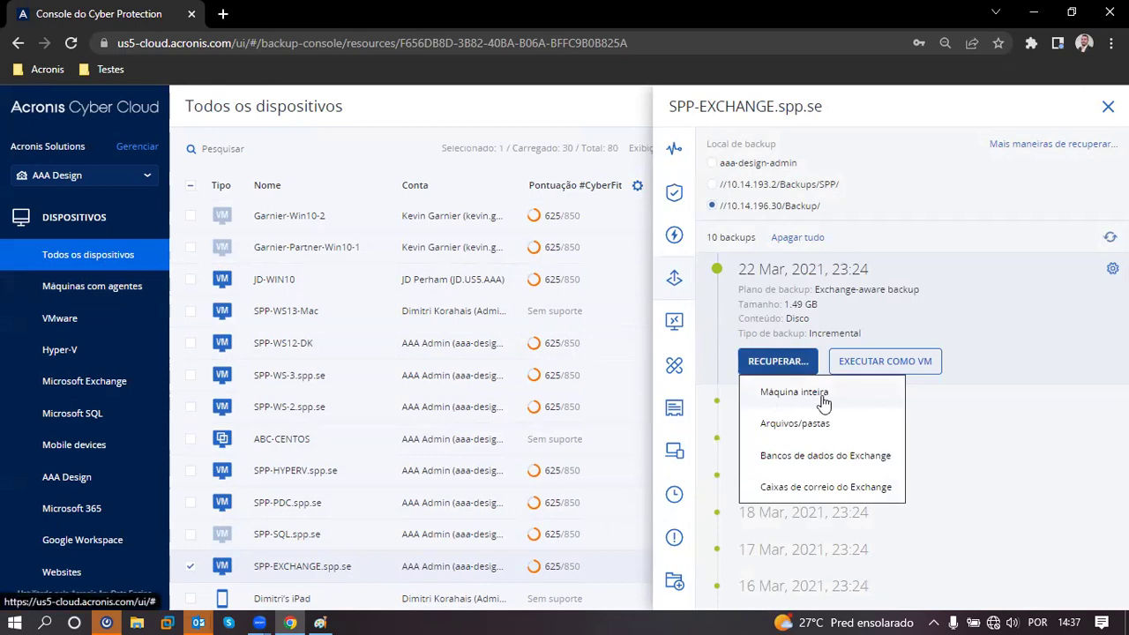
{"action": "left_click", "coordinate": [796, 426]}
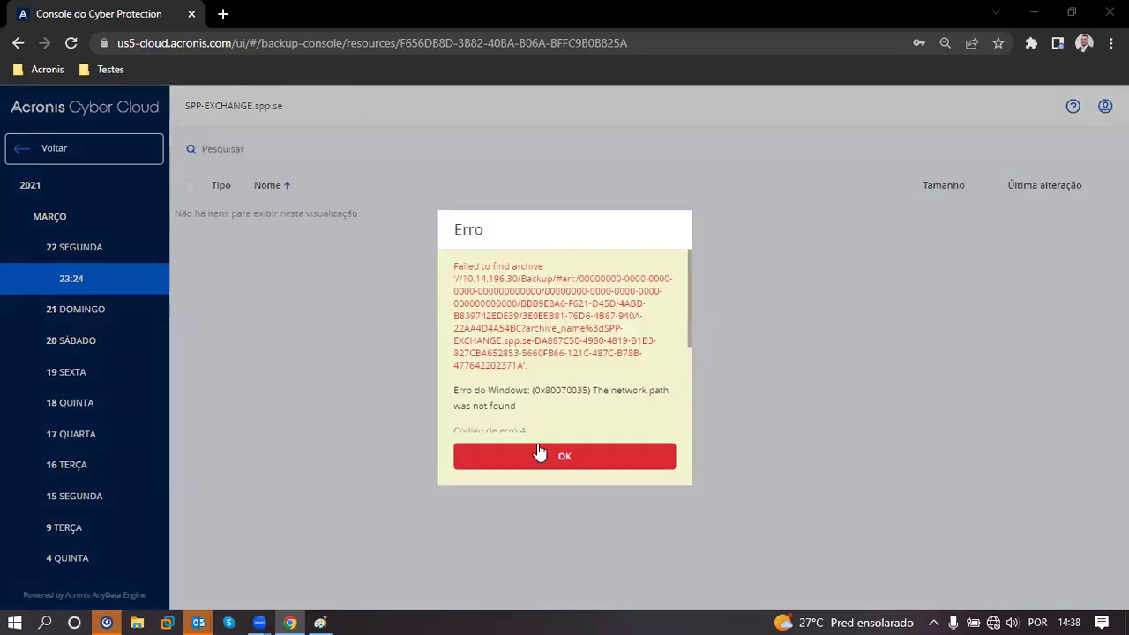
{"action": "left_click", "coordinate": [540, 453]}
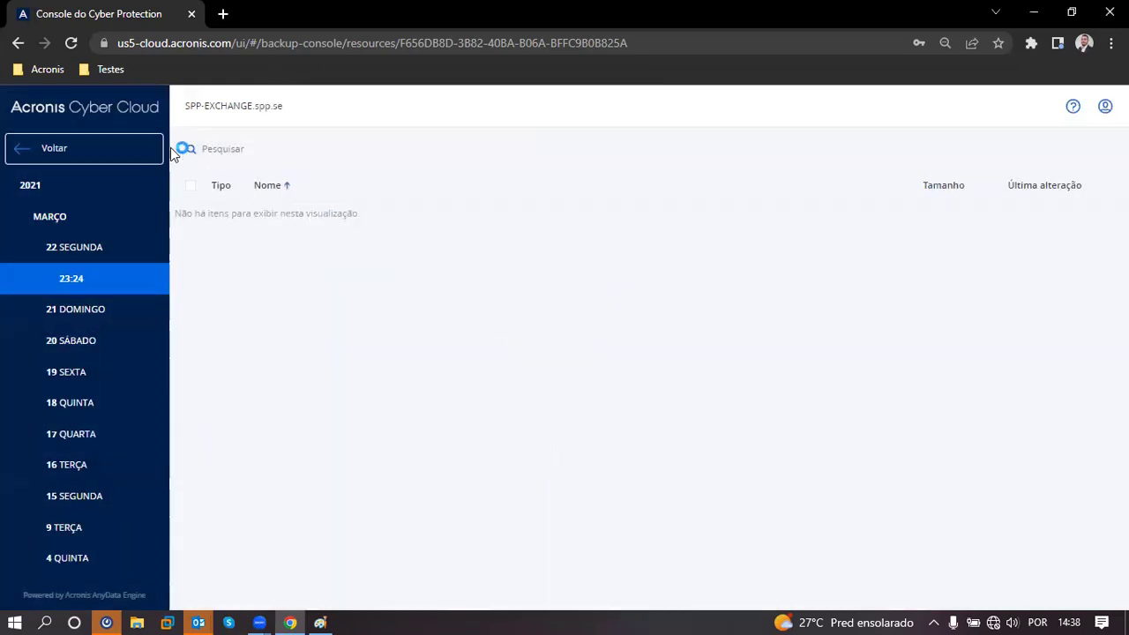
Return to the device list, switch the selection from SPP-EXCHANGE.spp.se to SPP-WS-2.spp.se and show its recovery points.
{"action": "left_click", "coordinate": [126, 151]}
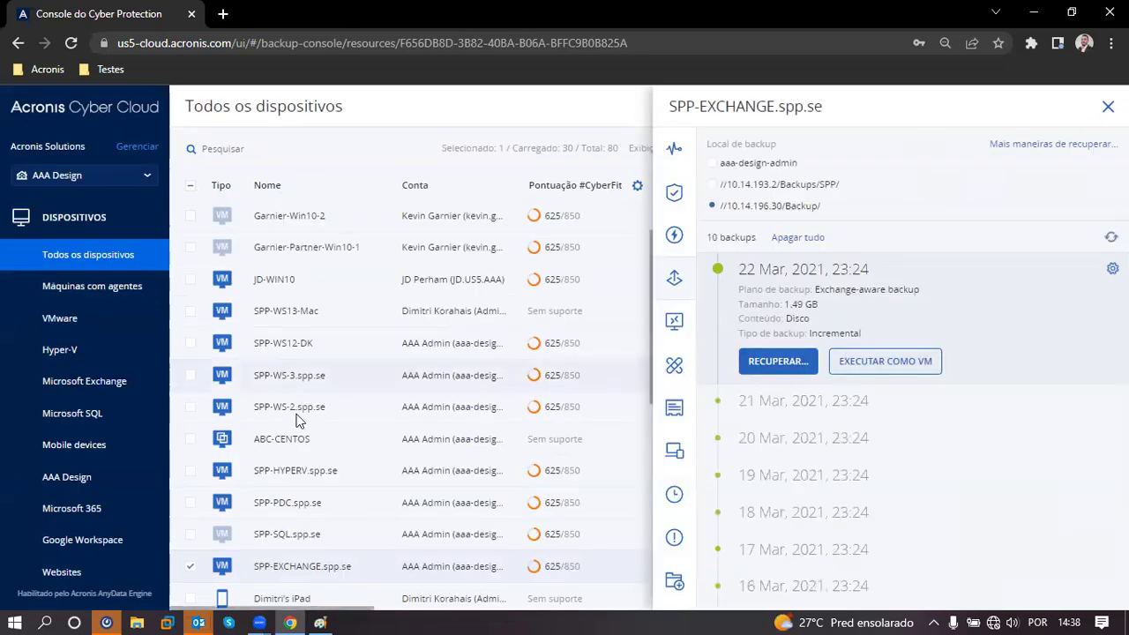
{"action": "left_click", "coordinate": [191, 569]}
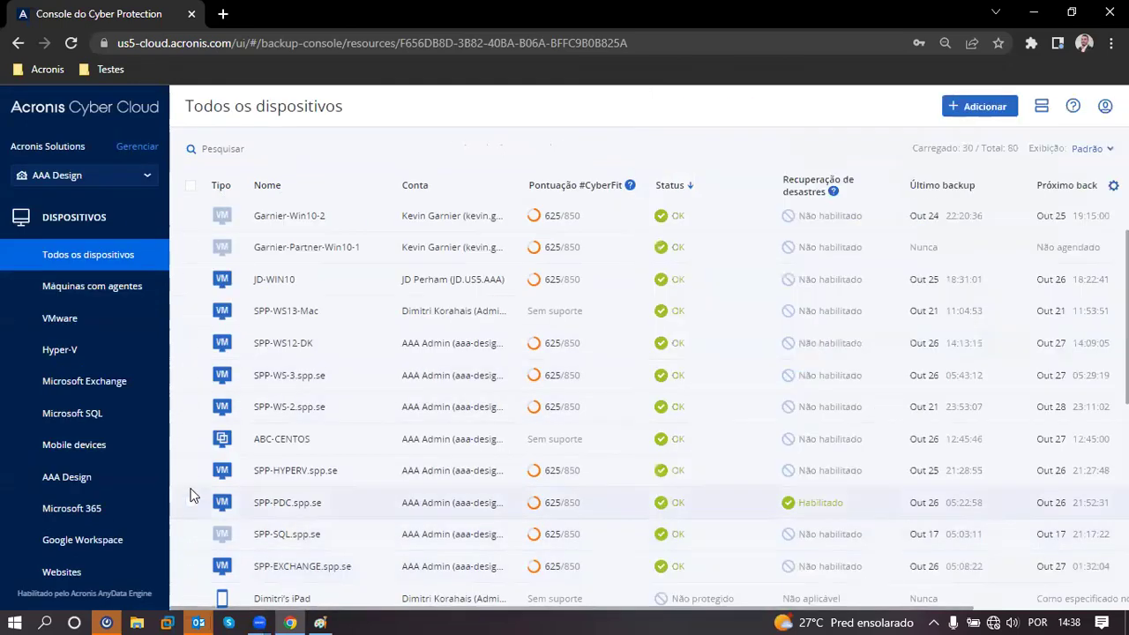
{"action": "left_click", "coordinate": [191, 408]}
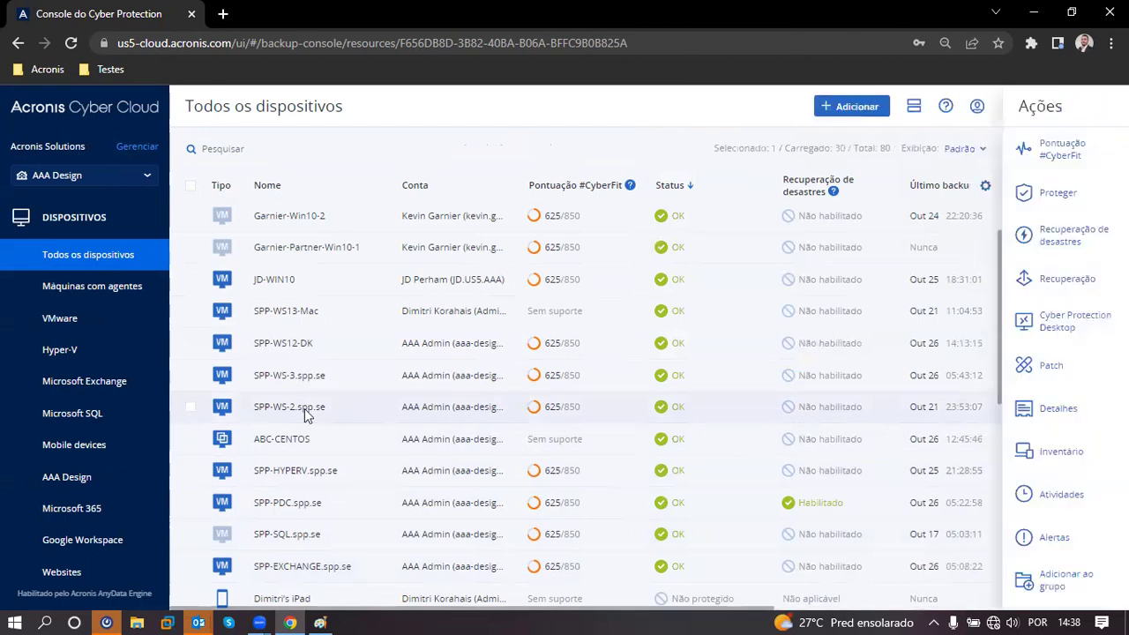
{"action": "left_click", "coordinate": [1054, 279]}
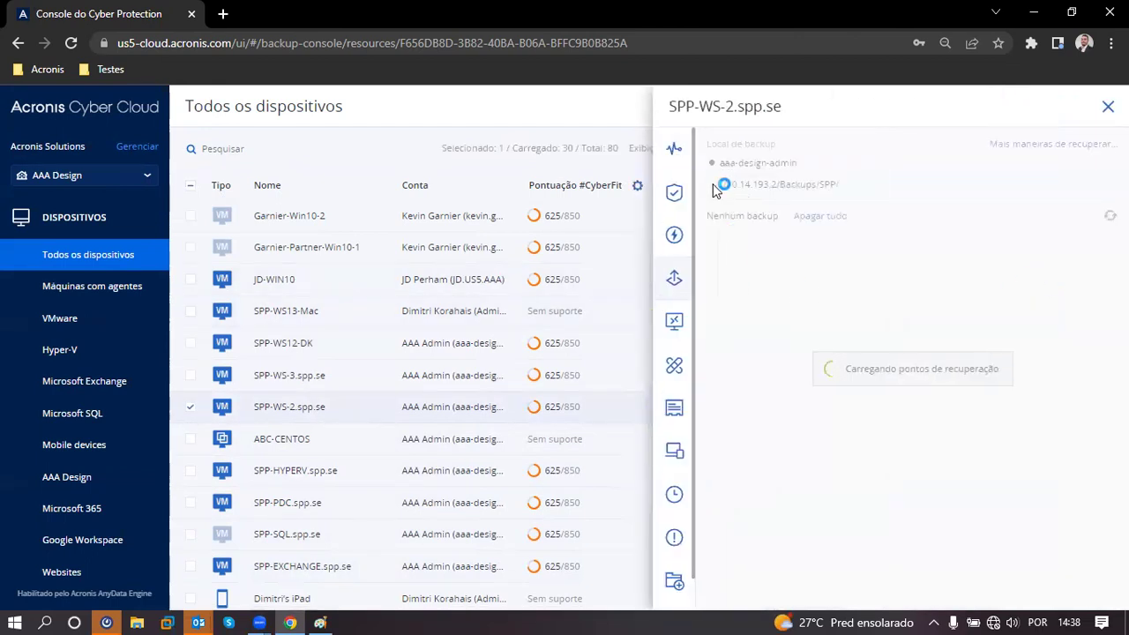
Browse the files and folders of the 21 Out, 23:11 backup, select bootwiz on C: to view its recovery actions, and return to the recovery points.
{"action": "left_click", "coordinate": [764, 340]}
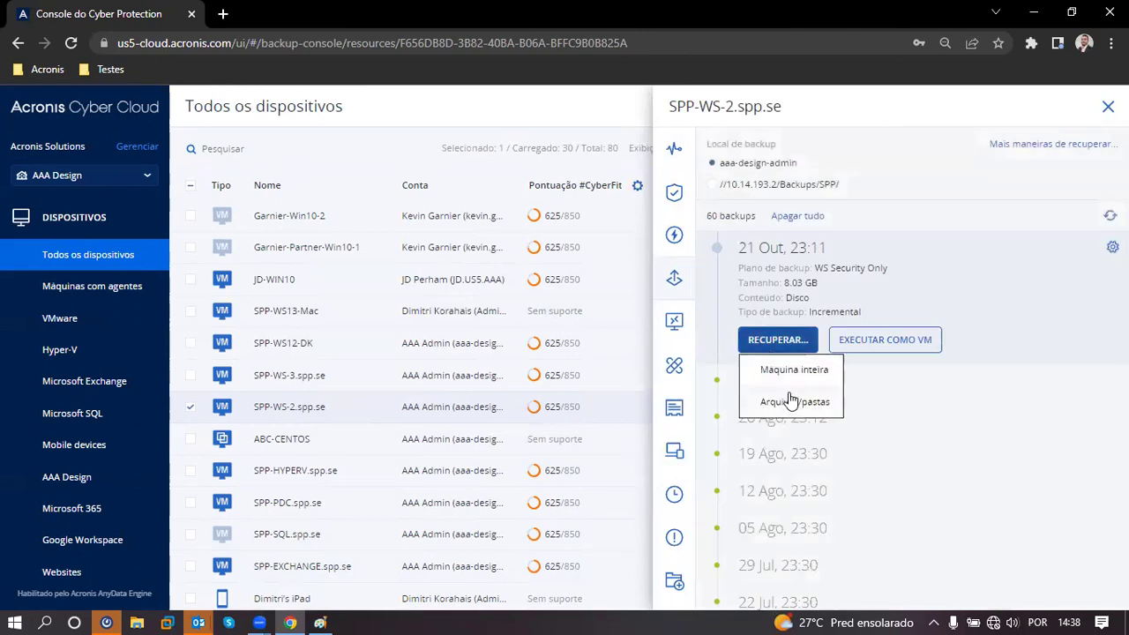
{"action": "left_click", "coordinate": [789, 397]}
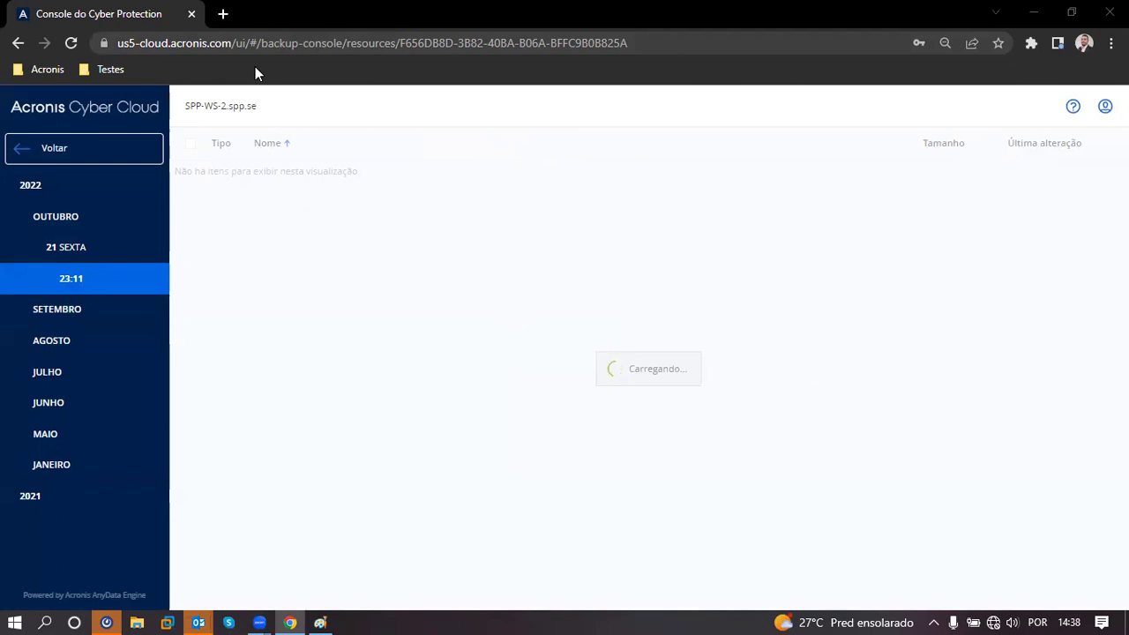
{"action": "left_click", "coordinate": [259, 179]}
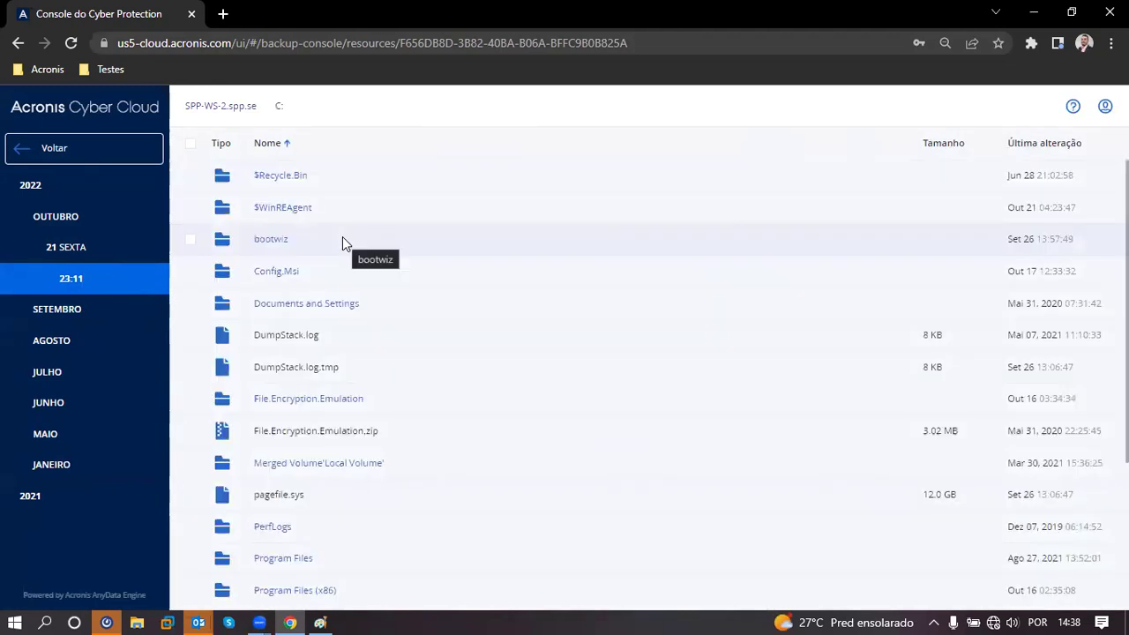
{"action": "left_click", "coordinate": [190, 240]}
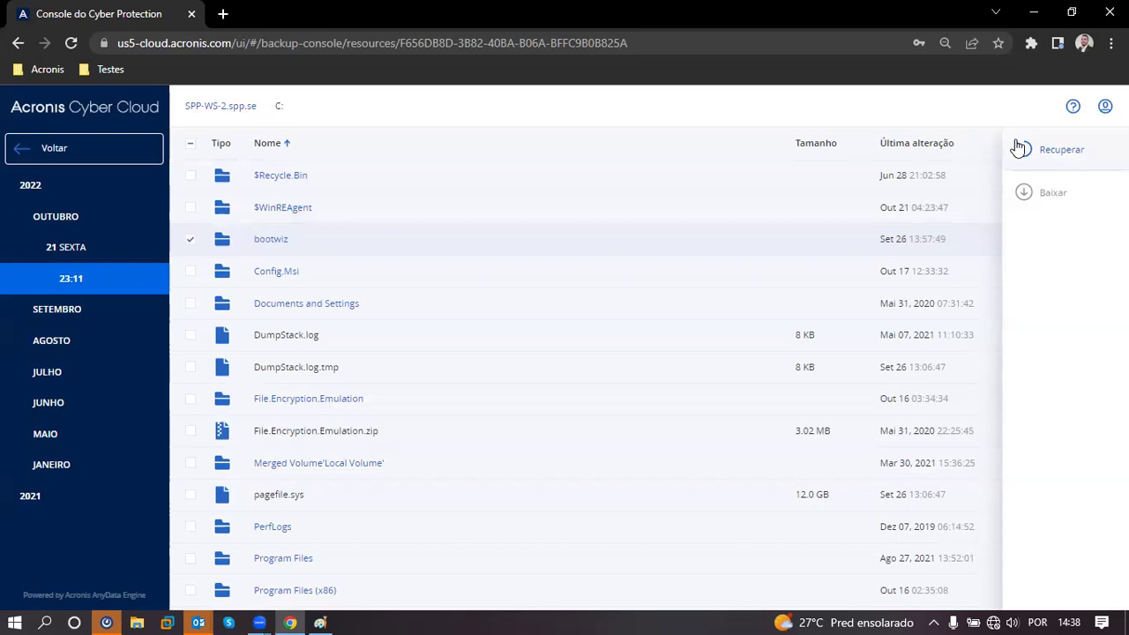
{"action": "left_click", "coordinate": [72, 147]}
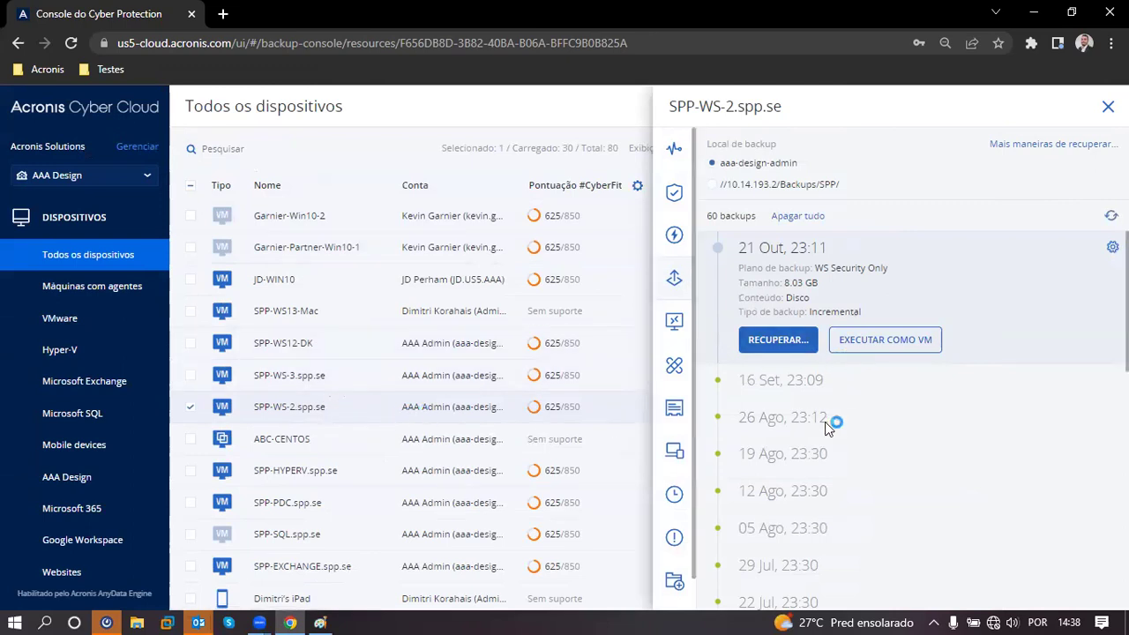
Highlight the details of the 21 Out, 23:11 backup and display the Cyber Protection Desktop remote connection options for SPP-WS-2.spp.se.
{"action": "left_click_drag", "start_coordinate": [864, 312], "coordinate": [721, 272]}
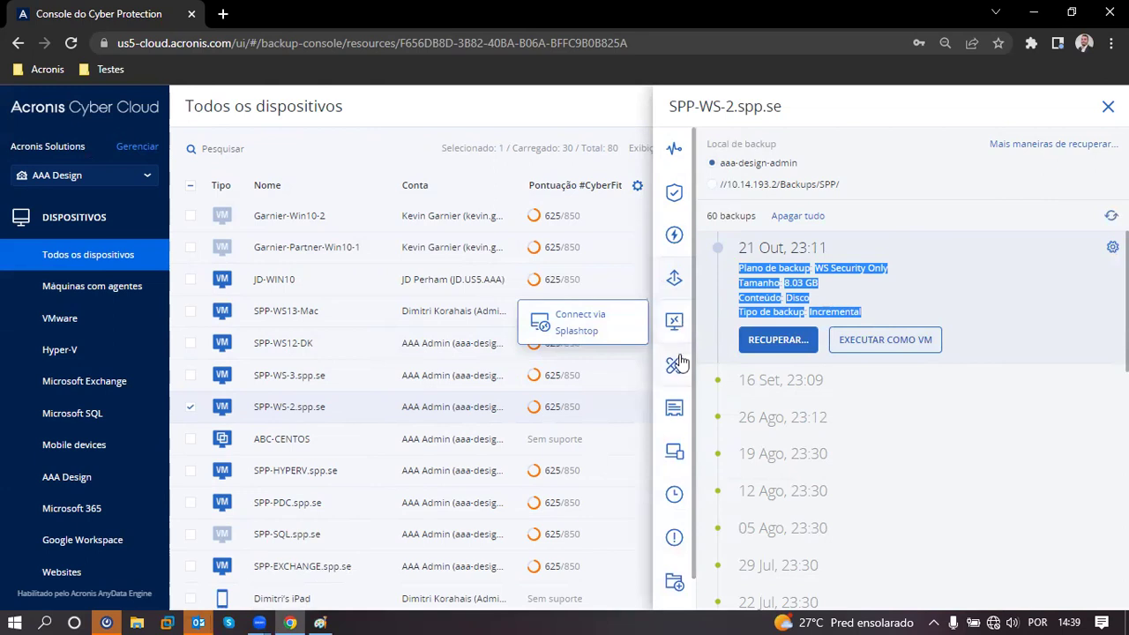
{"action": "left_click", "coordinate": [673, 321]}
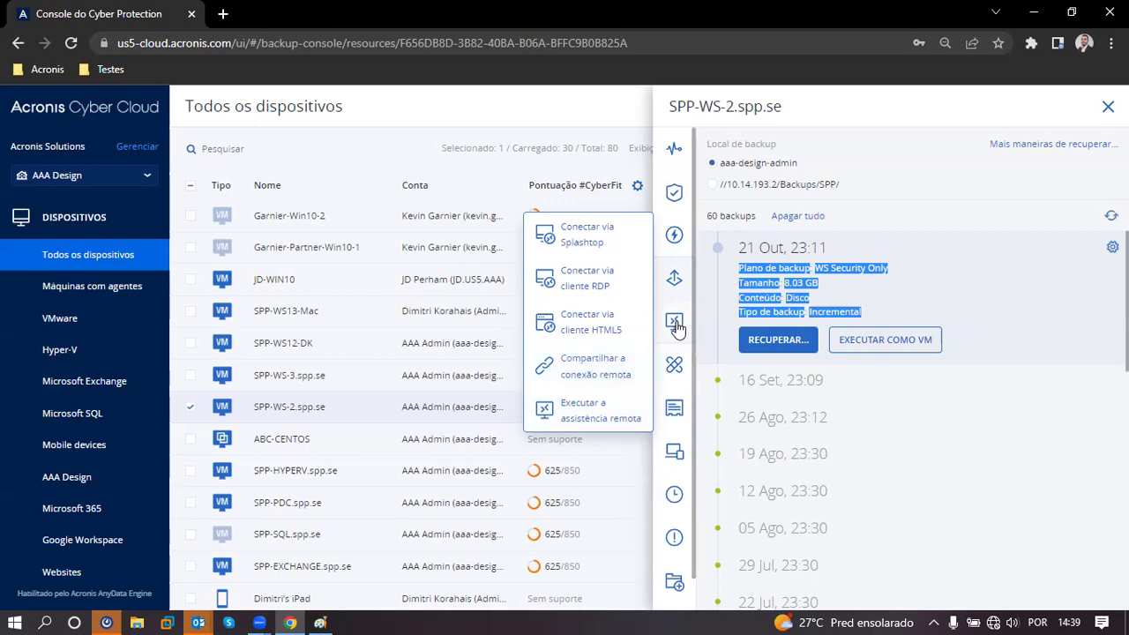
Review the hardware inventory of SPP-WS-2.spp.se from start to end and close the device details.
{"action": "left_click", "coordinate": [674, 452]}
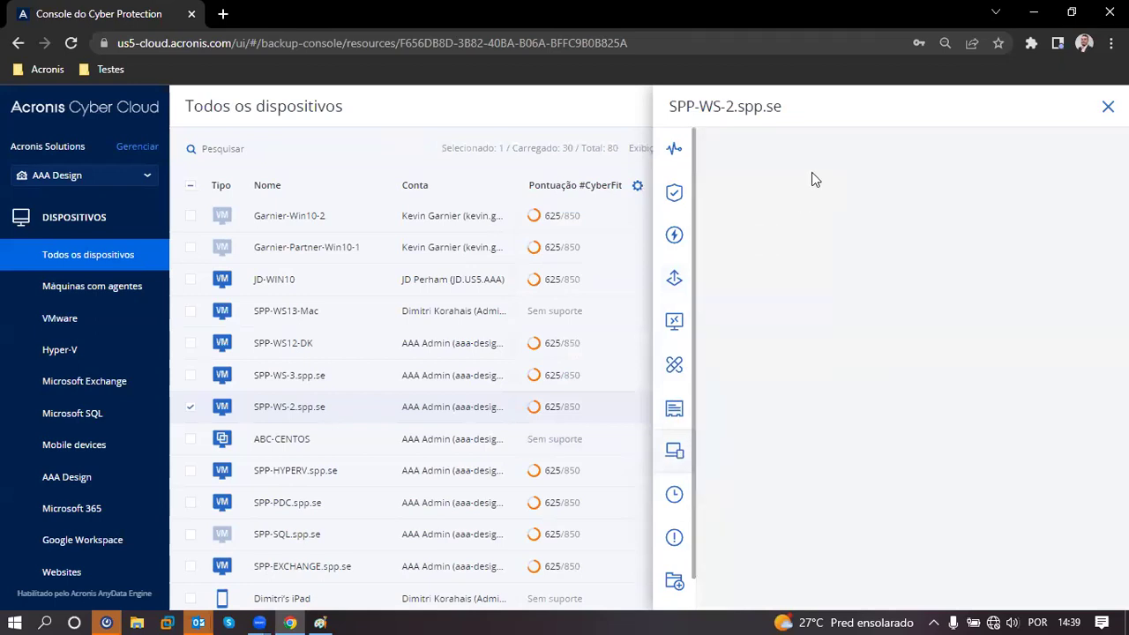
{"action": "left_click", "coordinate": [806, 148]}
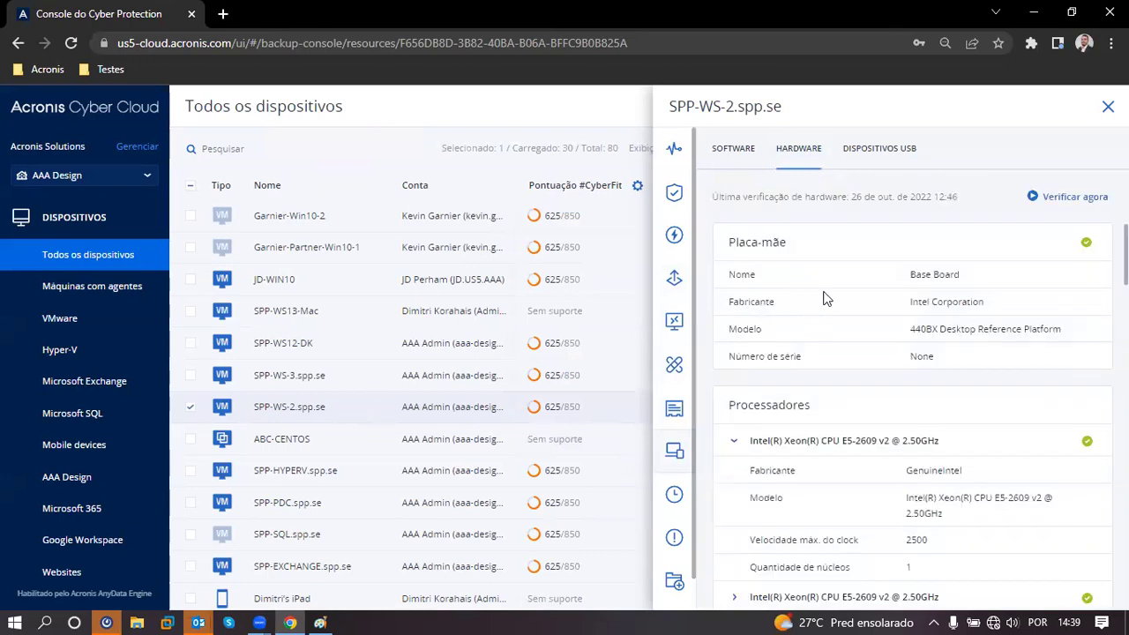
{"action": "scroll", "coordinate": [828, 296], "scroll_direction": "down", "scroll_amount": 10}
{"action": "scroll", "coordinate": [864, 286], "scroll_direction": "down", "scroll_amount": 10}
{"action": "scroll", "coordinate": [873, 294], "scroll_direction": "up", "scroll_amount": 10}
{"action": "scroll", "coordinate": [876, 295], "scroll_direction": "up", "scroll_amount": 8}
{"action": "key", "text": "Escape"}
Display Todos os usuarios of the Acronis Sales Engineers organization in the Microsoft 365 devices.
{"action": "scroll", "coordinate": [88, 441], "scroll_direction": "down", "scroll_amount": 2}
{"action": "left_click", "coordinate": [101, 430]}
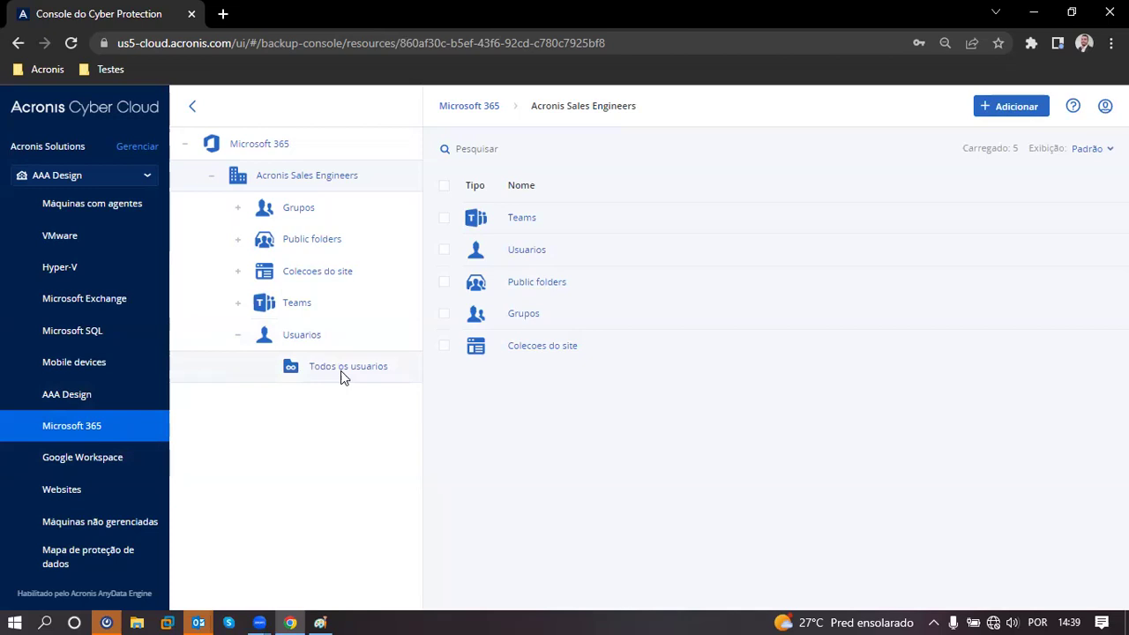
{"action": "left_click", "coordinate": [341, 370]}
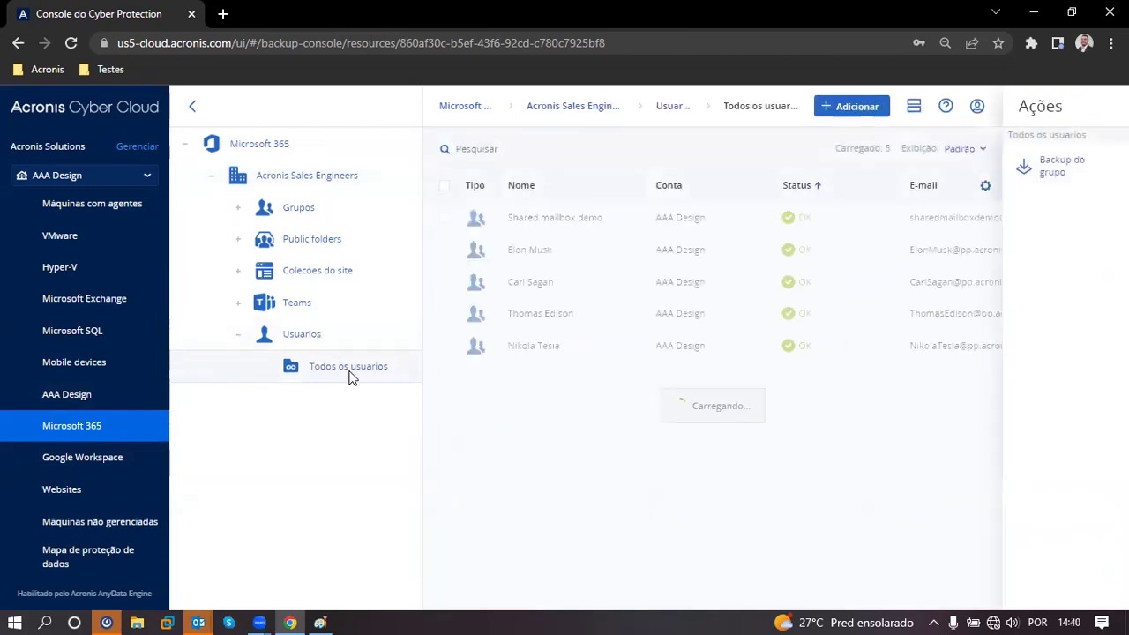
Select the user Elon Musk, show the recovery points and display the recovery options of the most recent OneDrive backup.
{"action": "left_click", "coordinate": [541, 251]}
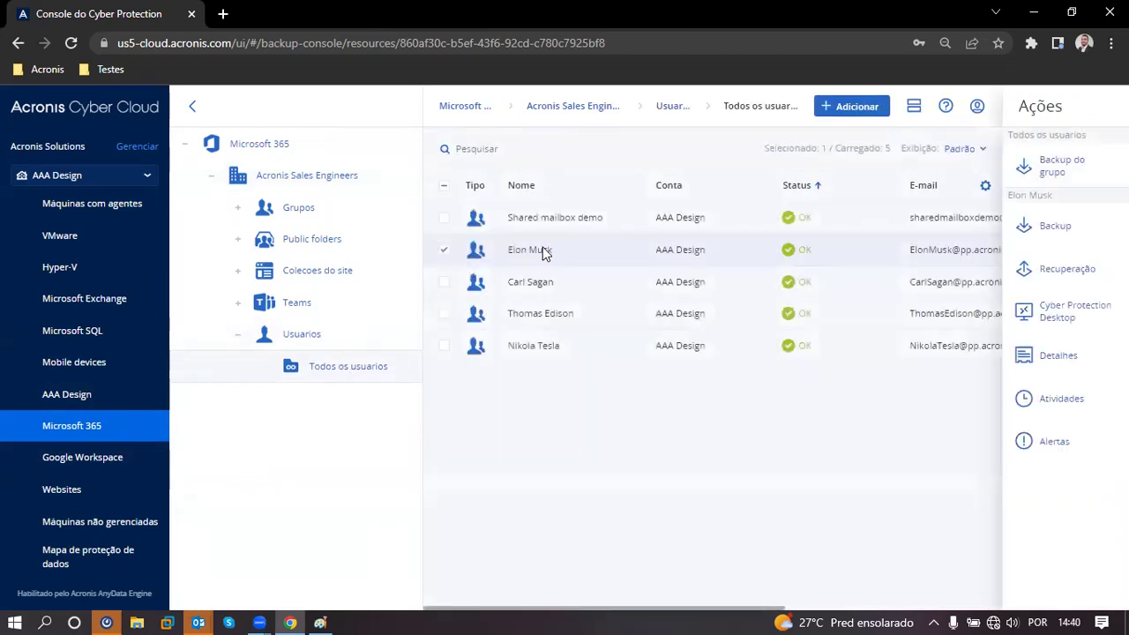
{"action": "left_click", "coordinate": [1061, 273]}
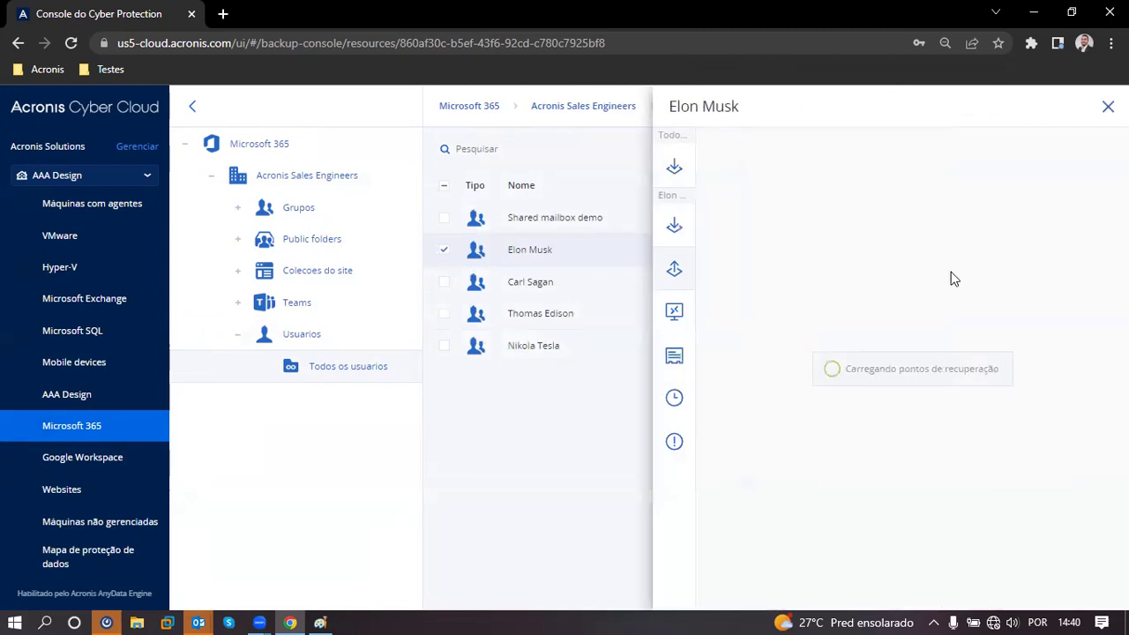
{"action": "left_click", "coordinate": [799, 331]}
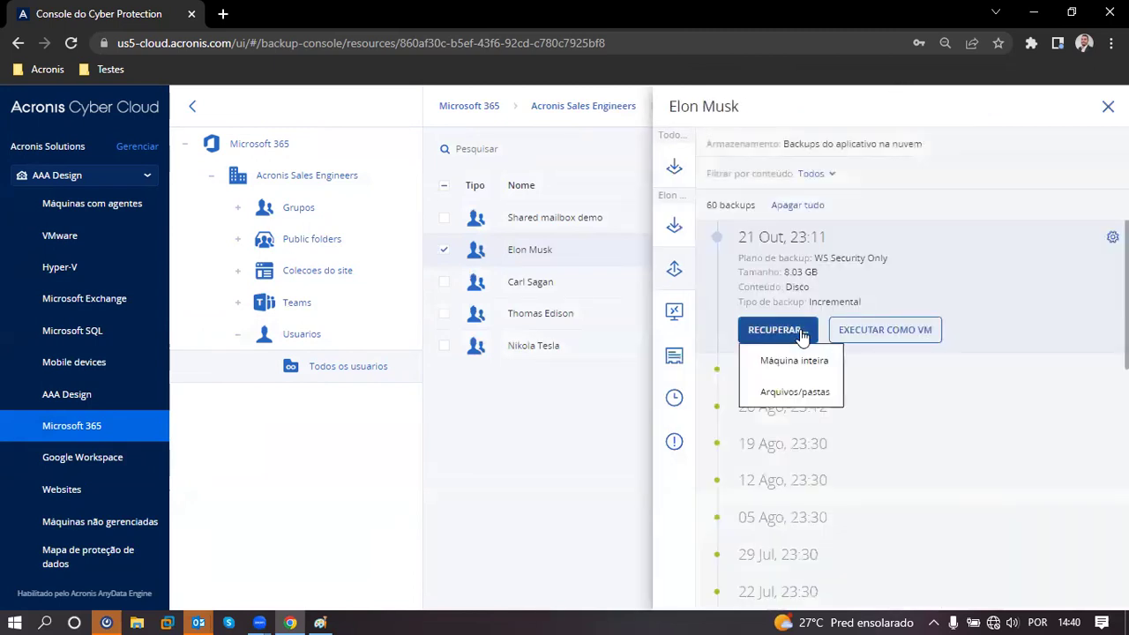
{"action": "left_click", "coordinate": [796, 335]}
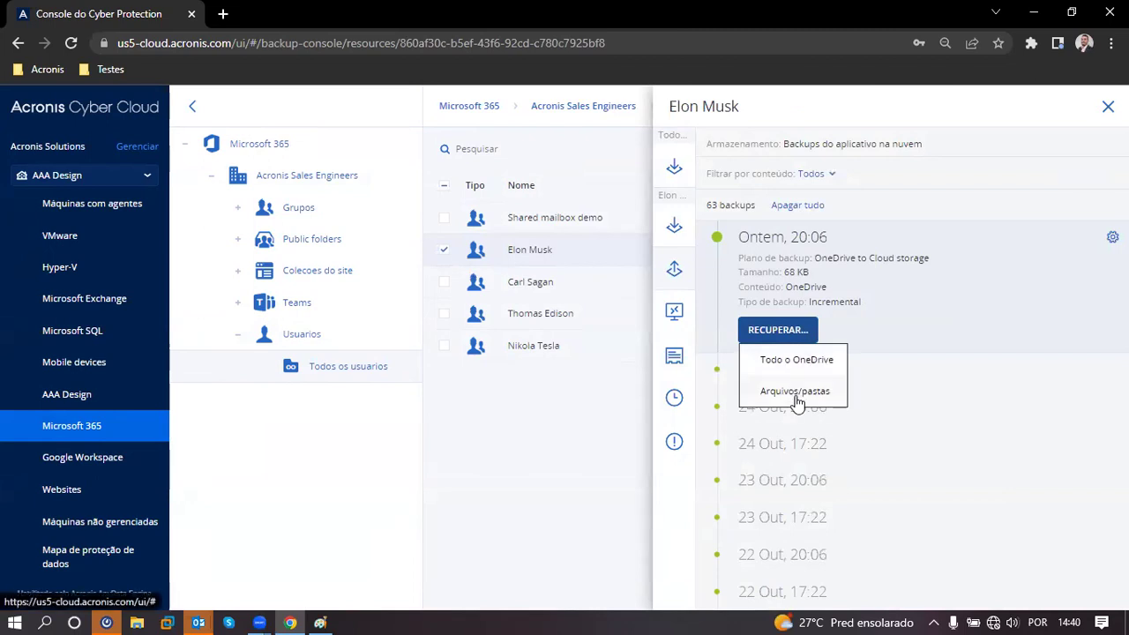
Switch the selection to Shared mailbox demo and show its recovery points.
{"action": "left_click", "coordinate": [443, 253]}
{"action": "left_click", "coordinate": [443, 254]}
{"action": "left_click", "coordinate": [443, 254]}
{"action": "left_click", "coordinate": [444, 218]}
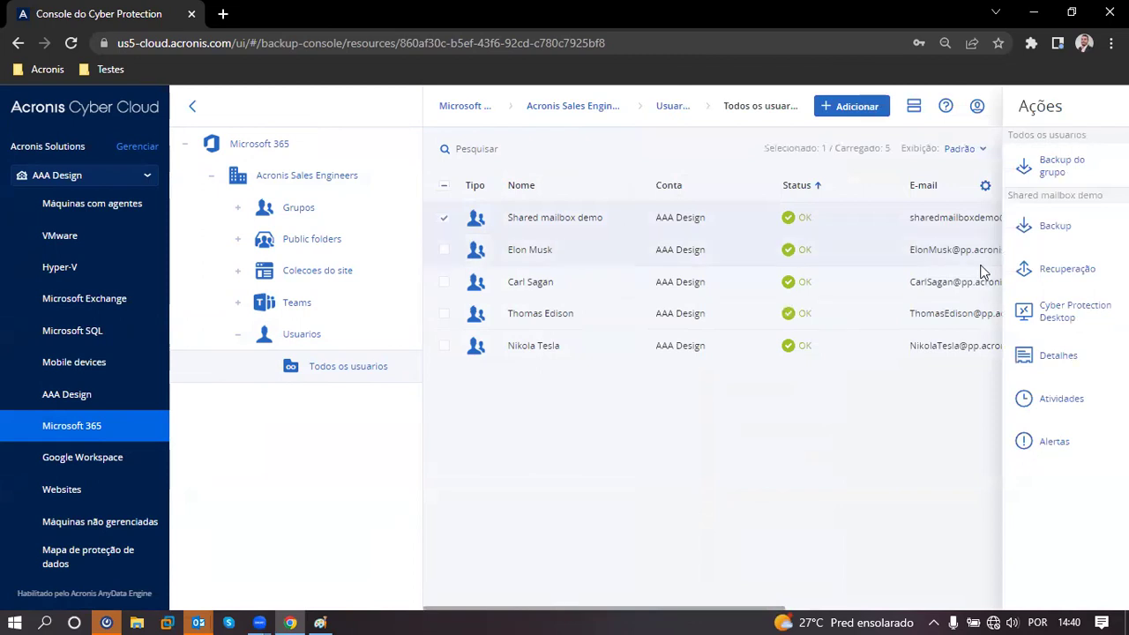
{"action": "left_click", "coordinate": [1058, 269]}
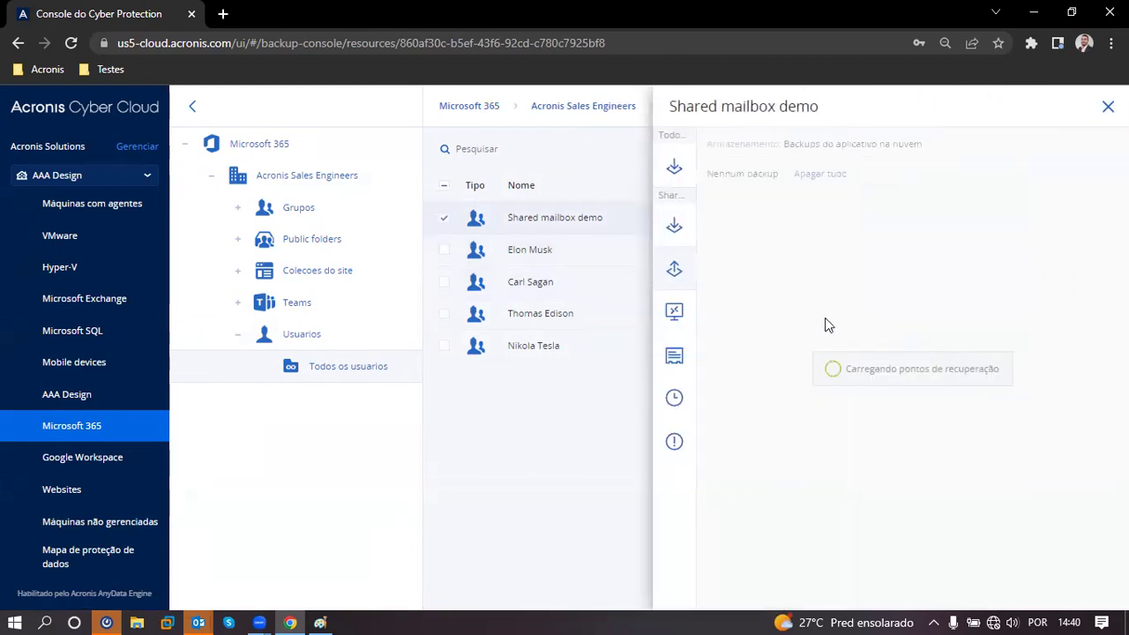
Browse the email messages in the mailbox's latest backup, accepting the privacy notice, select the first Inbox message to view its actions, and return to the user list.
{"action": "left_click", "coordinate": [780, 299]}
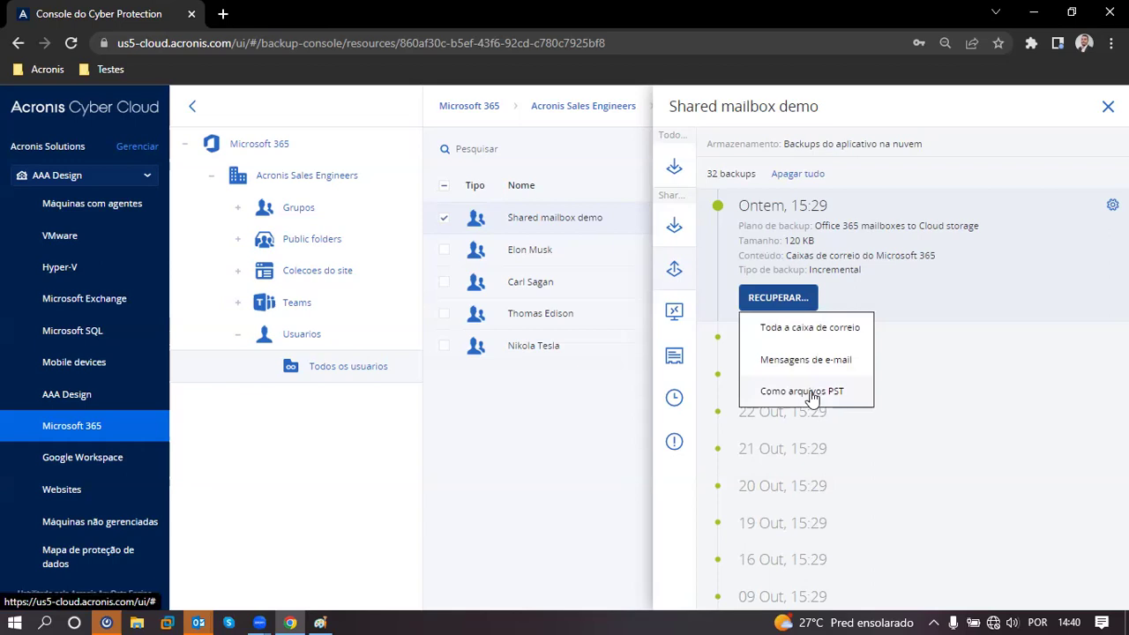
{"action": "left_click", "coordinate": [820, 363]}
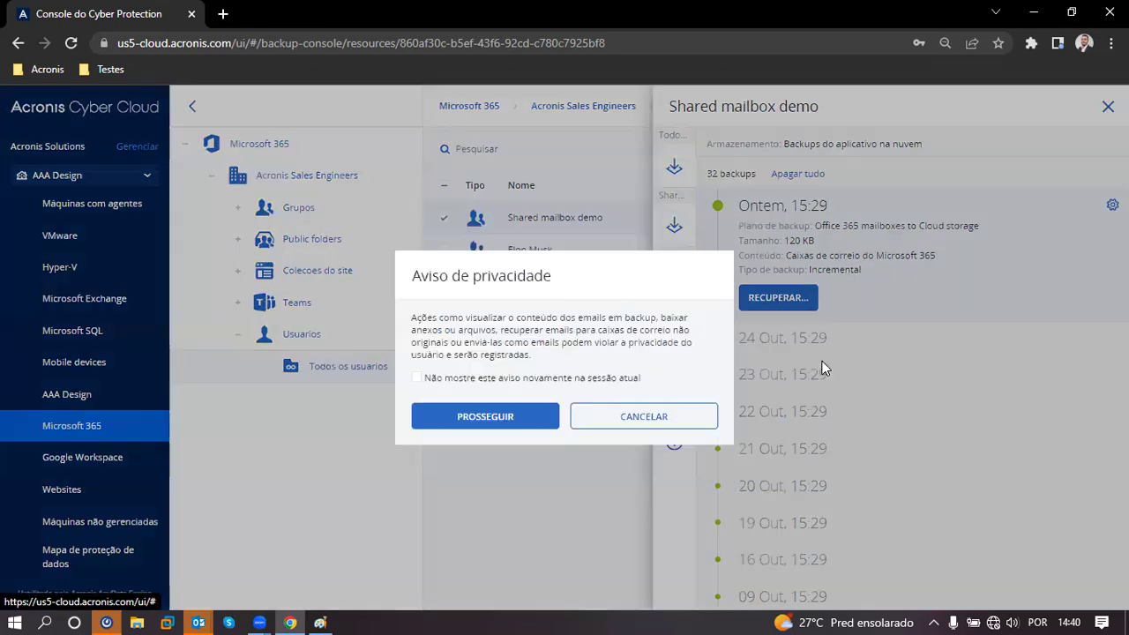
{"action": "left_click", "coordinate": [526, 426]}
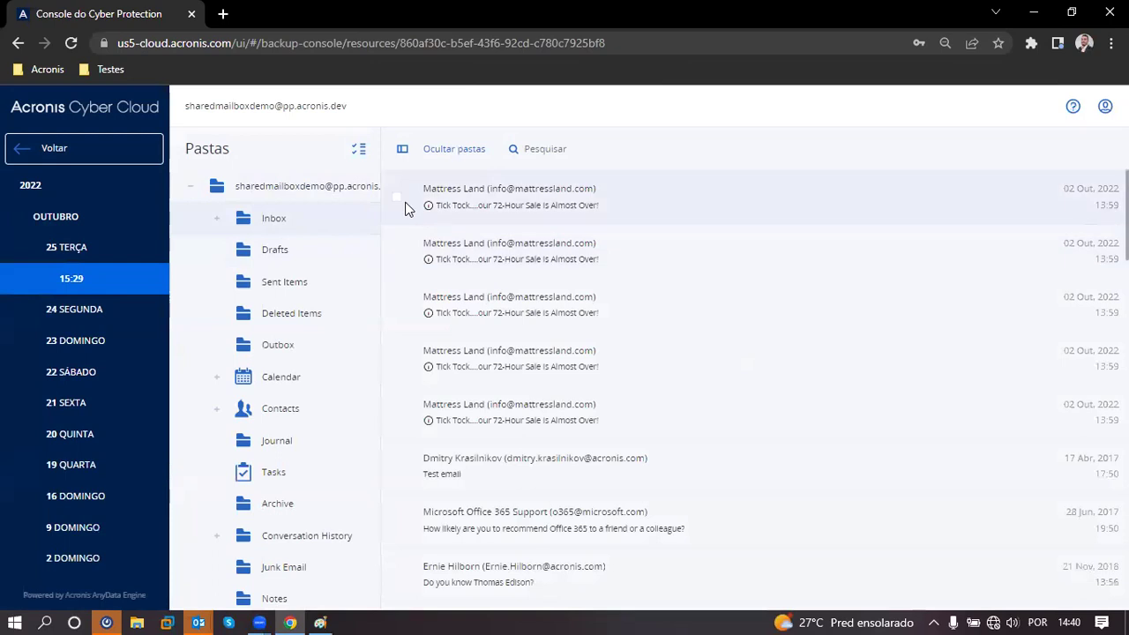
{"action": "left_click", "coordinate": [419, 205]}
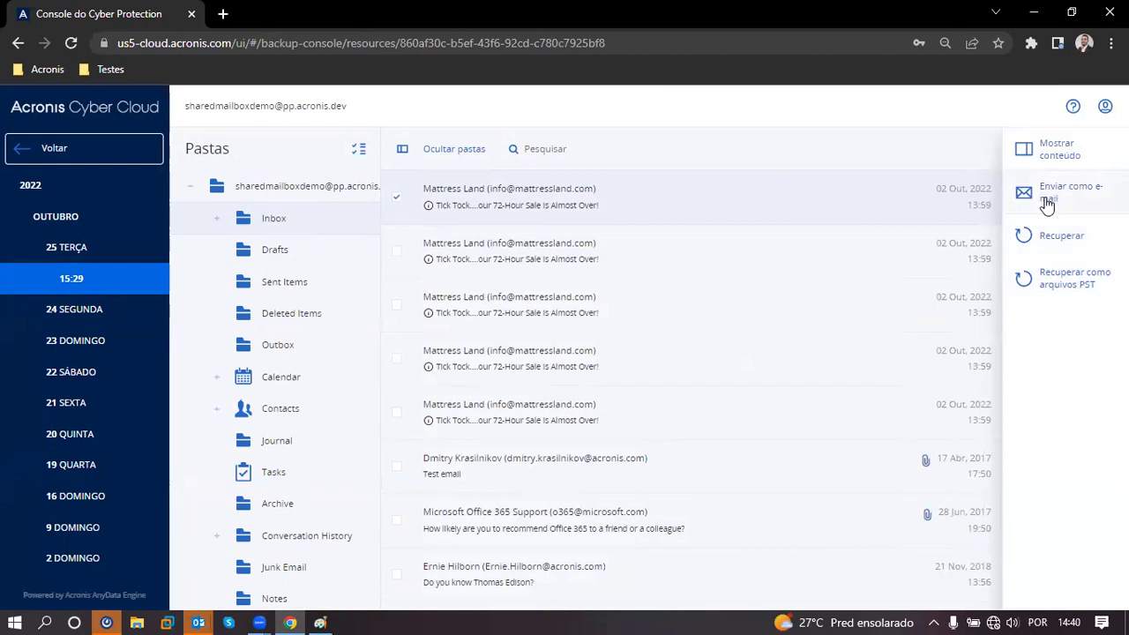
{"action": "left_click", "coordinate": [108, 157]}
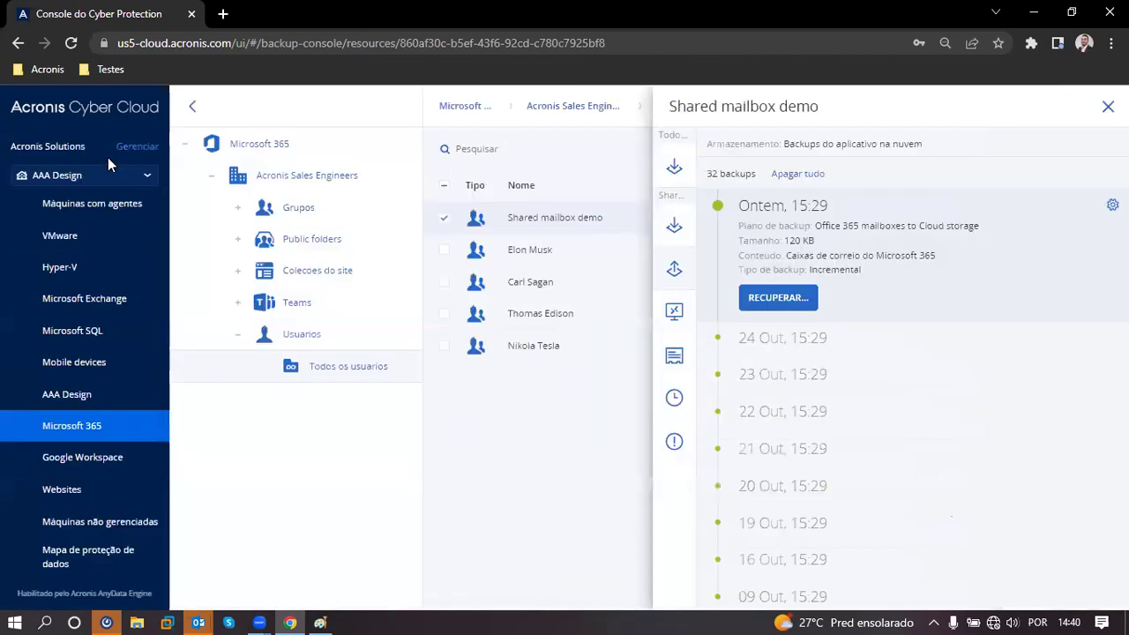
{"action": "left_click", "coordinate": [1107, 107]}
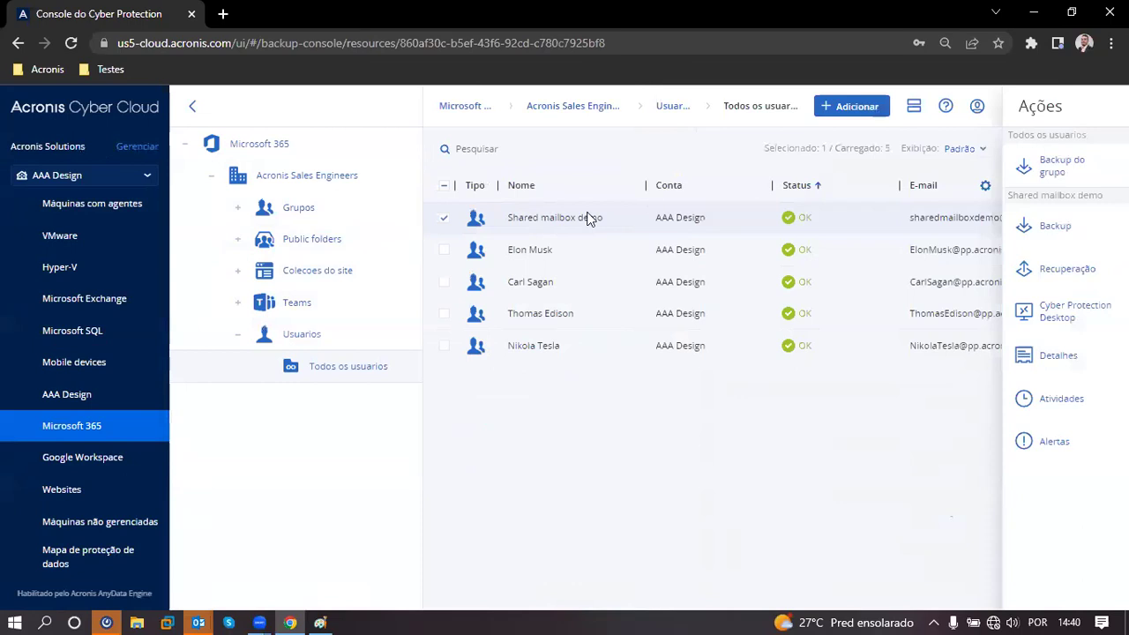
Open the Vulnerabilidades list under Gerenciamento de software.
{"action": "scroll", "coordinate": [132, 345], "scroll_direction": "down", "scroll_amount": 3}
{"action": "scroll", "coordinate": [132, 345], "scroll_direction": "down", "scroll_amount": 3}
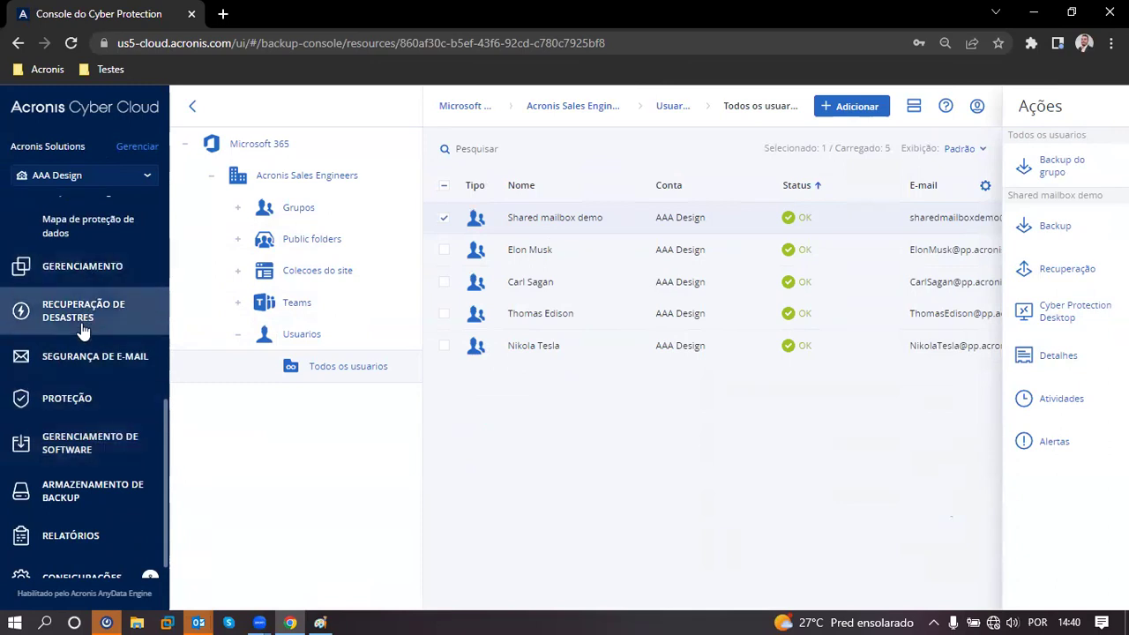
{"action": "left_click", "coordinate": [89, 435]}
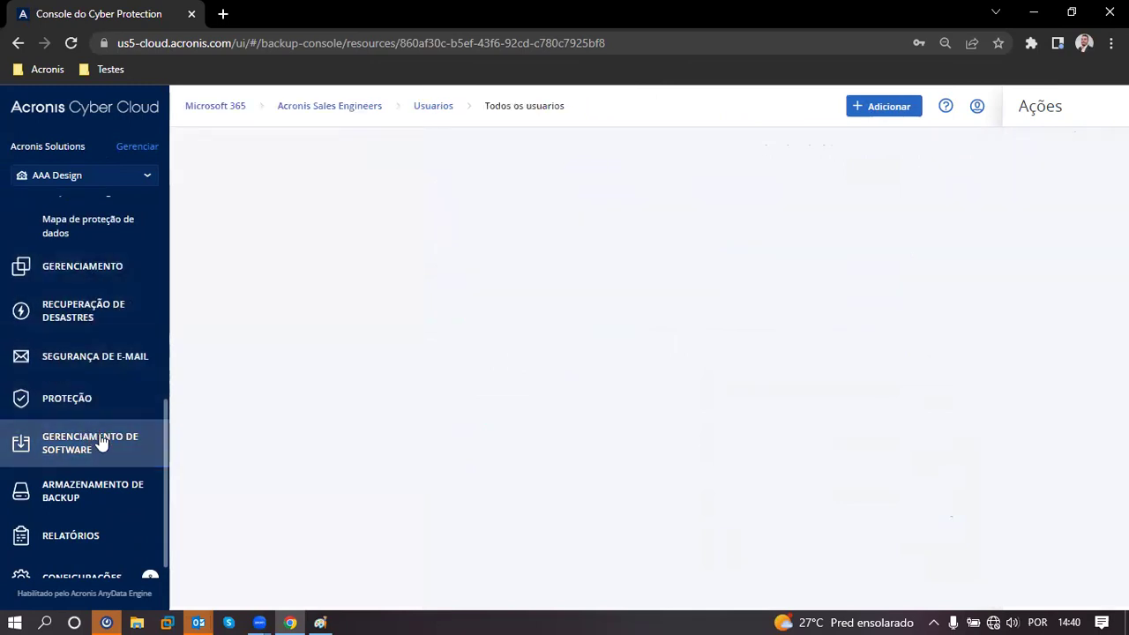
{"action": "left_click", "coordinate": [95, 456]}
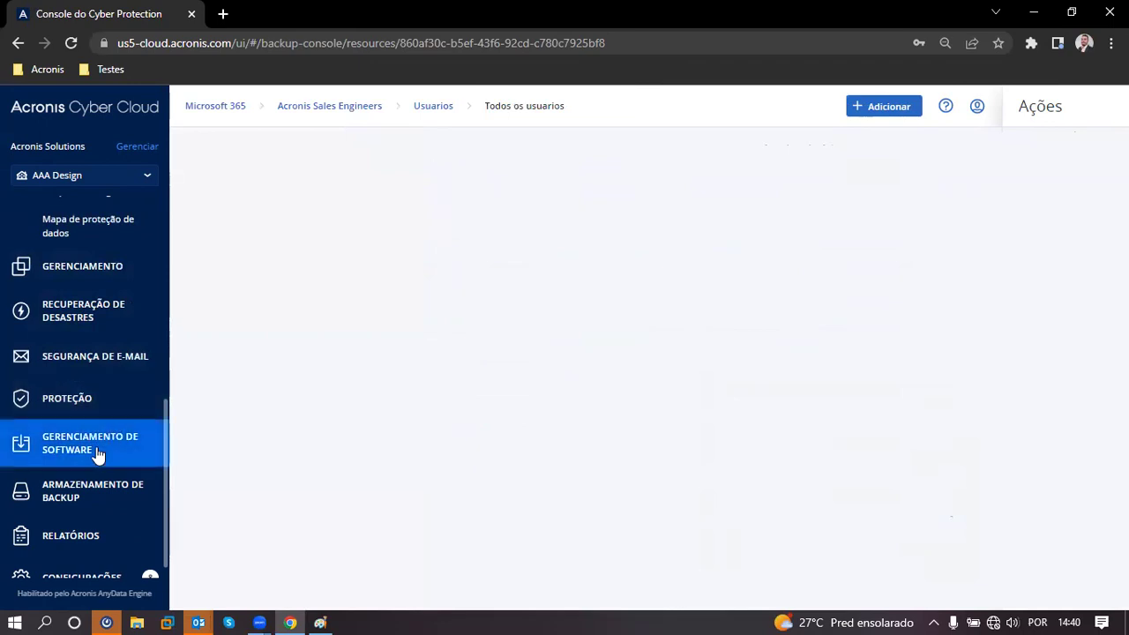
{"action": "left_click", "coordinate": [95, 462]}
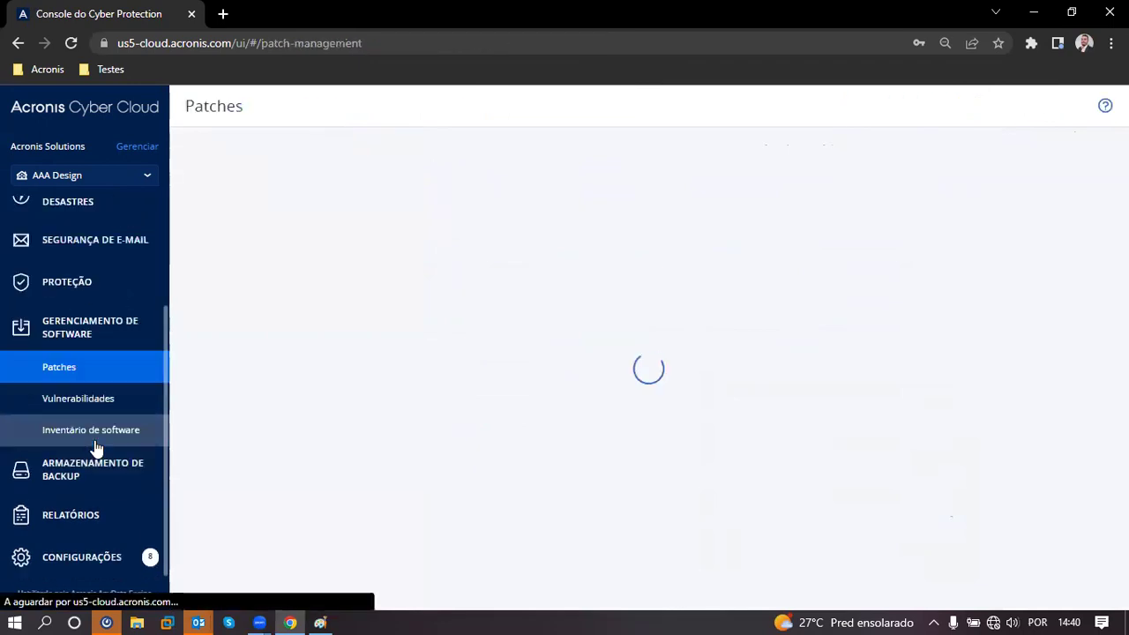
{"action": "left_click", "coordinate": [95, 402]}
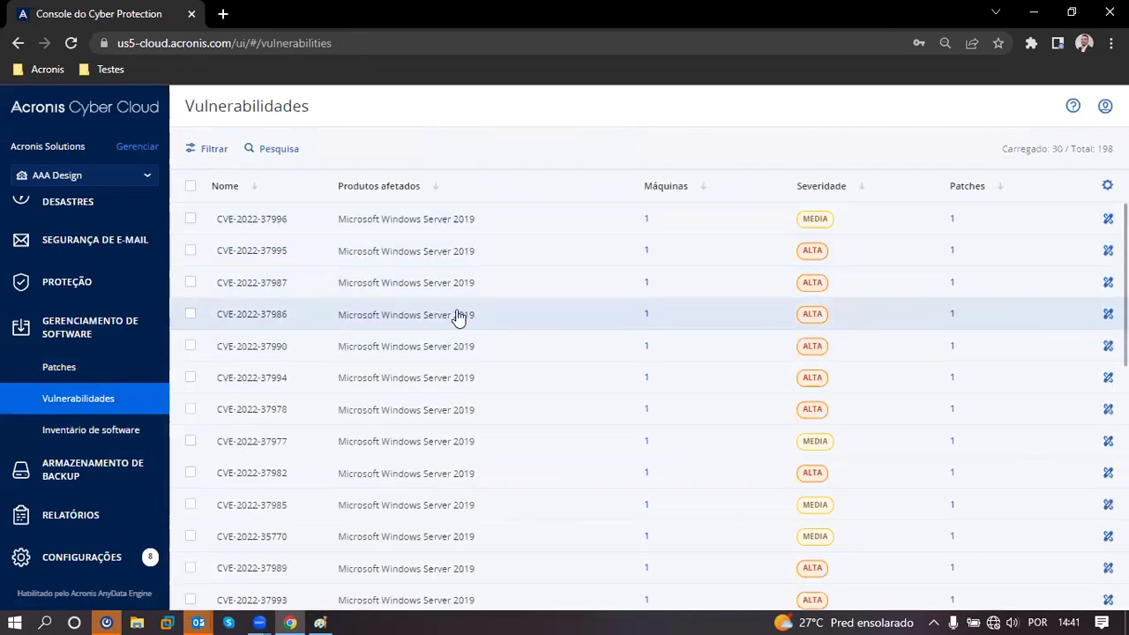
Review the listed vulnerabilities and the available column choices, leaving the column selection as it is.
{"action": "scroll", "coordinate": [458, 317], "scroll_direction": "down", "scroll_amount": 5}
{"action": "scroll", "coordinate": [458, 317], "scroll_direction": "up", "scroll_amount": 5}
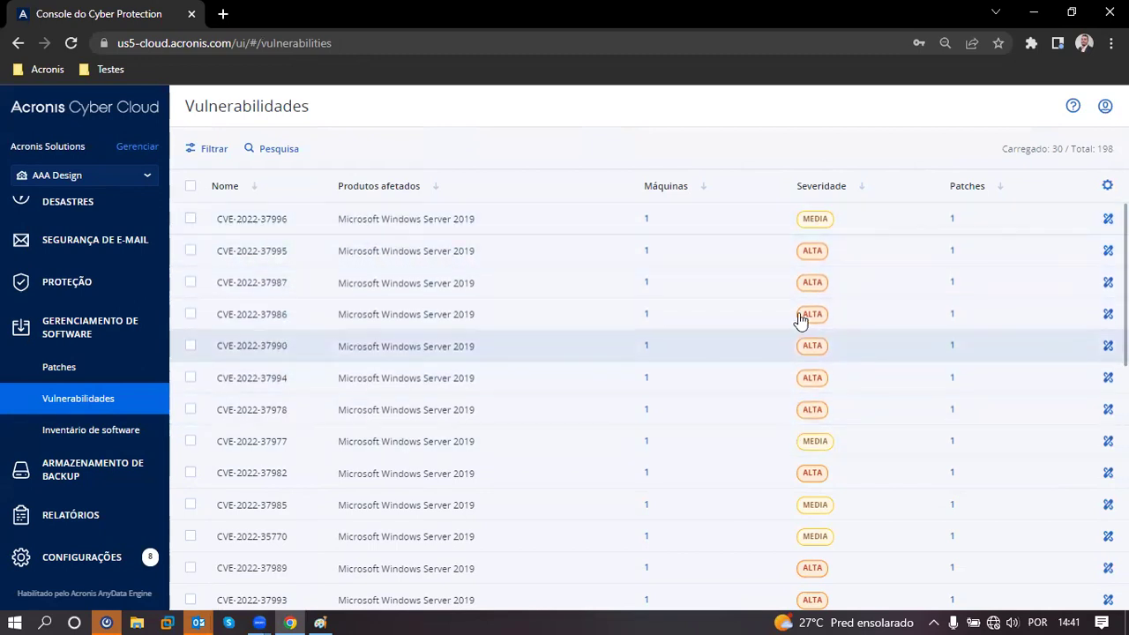
{"action": "left_click", "coordinate": [1106, 185]}
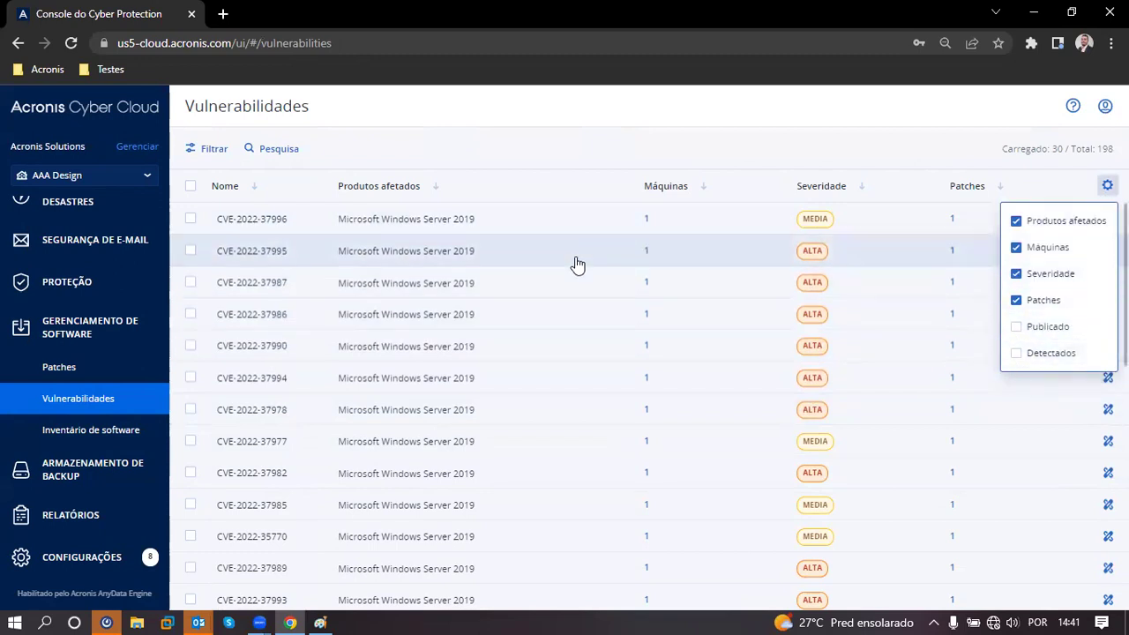
{"action": "left_click", "coordinate": [554, 156]}
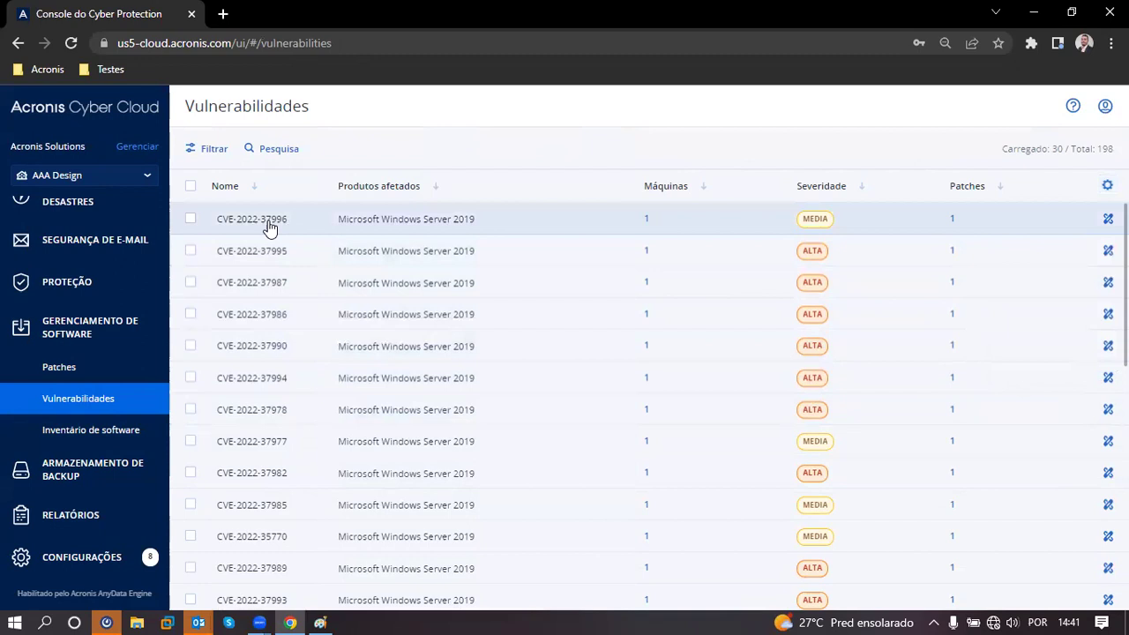
View the details of vulnerability CVE-2022-37996, read its public CVE record, and return to the Acronis console.
{"action": "left_click", "coordinate": [191, 220]}
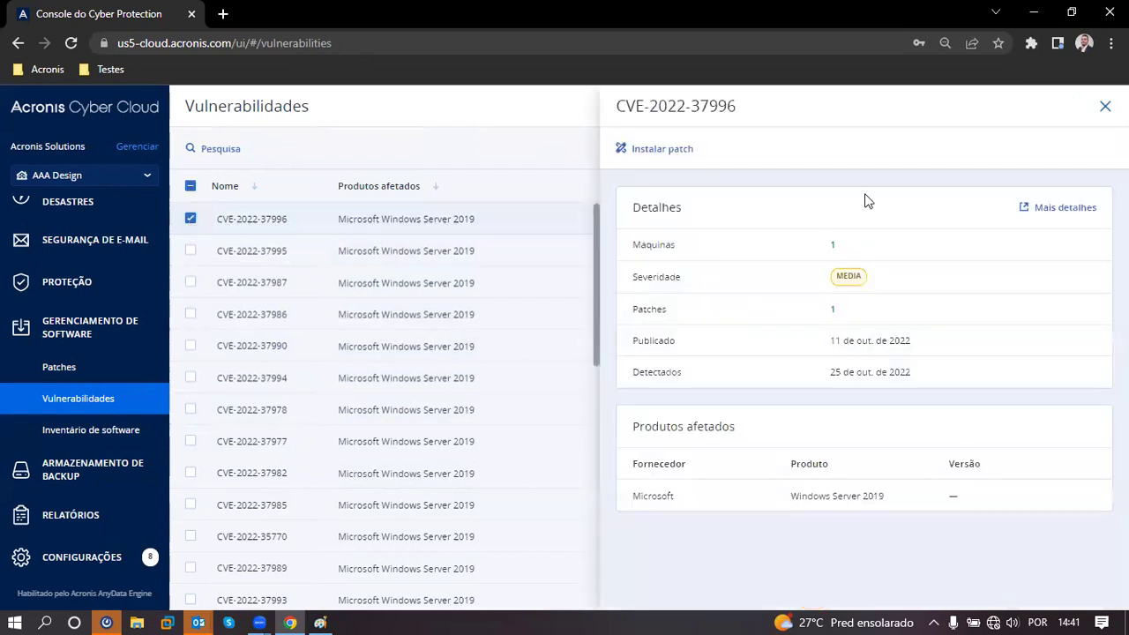
{"action": "left_click", "coordinate": [1041, 213]}
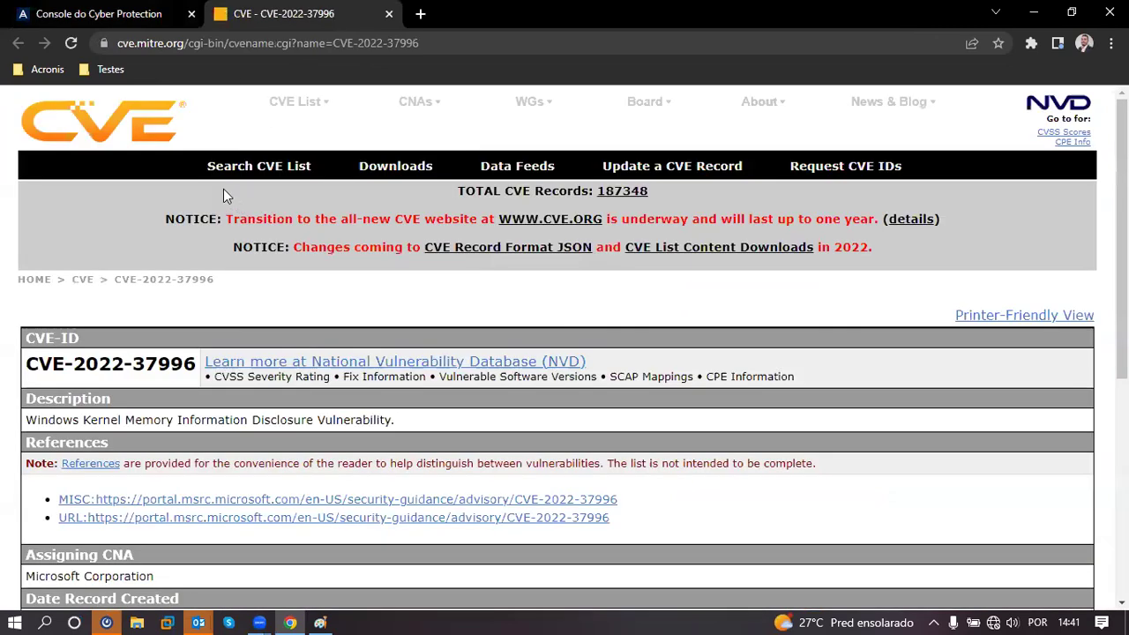
{"action": "scroll", "coordinate": [301, 235], "scroll_direction": "down", "scroll_amount": 5}
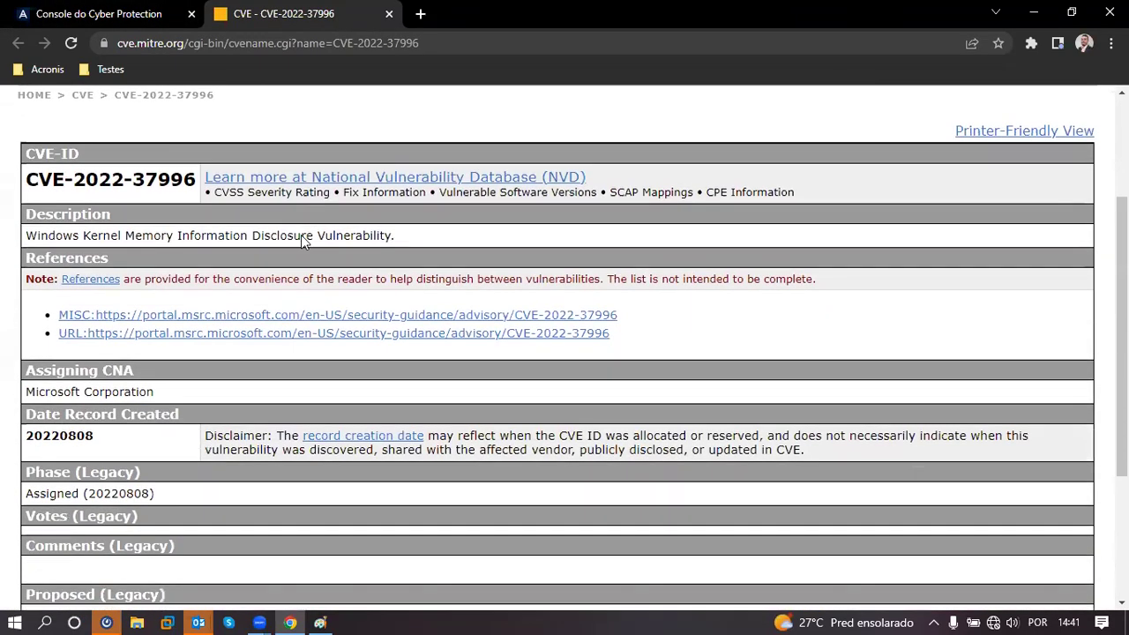
{"action": "scroll", "coordinate": [301, 235], "scroll_direction": "up", "scroll_amount": 5}
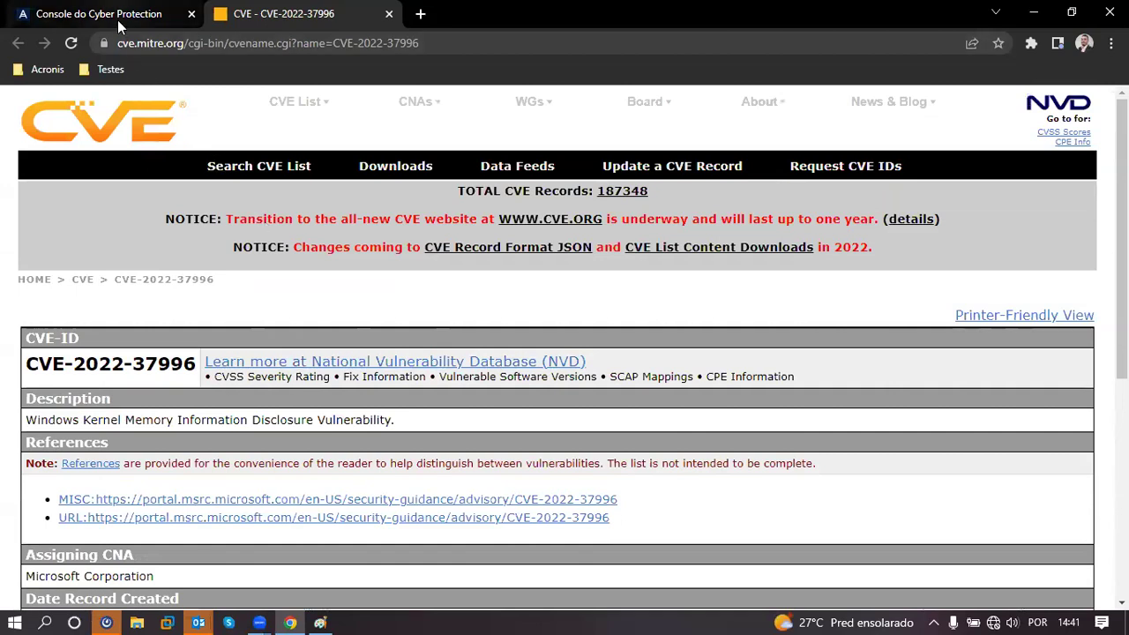
{"action": "left_click", "coordinate": [117, 18]}
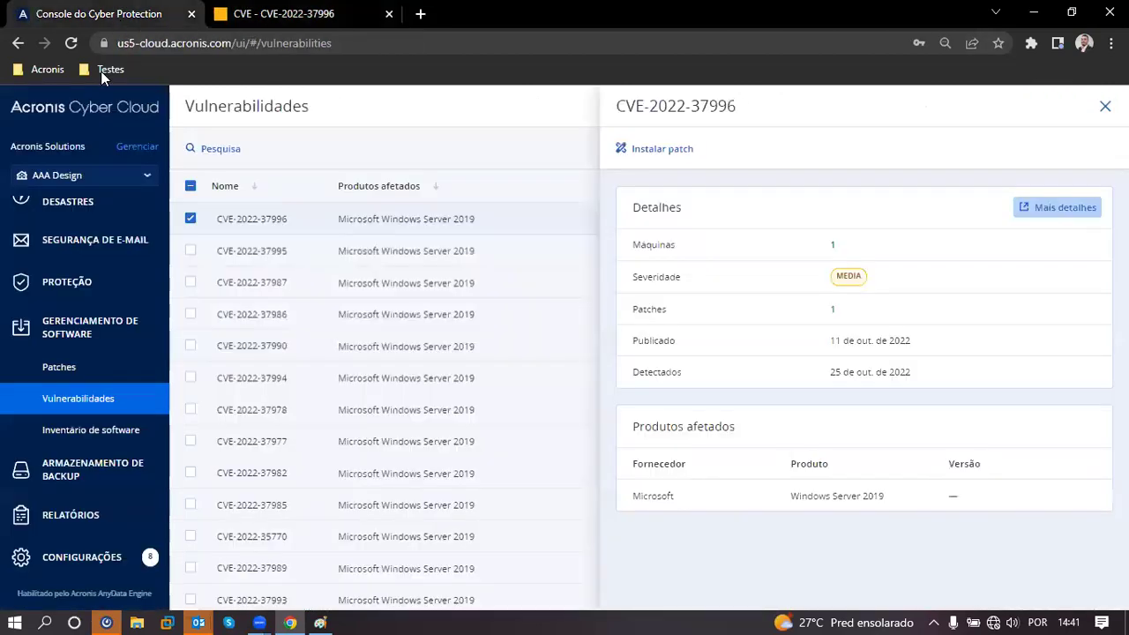
Open the Patches list under Gerenciamento de software and review the listed Windows, Firefox and security updates.
{"action": "left_click", "coordinate": [78, 369]}
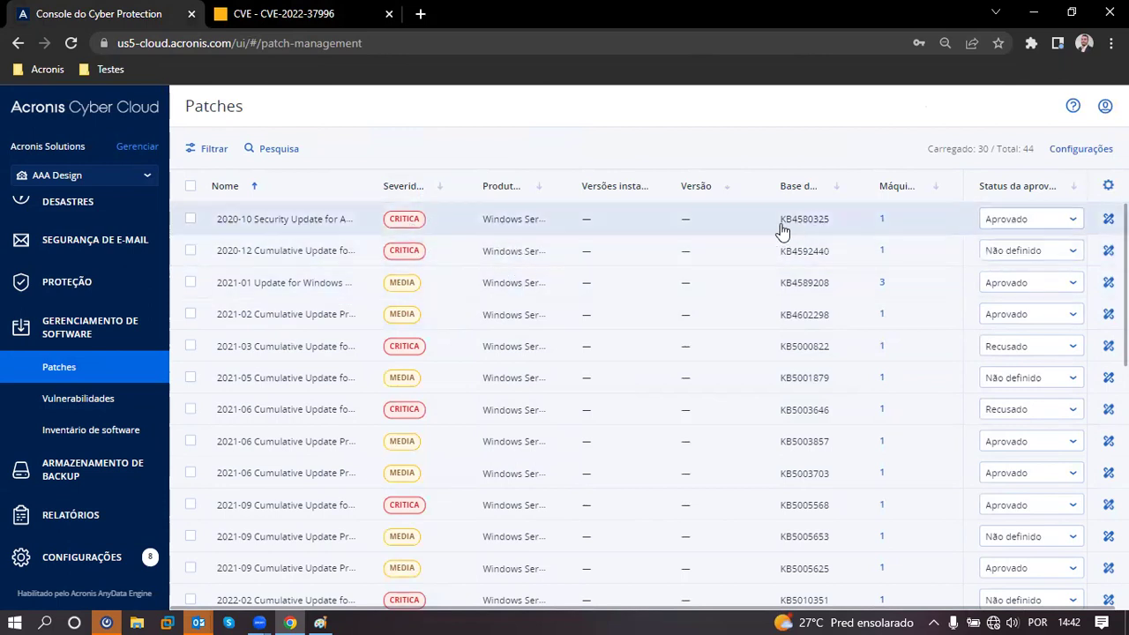
{"action": "scroll", "coordinate": [791, 237], "scroll_direction": "down", "scroll_amount": 4}
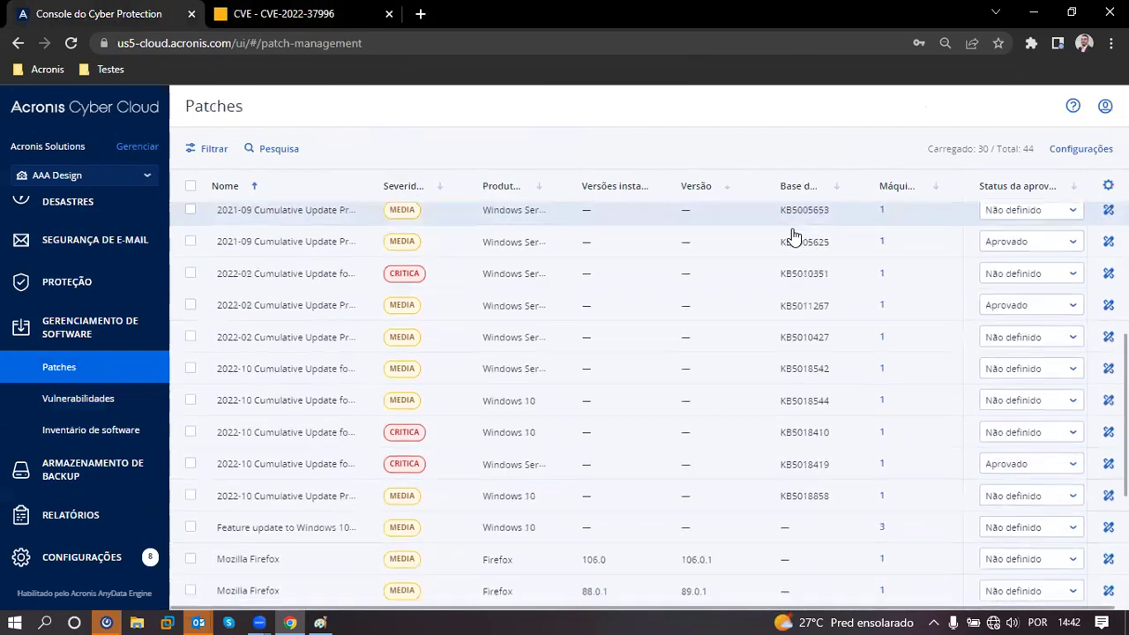
{"action": "scroll", "coordinate": [791, 236], "scroll_direction": "down", "scroll_amount": 1}
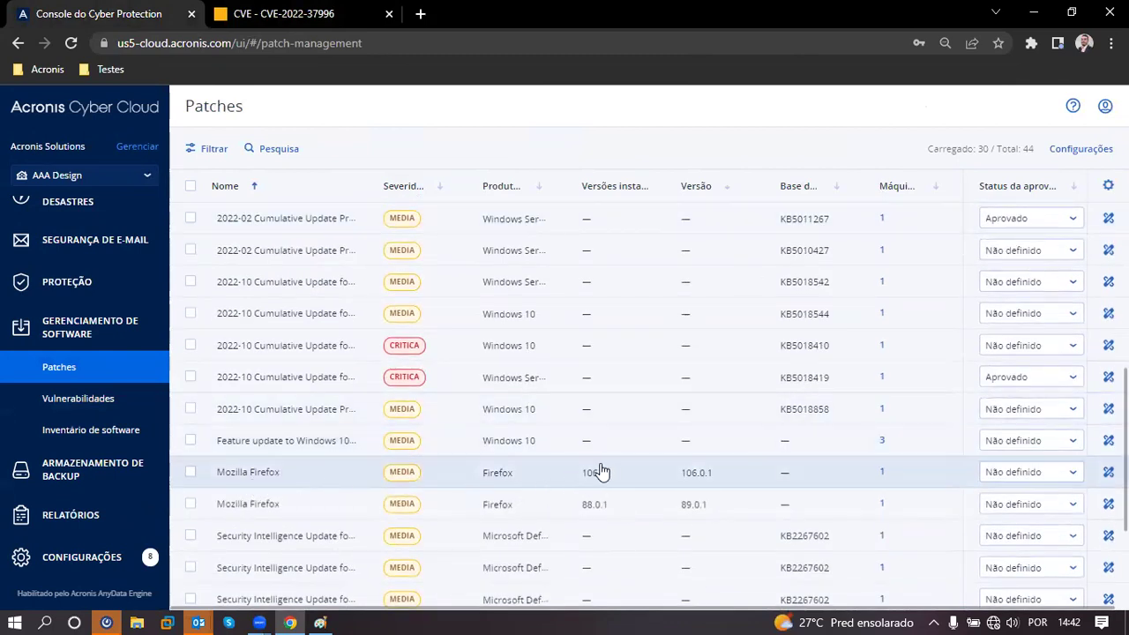
{"action": "scroll", "coordinate": [634, 461], "scroll_direction": "down", "scroll_amount": 3}
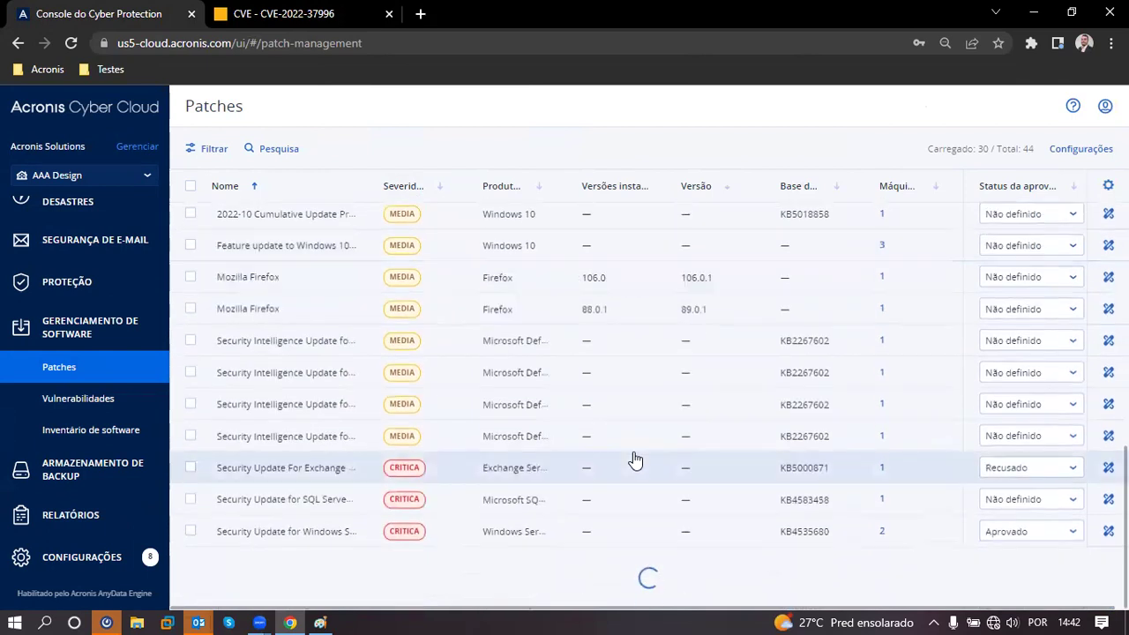
{"action": "scroll", "coordinate": [663, 409], "scroll_direction": "up", "scroll_amount": 4}
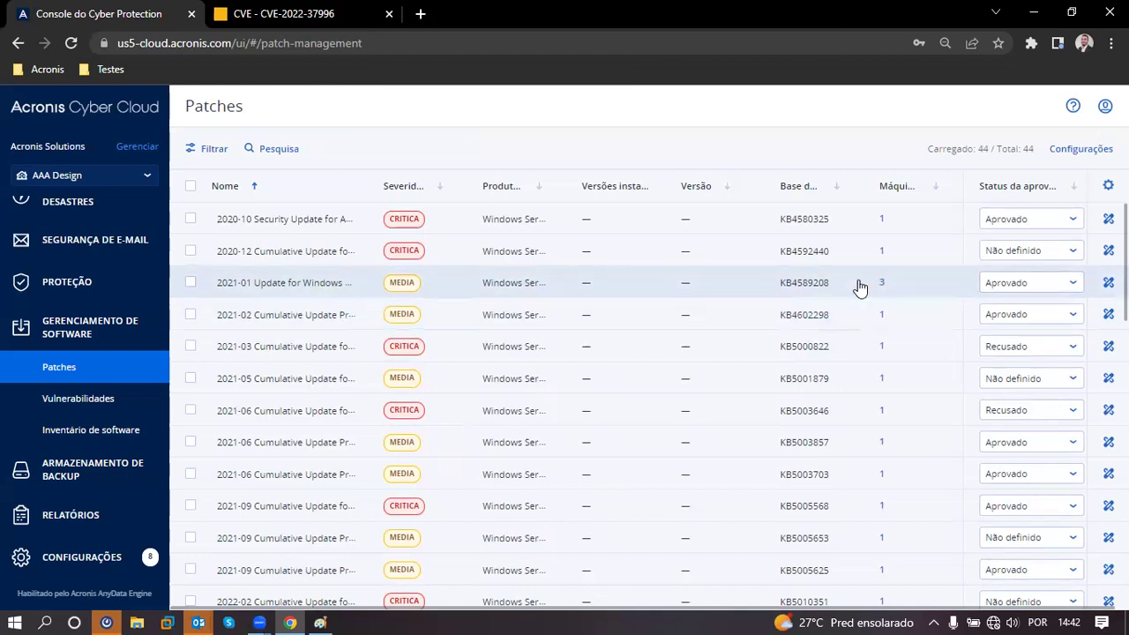
Open the patch installation wizard for the 2021-01 Update for Windows Server 2019, try deselecting SPP-HYPERV and SPP-PDC, and reselect both.
{"action": "left_click", "coordinate": [191, 284]}
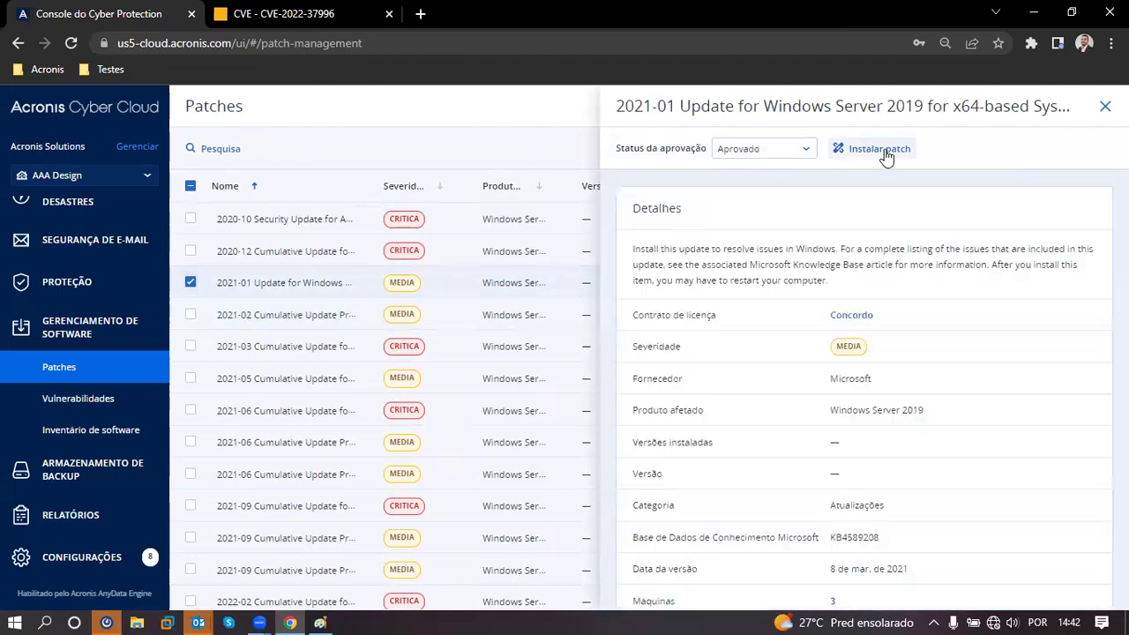
{"action": "left_click", "coordinate": [885, 149]}
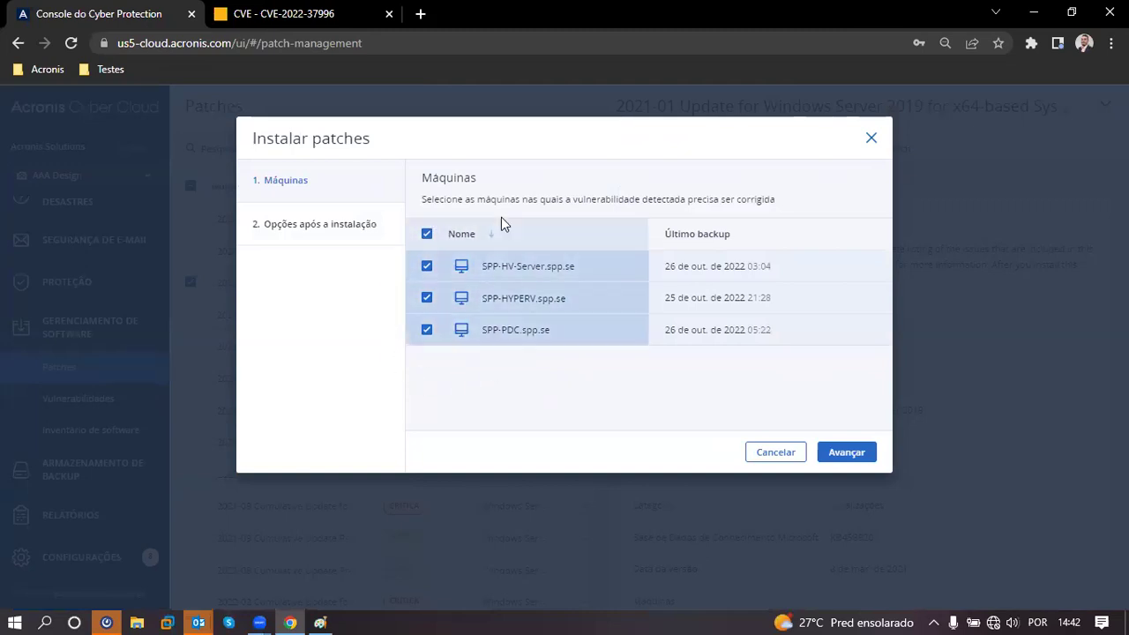
{"action": "left_click", "coordinate": [427, 300]}
{"action": "left_click", "coordinate": [426, 329]}
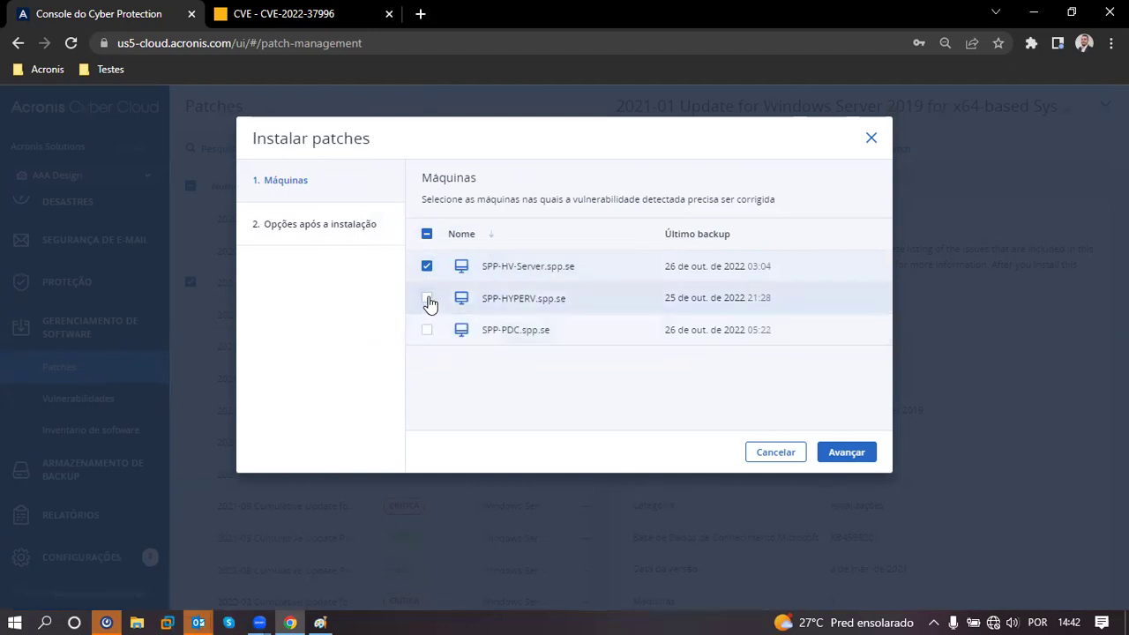
{"action": "left_click", "coordinate": [427, 300]}
{"action": "left_click", "coordinate": [427, 332]}
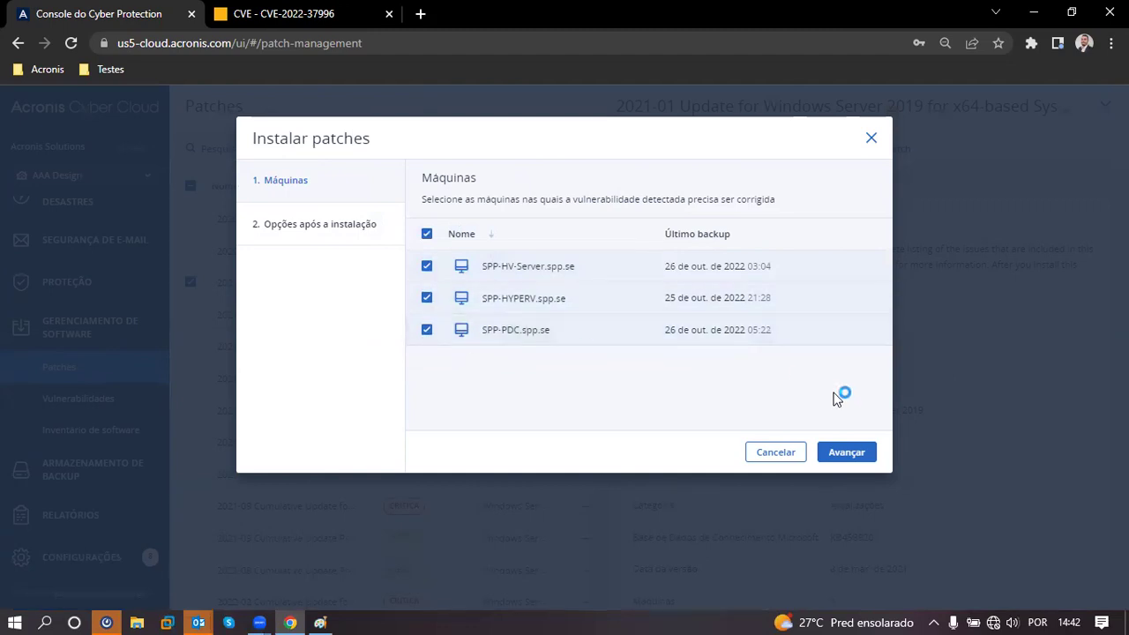
View the wizard's post-installation restart options, go back to the machine selection, and close the wizard without installing.
{"action": "left_click", "coordinate": [847, 454]}
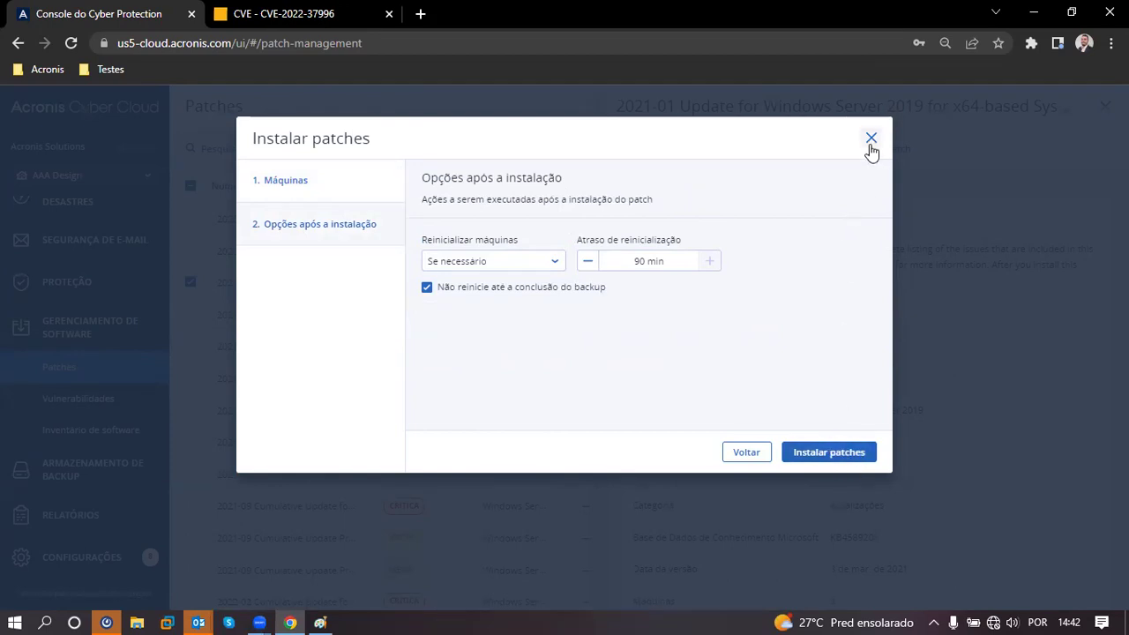
{"action": "left_click", "coordinate": [746, 452]}
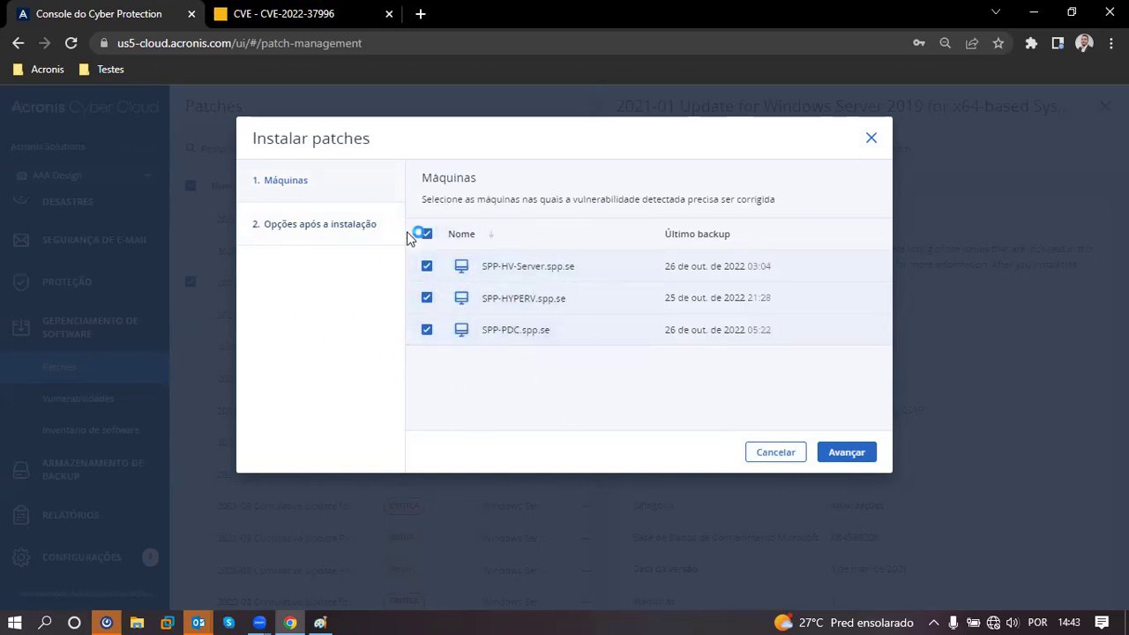
{"action": "left_click", "coordinate": [871, 139]}
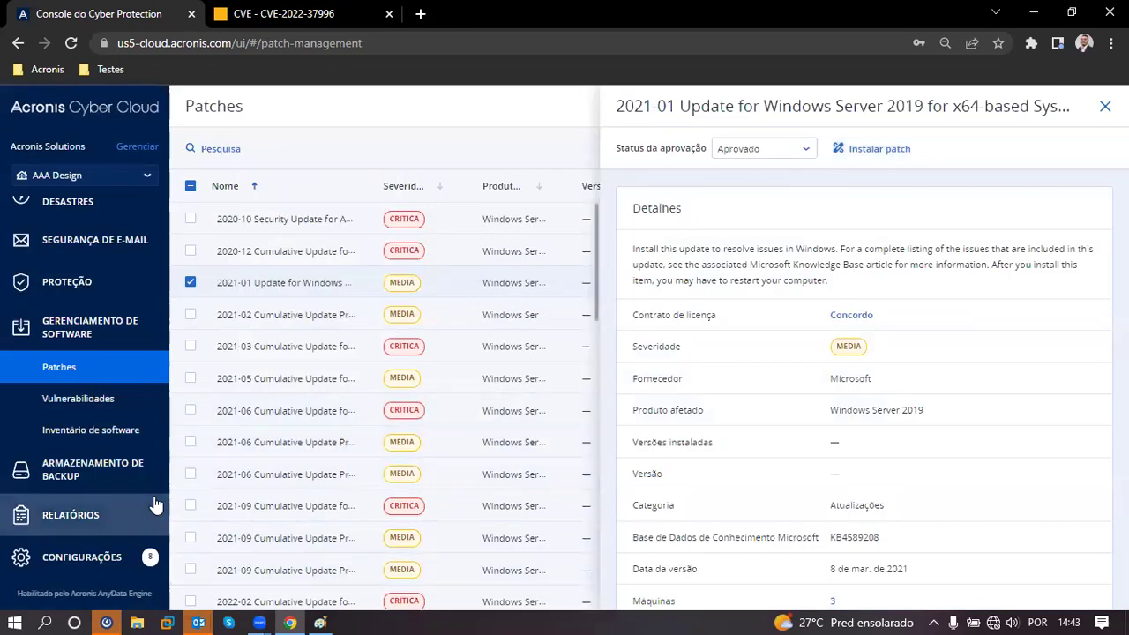
Open Relatórios to view the Hardware inventory report.
{"action": "left_click", "coordinate": [113, 511]}
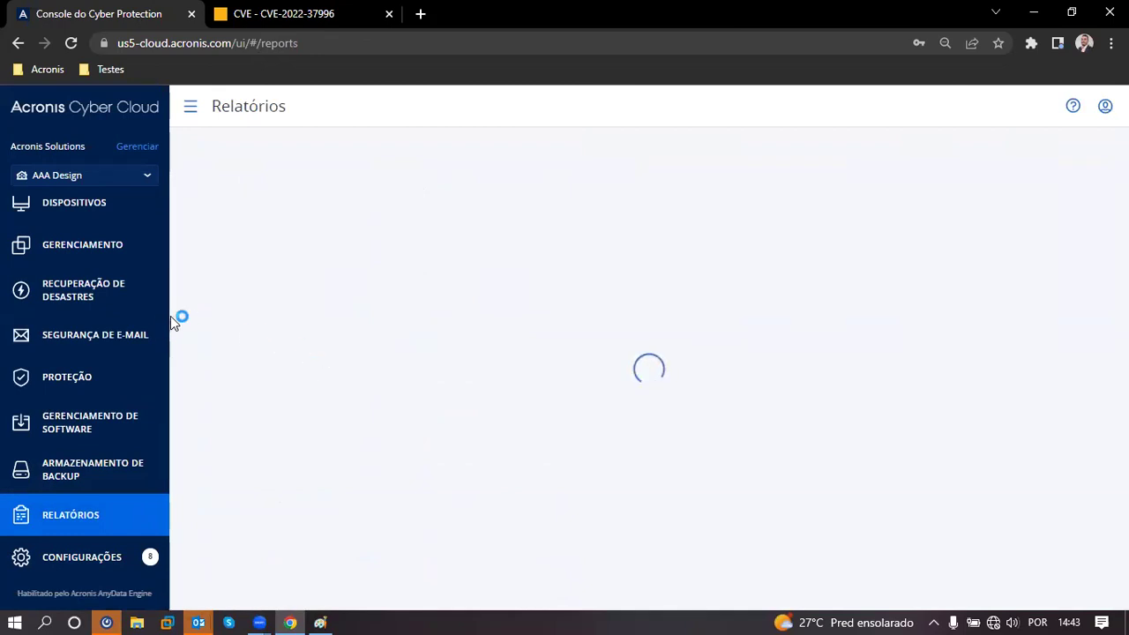
{"action": "scroll", "coordinate": [106, 324], "scroll_direction": "up", "scroll_amount": 1}
{"action": "scroll", "coordinate": [113, 291], "scroll_direction": "up", "scroll_amount": 2}
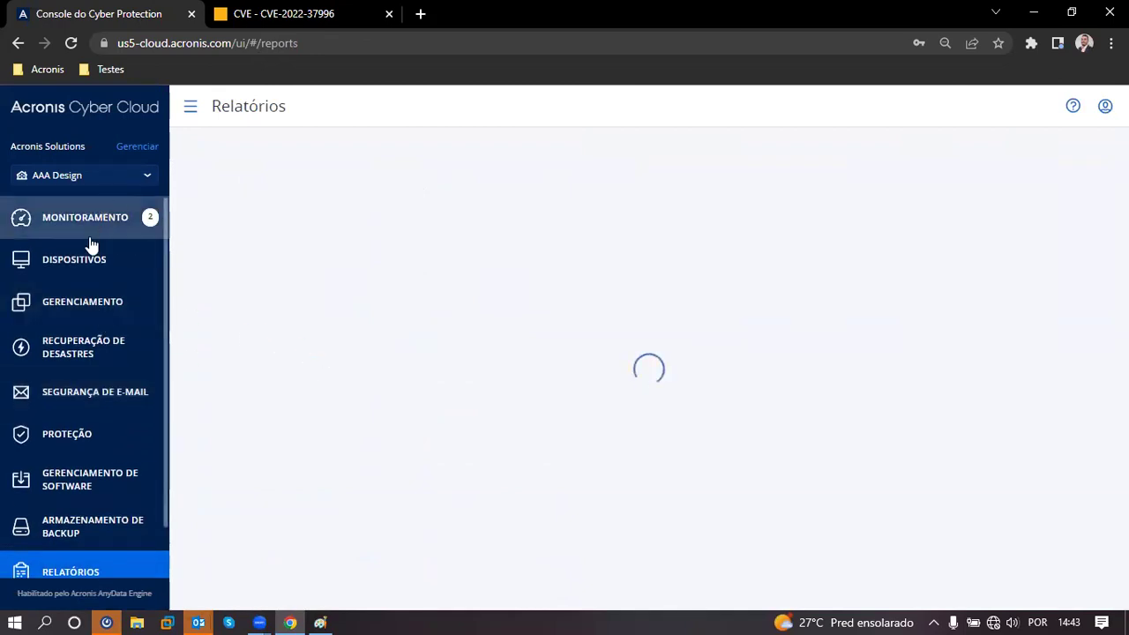
{"action": "scroll", "coordinate": [91, 244], "scroll_direction": "down", "scroll_amount": 1}
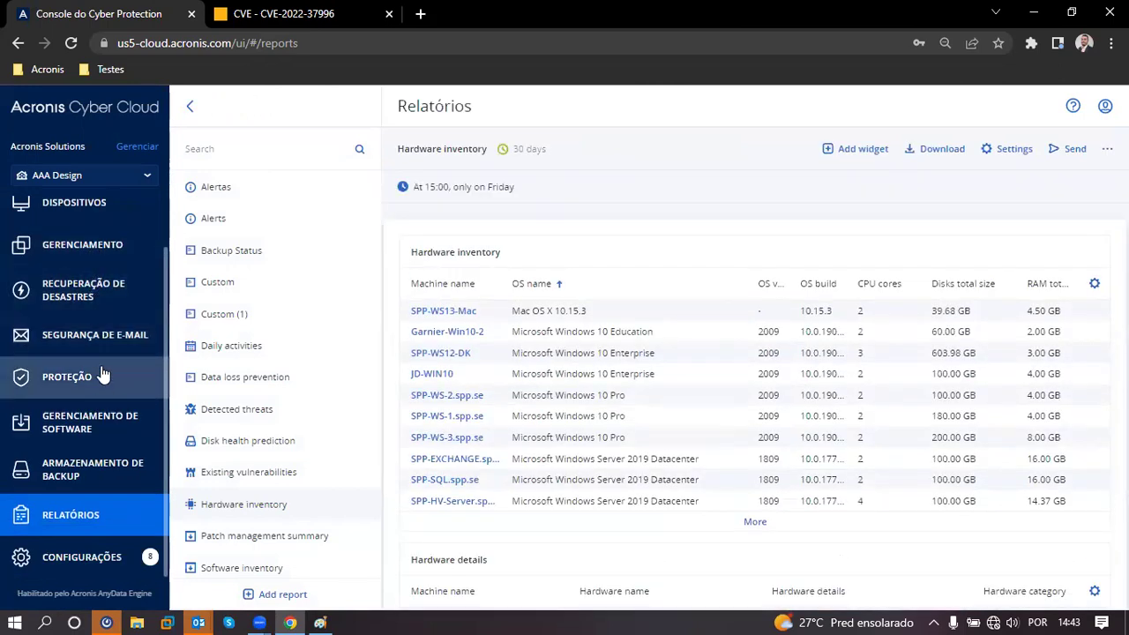
Open the disaster recovery server list, view the details of SPP-PDC.spp.se - recovery, and close its details.
{"action": "left_click", "coordinate": [88, 296]}
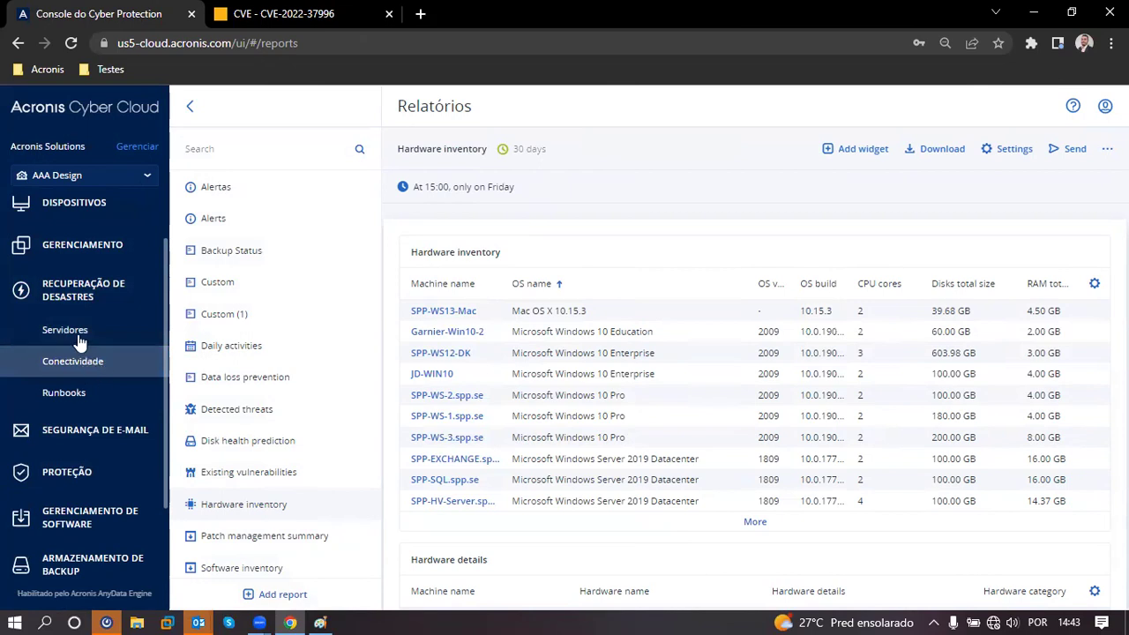
{"action": "left_click", "coordinate": [80, 341]}
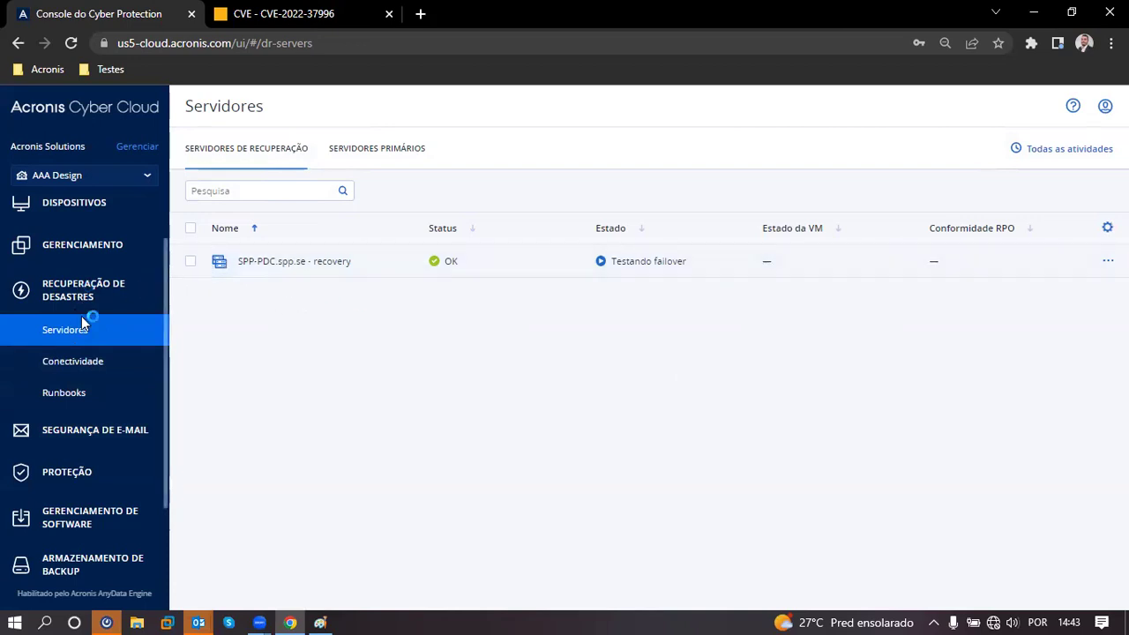
{"action": "left_click", "coordinate": [190, 261]}
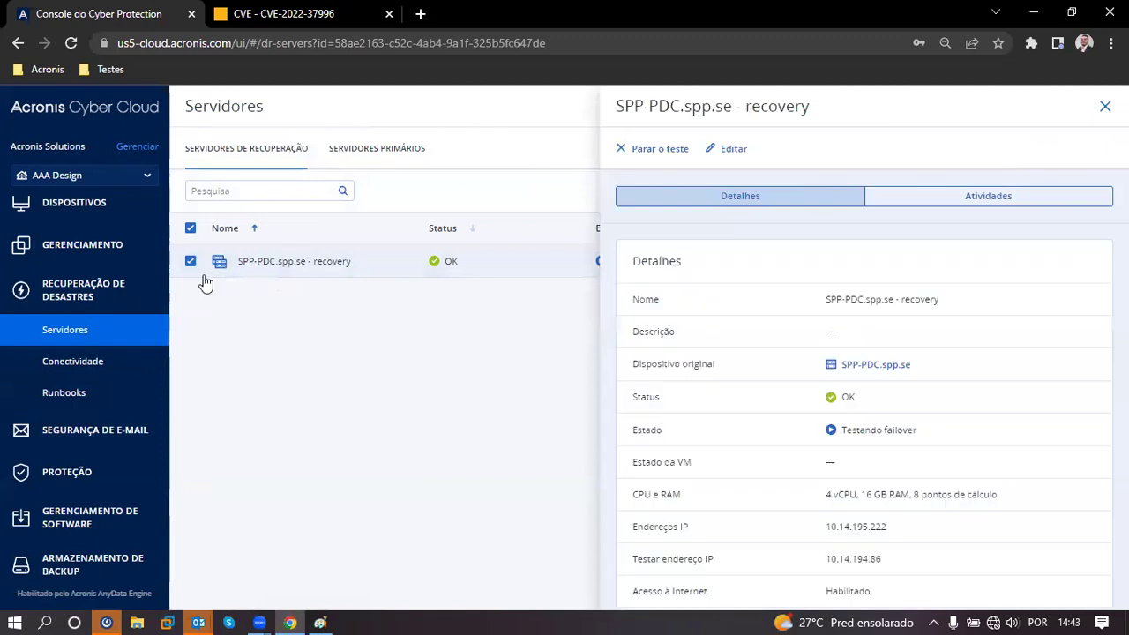
{"action": "left_click", "coordinate": [638, 152]}
{"action": "left_click", "coordinate": [415, 232]}
{"action": "left_click", "coordinate": [652, 305]}
{"action": "left_click", "coordinate": [1103, 106]}
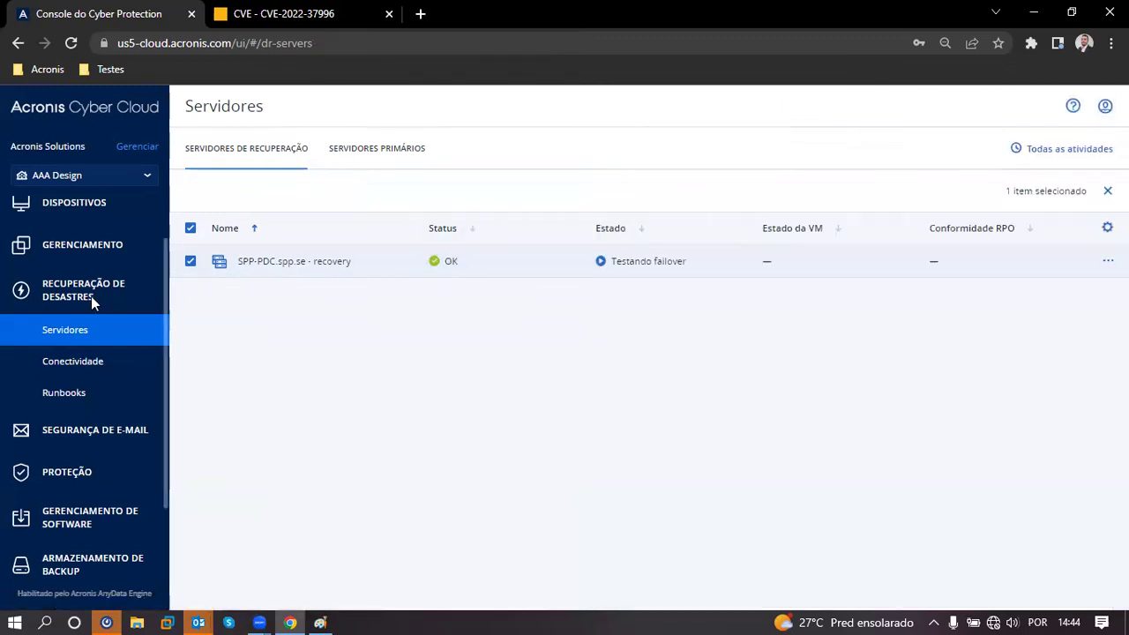
Open the Visão geral dashboard under Monitoramento.
{"action": "scroll", "coordinate": [91, 297], "scroll_direction": "up", "scroll_amount": 2}
{"action": "left_click", "coordinate": [95, 225]}
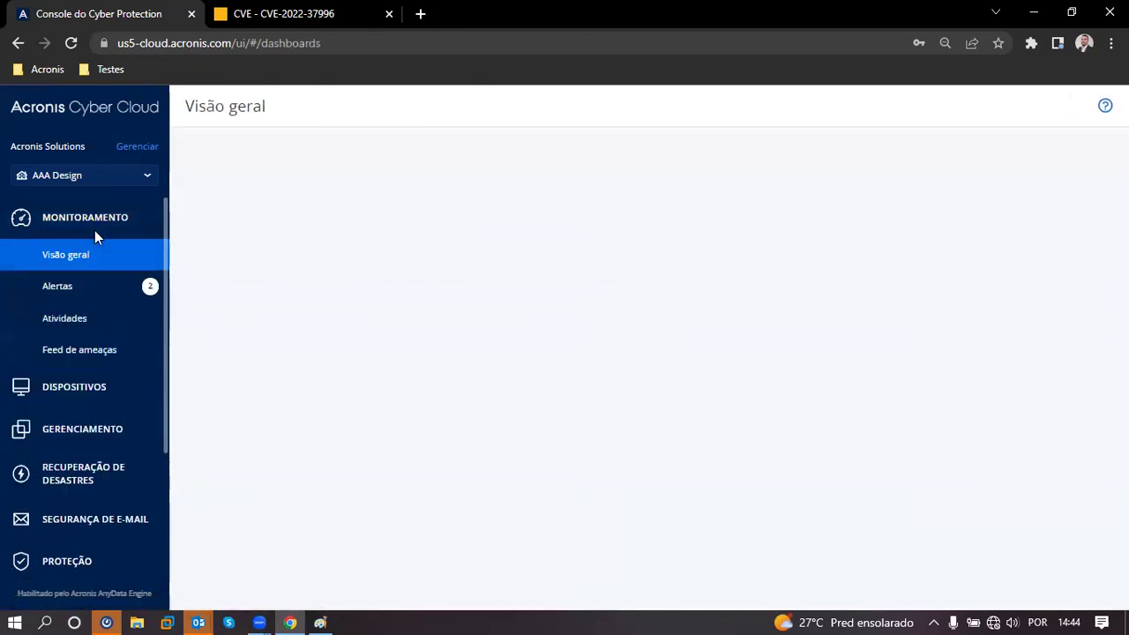